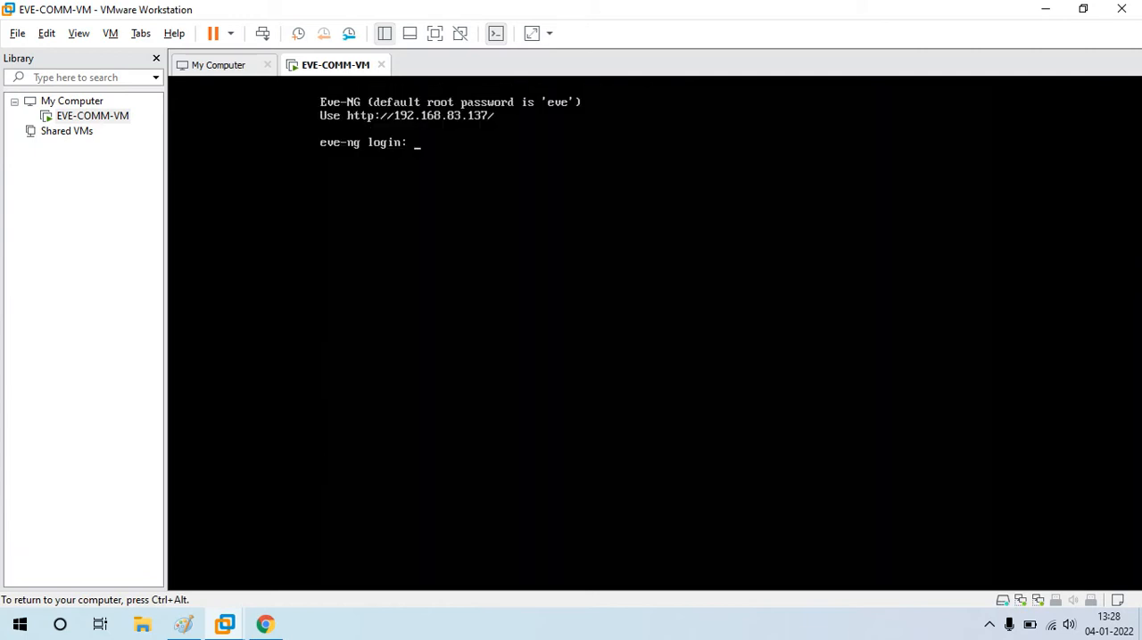
key(ctrl+r)
key(ctrl+alt)
click(373, 635)
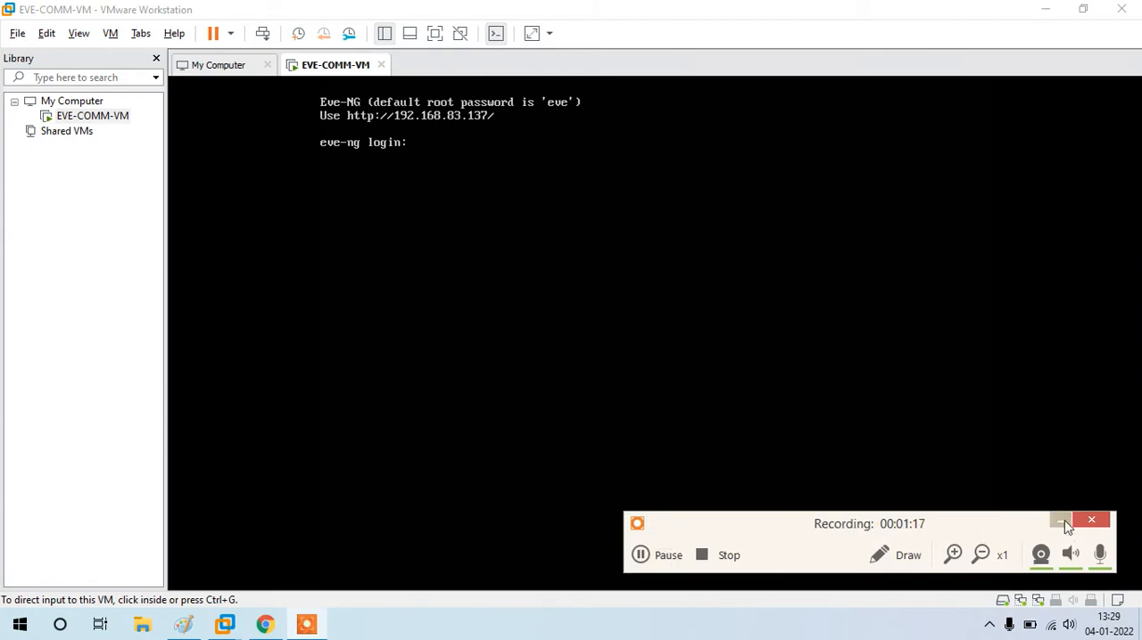
click(1061, 524)
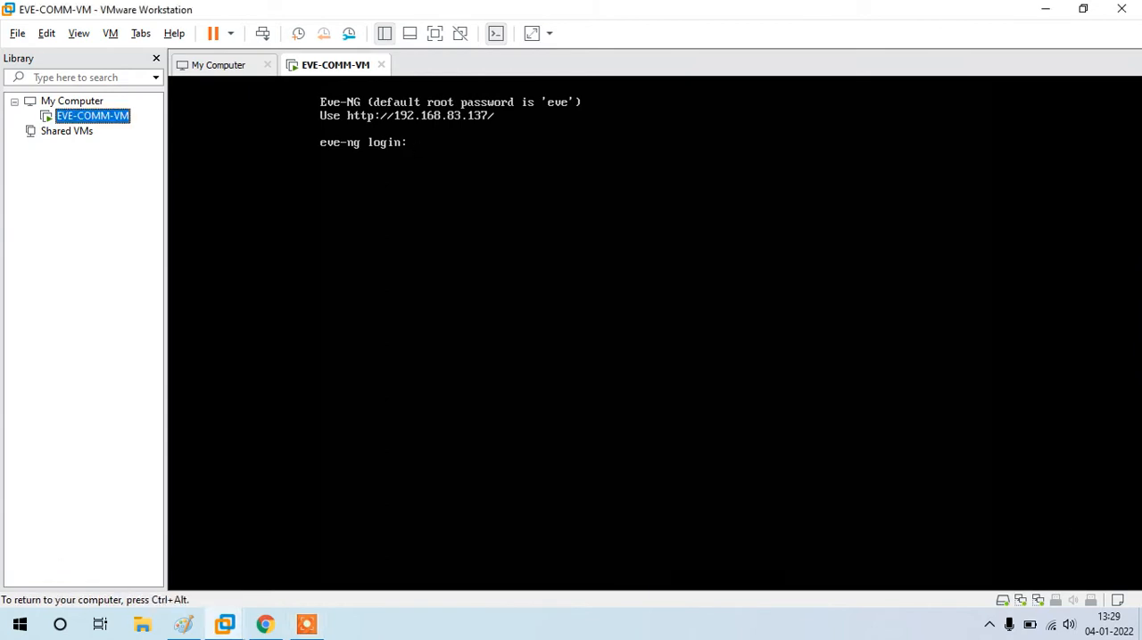
Step: Release the virtual machine's input capture, switch to Chrome and open the EVE-NG web interface at 192.168.83.137
key(ctrl+alt)
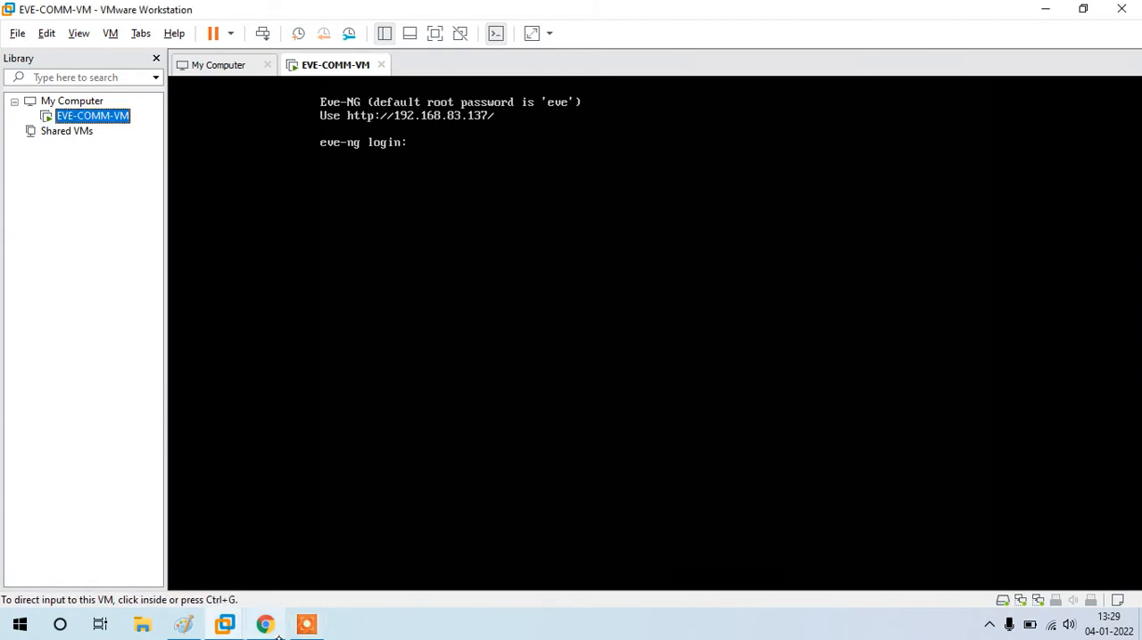
click(280, 625)
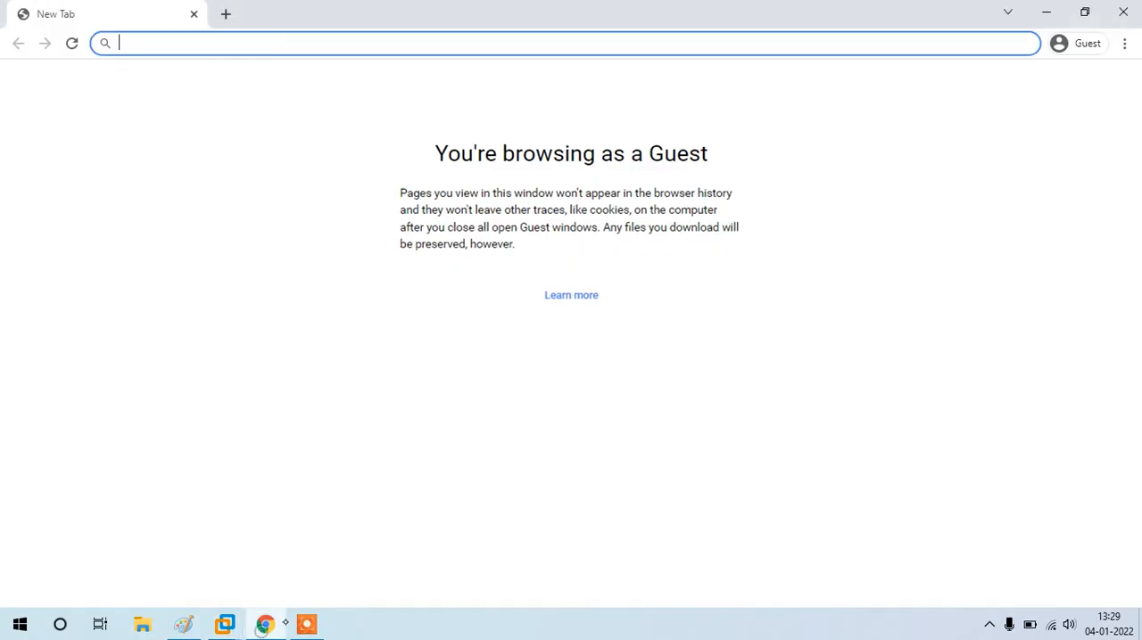
text(192)
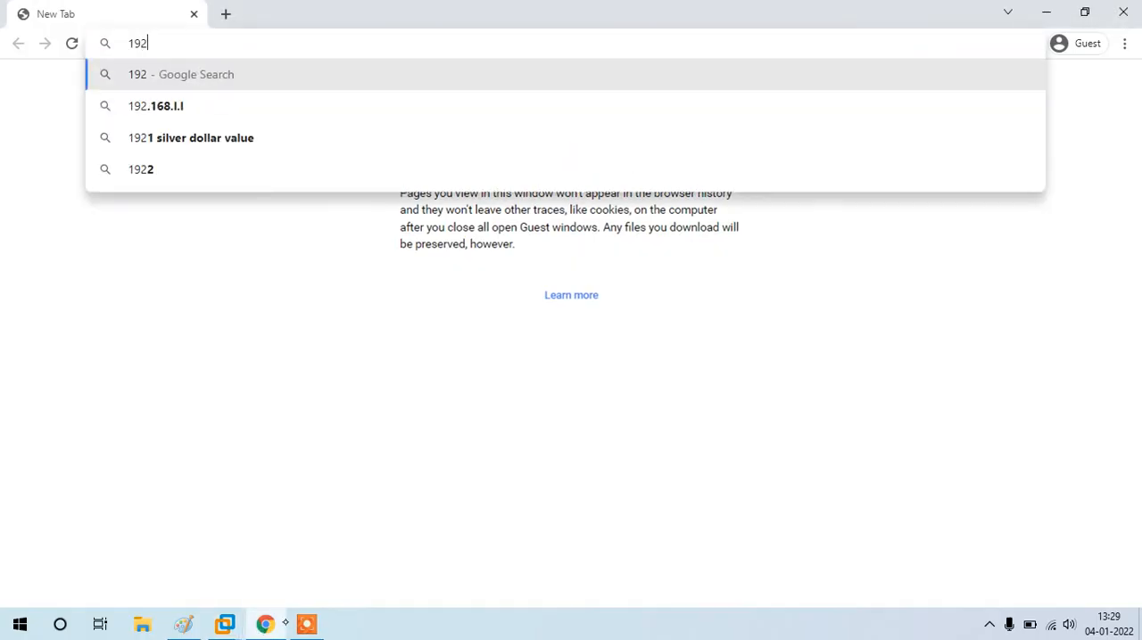
text(.168.83.137\\)
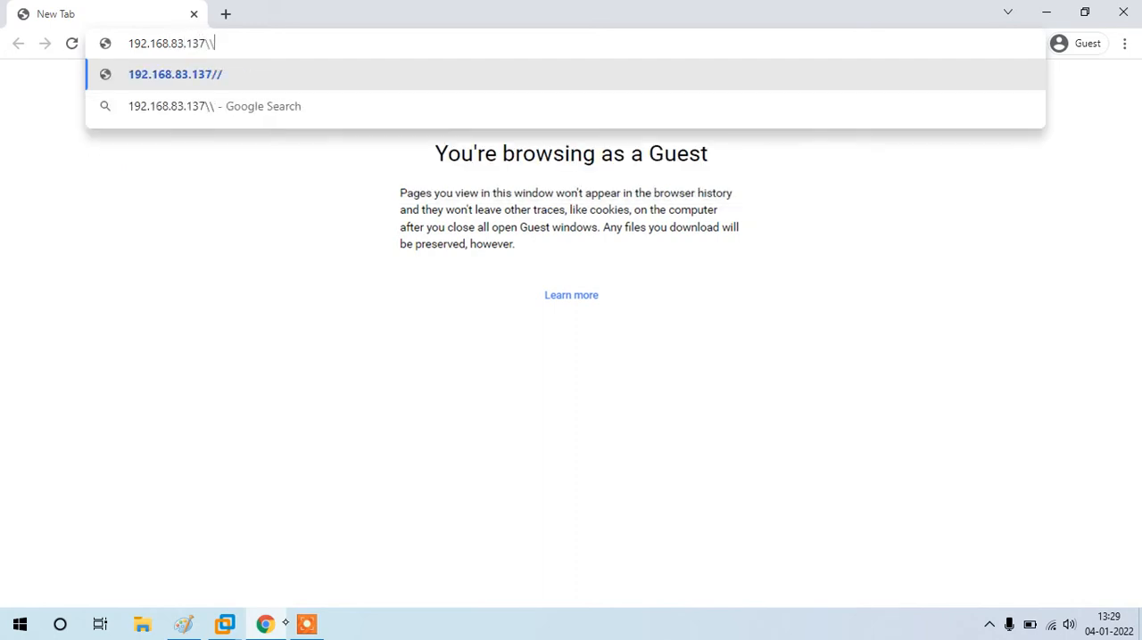
key(BackSpace)
key(BackSpace)
key(Return)
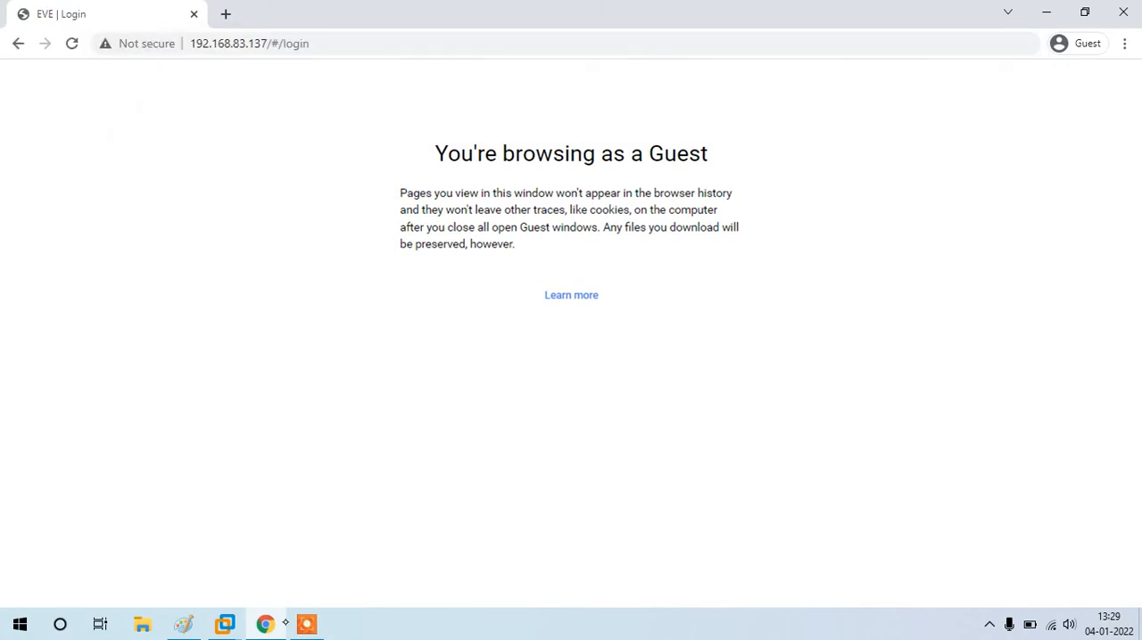
Step: Log in to the EVE-NG web interface as admin with the account password
text(admin)
key(Tab)
text(eve)
key(Return)
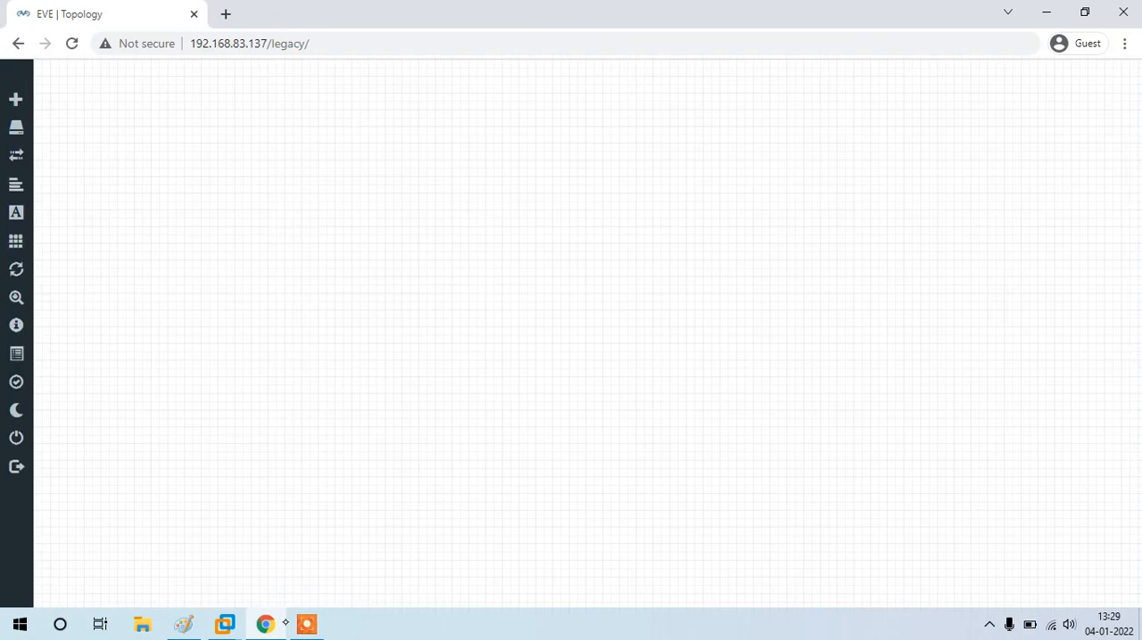
Step: Search the new-node templates for "palo" to check whether Palo Alto can be selected, and close the dialog without adding a node
right_click(381, 220)
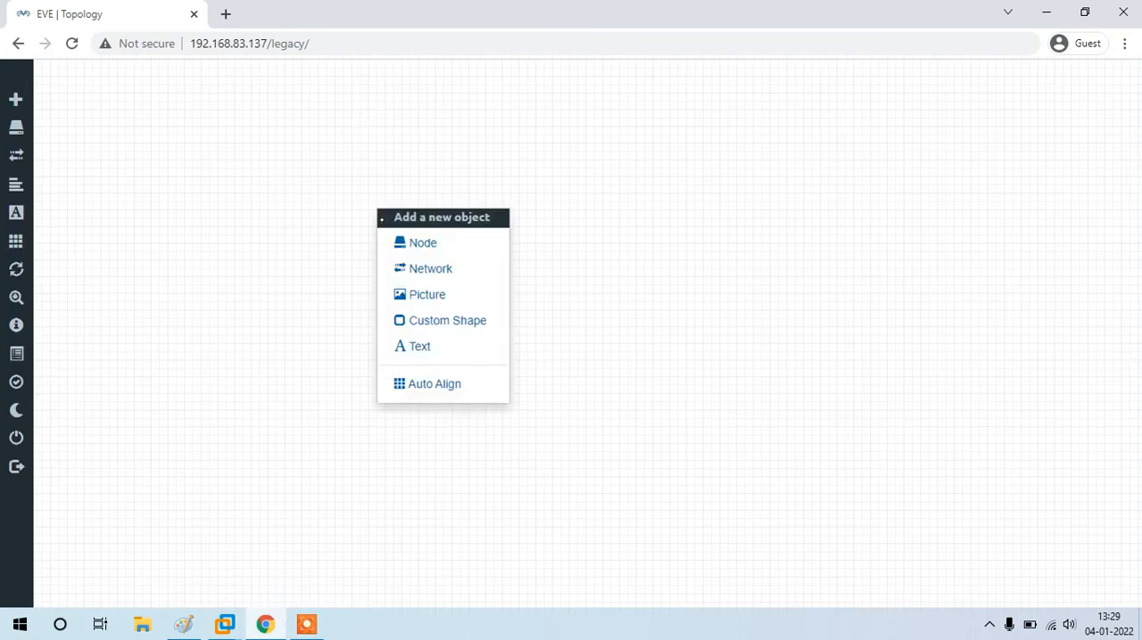
click(423, 247)
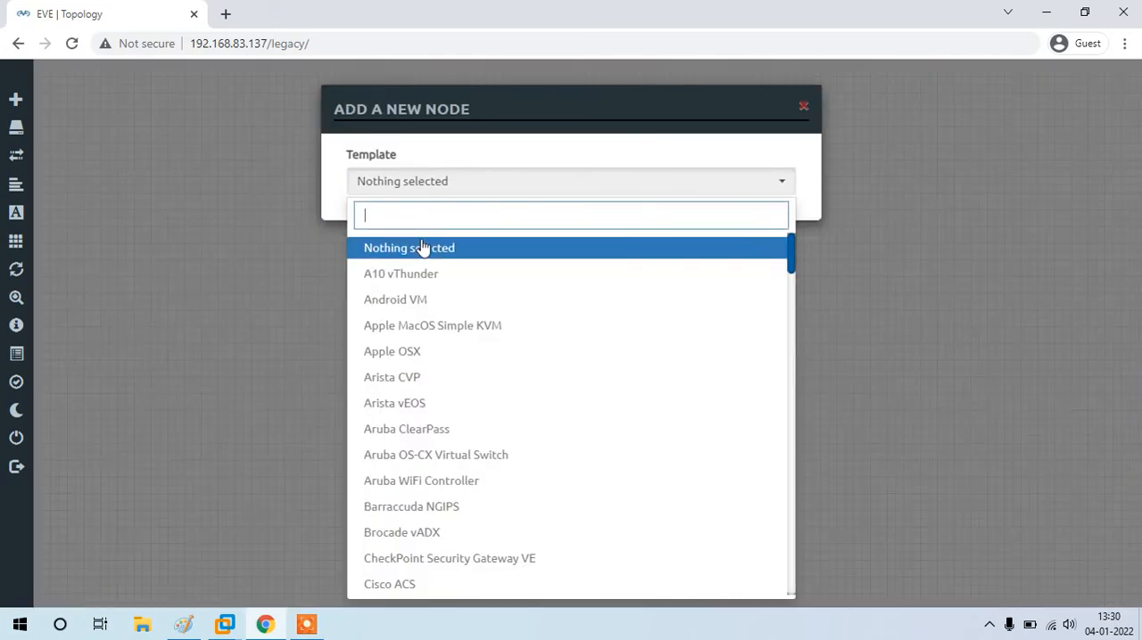
text(palo)
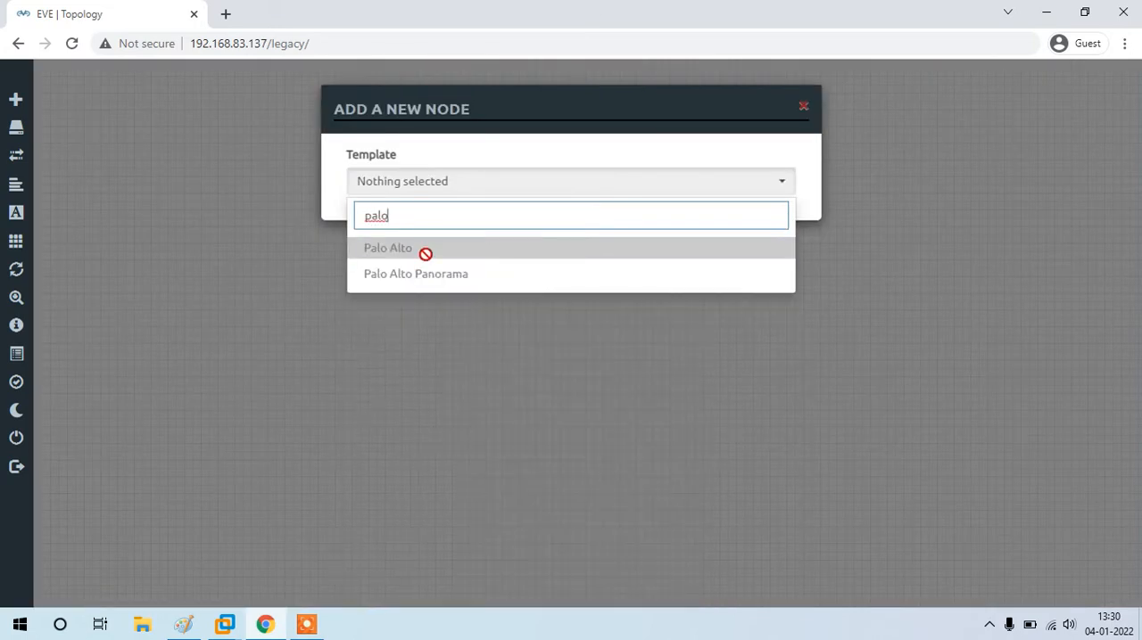
click(422, 247)
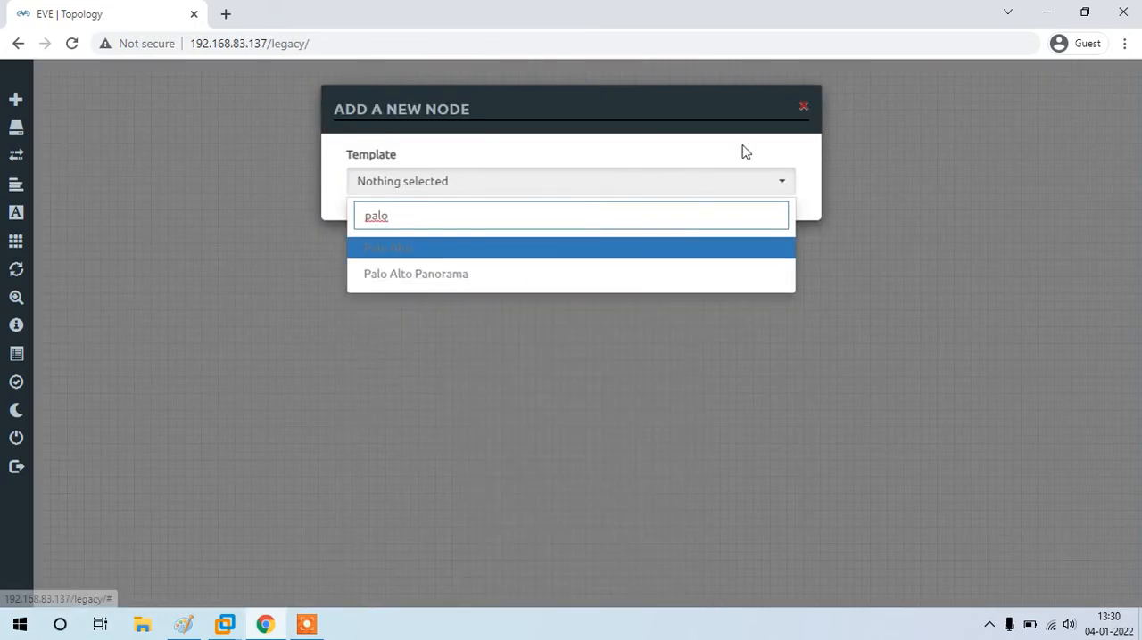
click(804, 106)
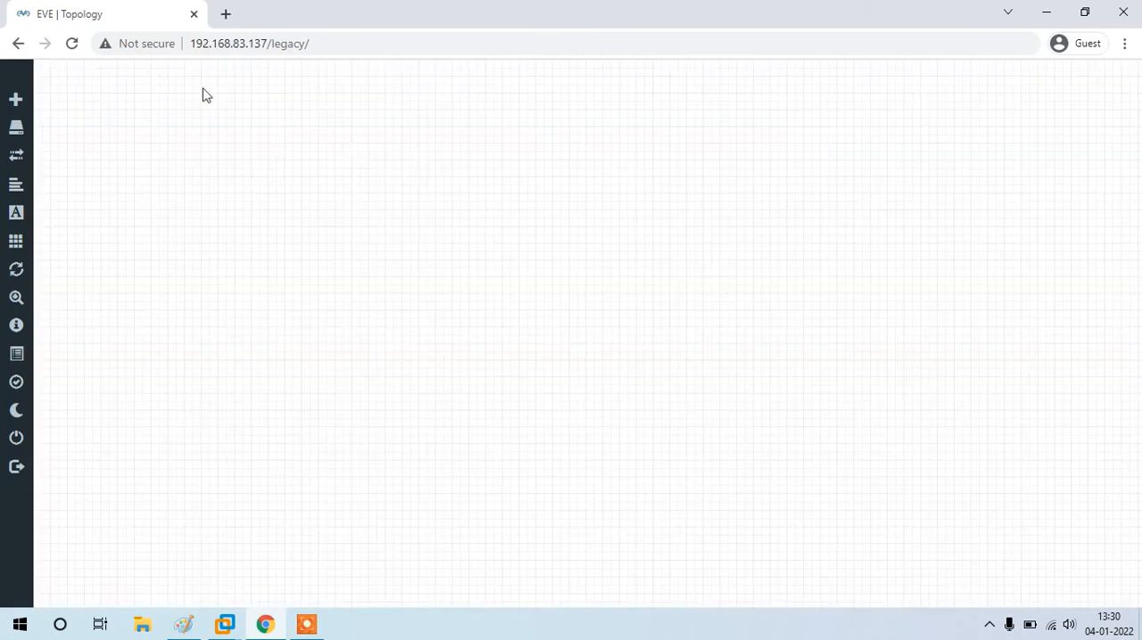
Step: Copy the EVE-NG server's IP address and open a PuTTY SSH session to 192.168.83.137 on port 22
double_click(231, 45)
key(ctrl+c)
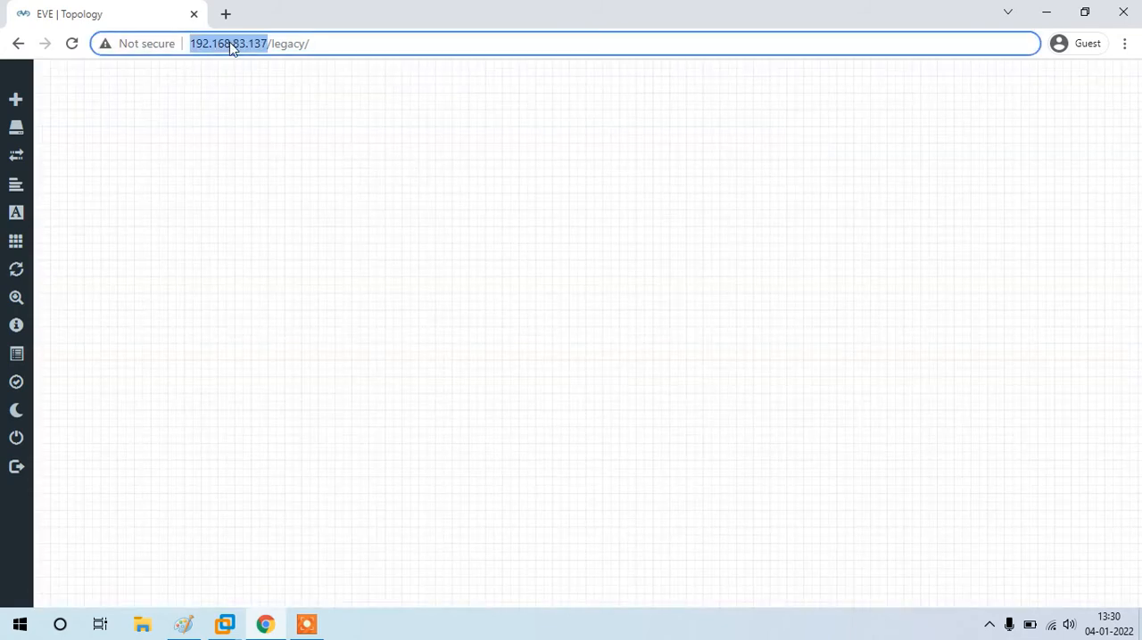
key(super+d)
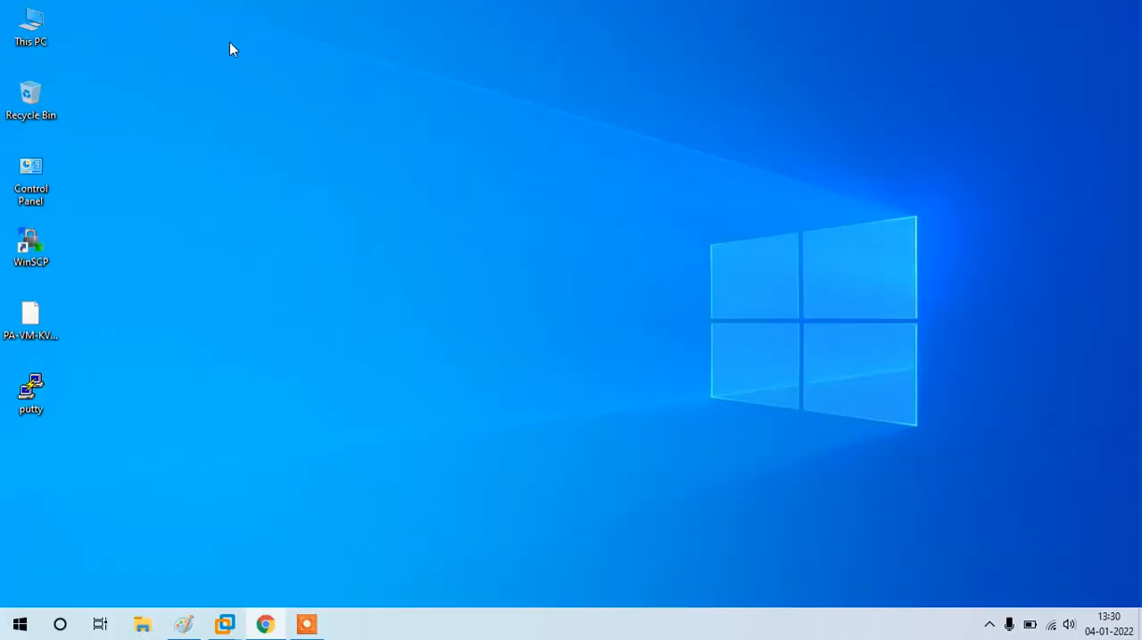
double_click(31, 390)
key(ctrl+v)
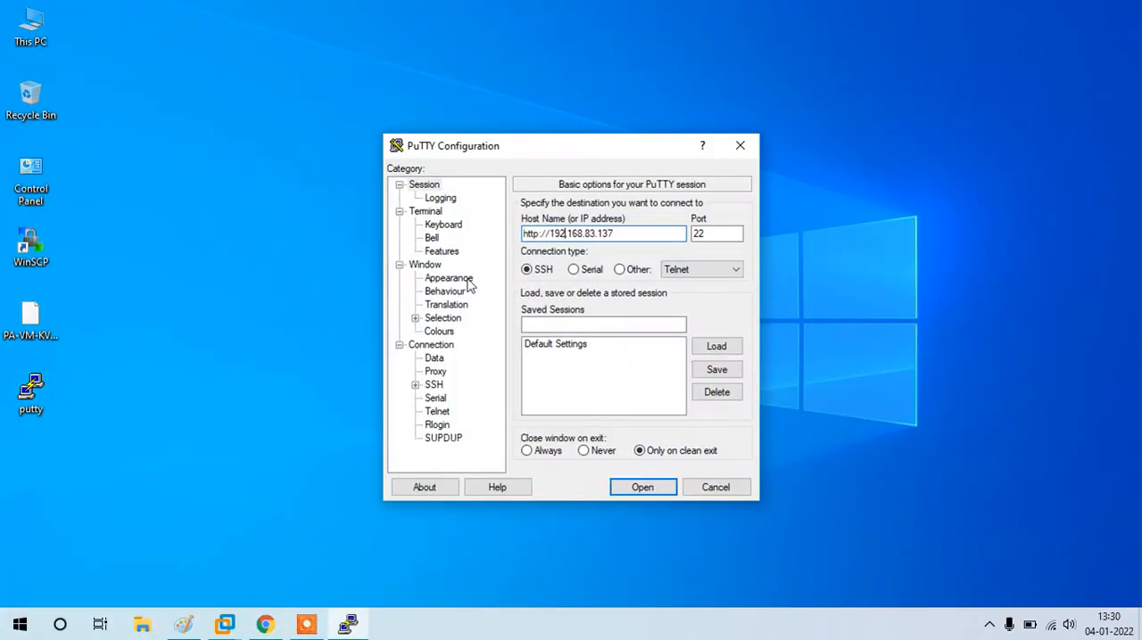
key(BackSpace)
key(BackSpace)
key(BackSpace)
key(BackSpace)
key(BackSpace)
key(BackSpace)
key(BackSpace)
key(Return)
Step: Log in to the SSH session as root with the account password
text(root)
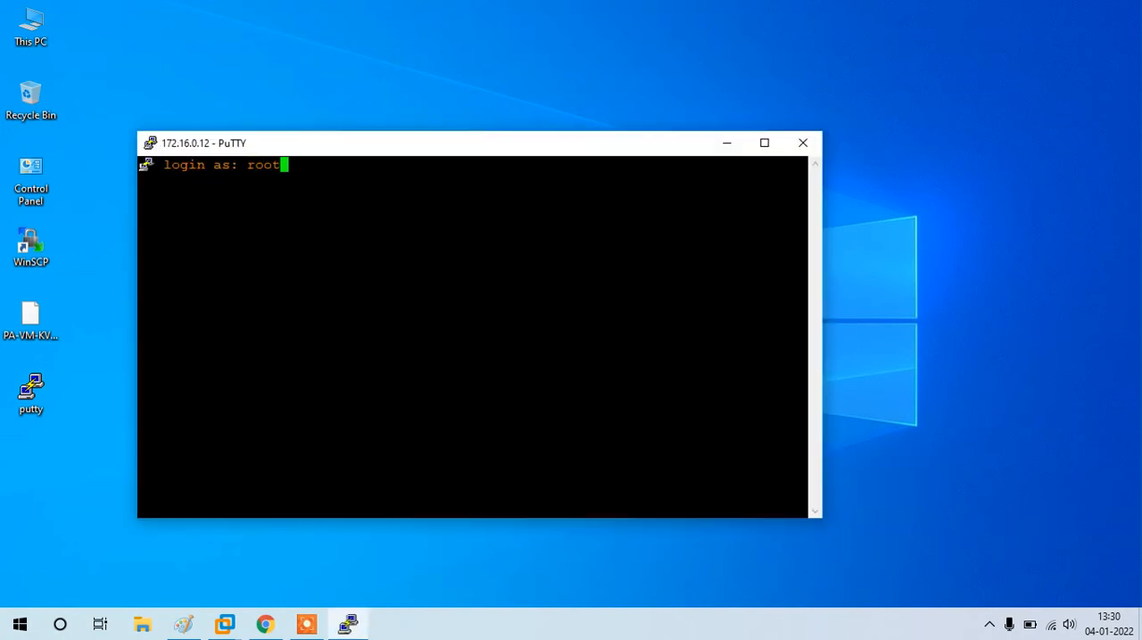
key(Return)
key(Return)
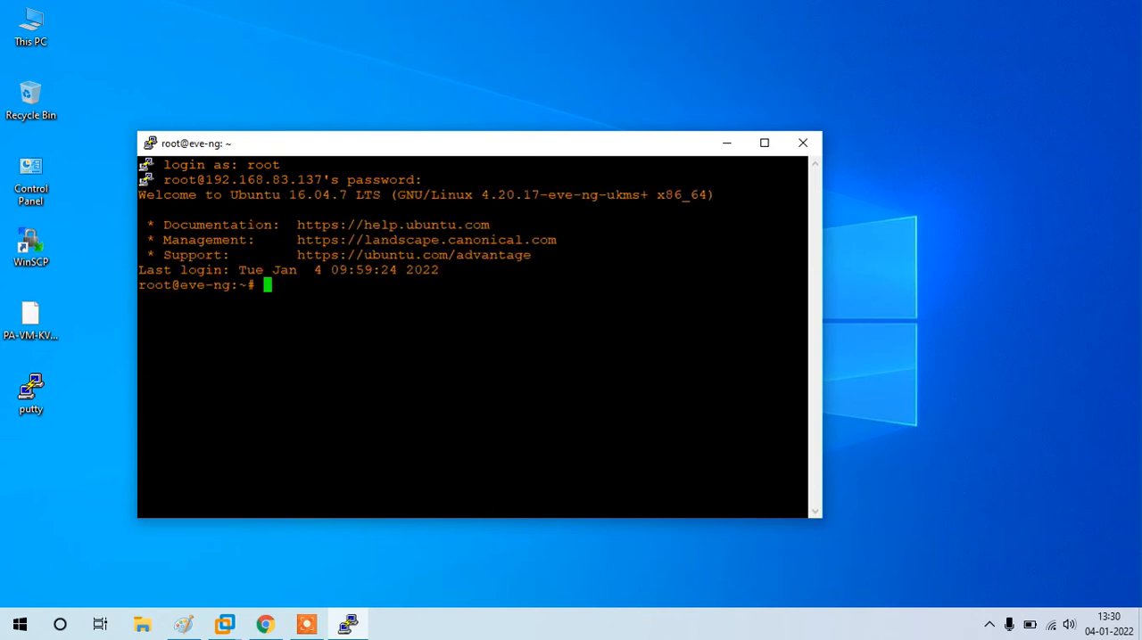
Step: Create the directory /opt/unetlab/addons/qemu/paloalto-8.1.3 with mkdir
text(mkdir /opt/)
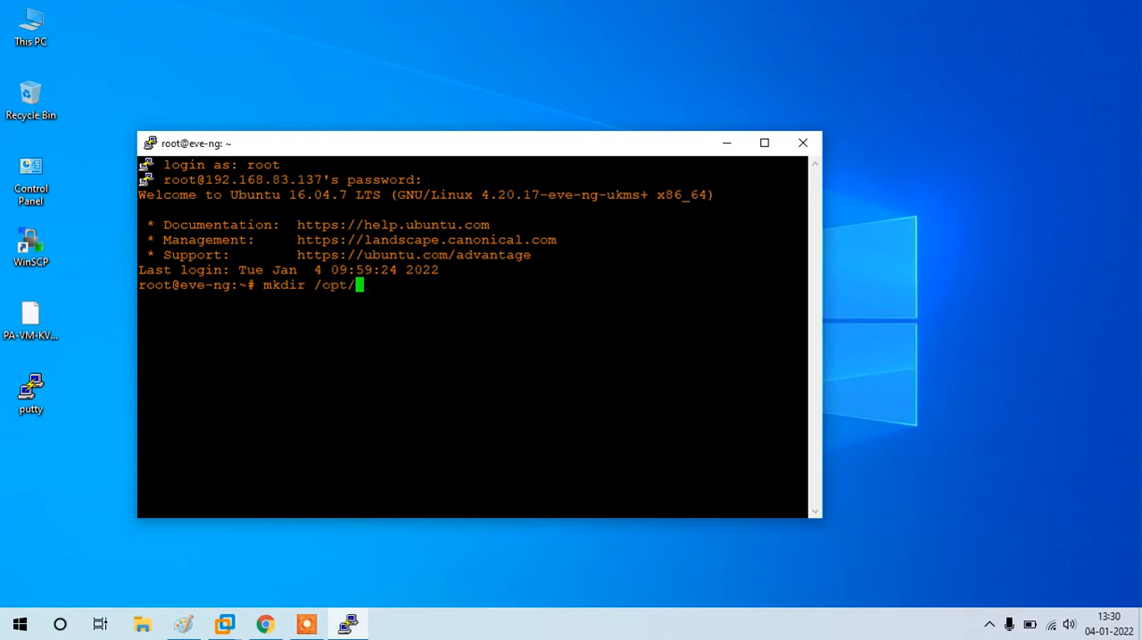
text(unetlab/addons/qemu/pal)
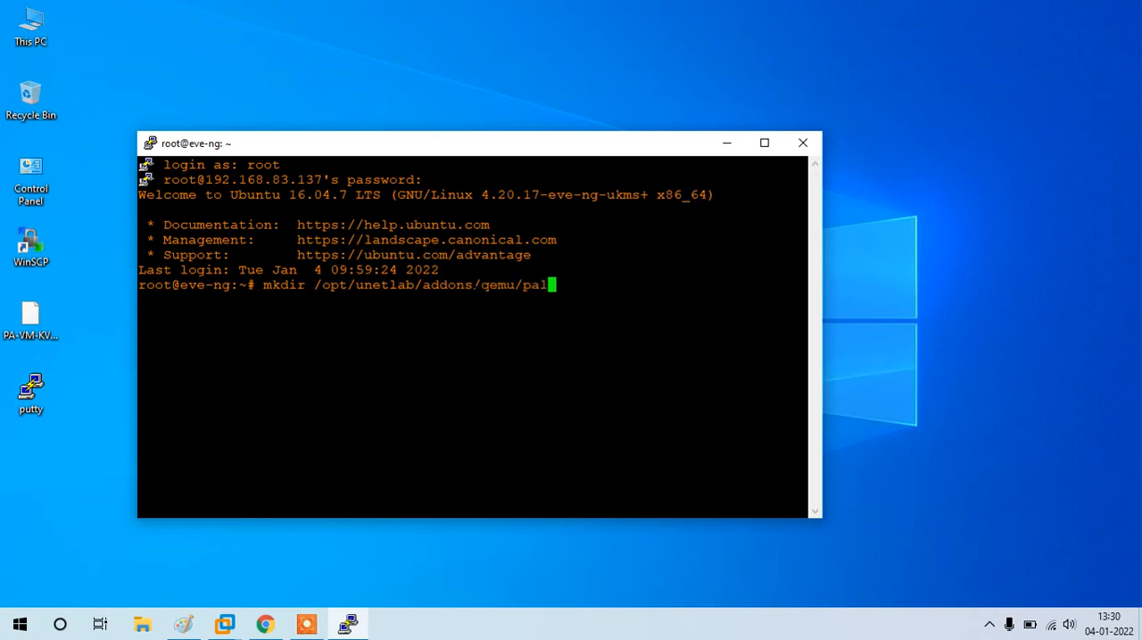
text(oalto-8.1.3)
key(Return)
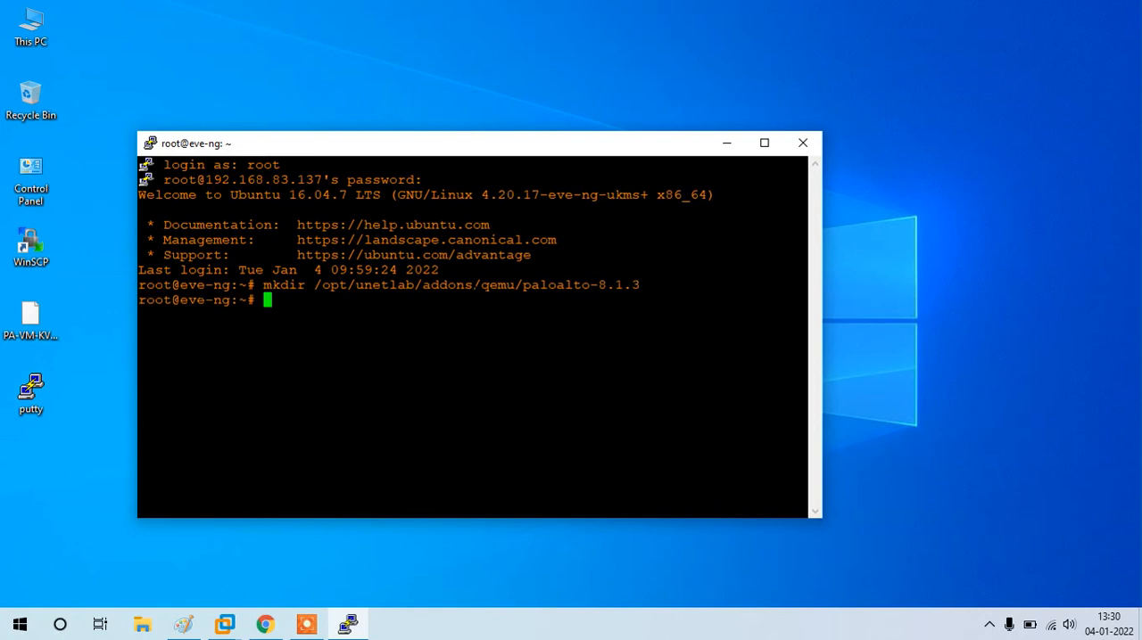
Step: Launch WinSCP and set up an SFTP session to host 192.168.83.137 on port 22
click(36, 334)
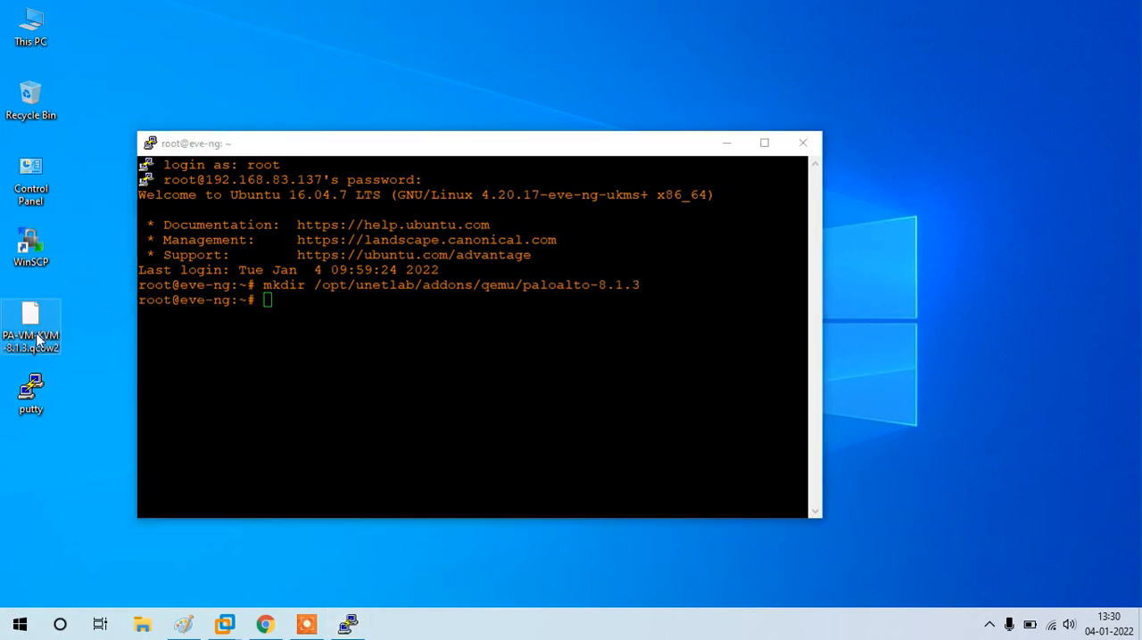
click(34, 255)
double_click(55, 254)
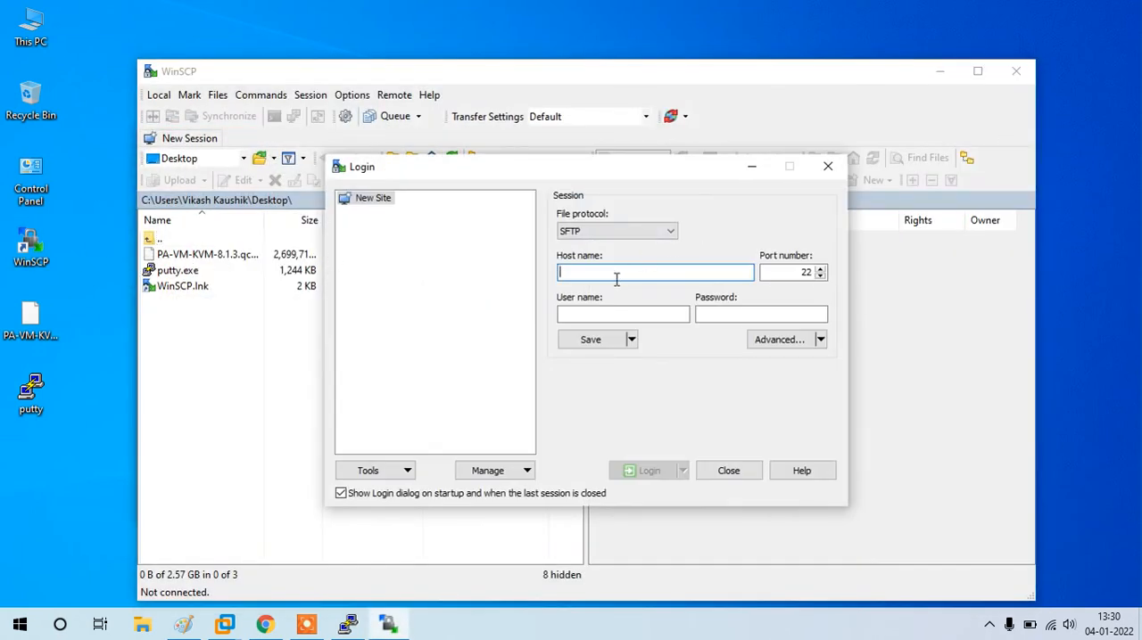
text(192.168.83.137)
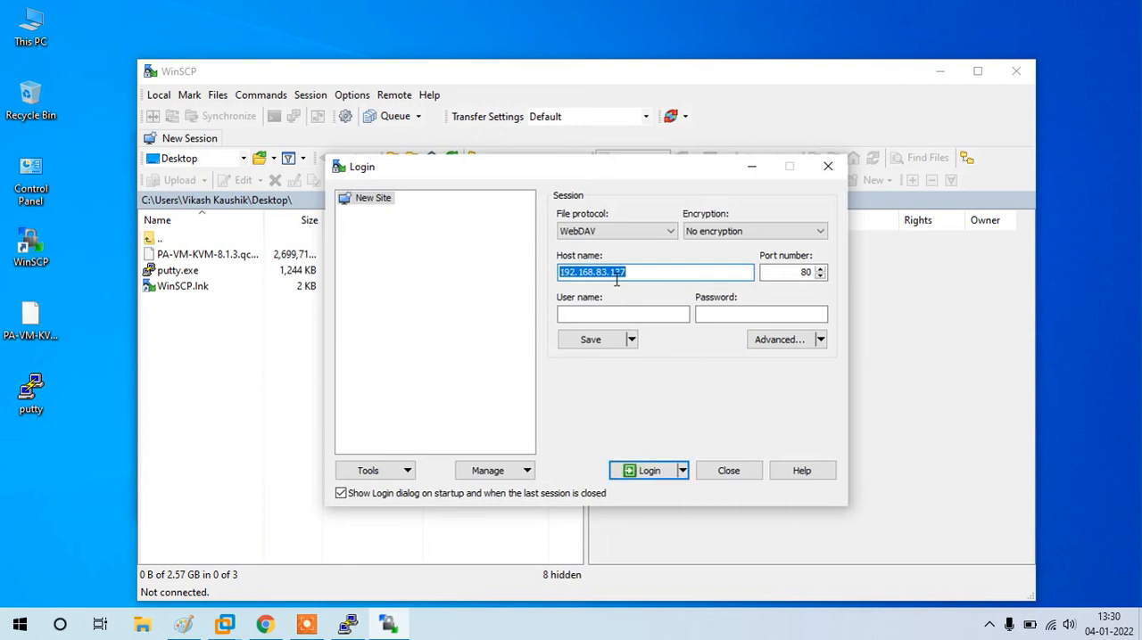
click(616, 281)
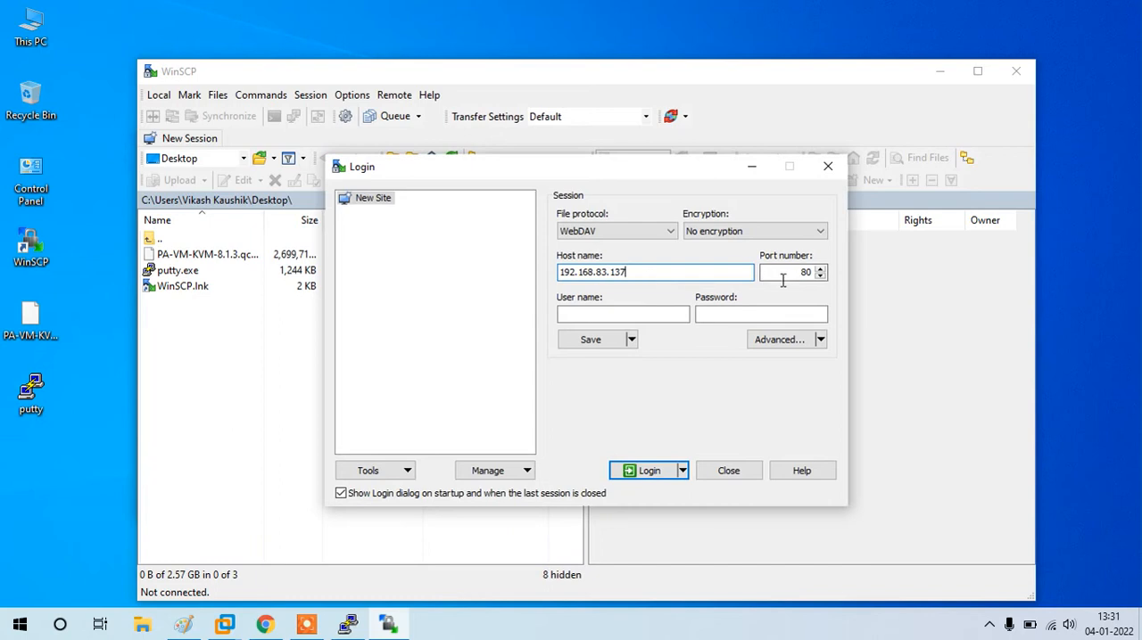
double_click(812, 280)
text(22)
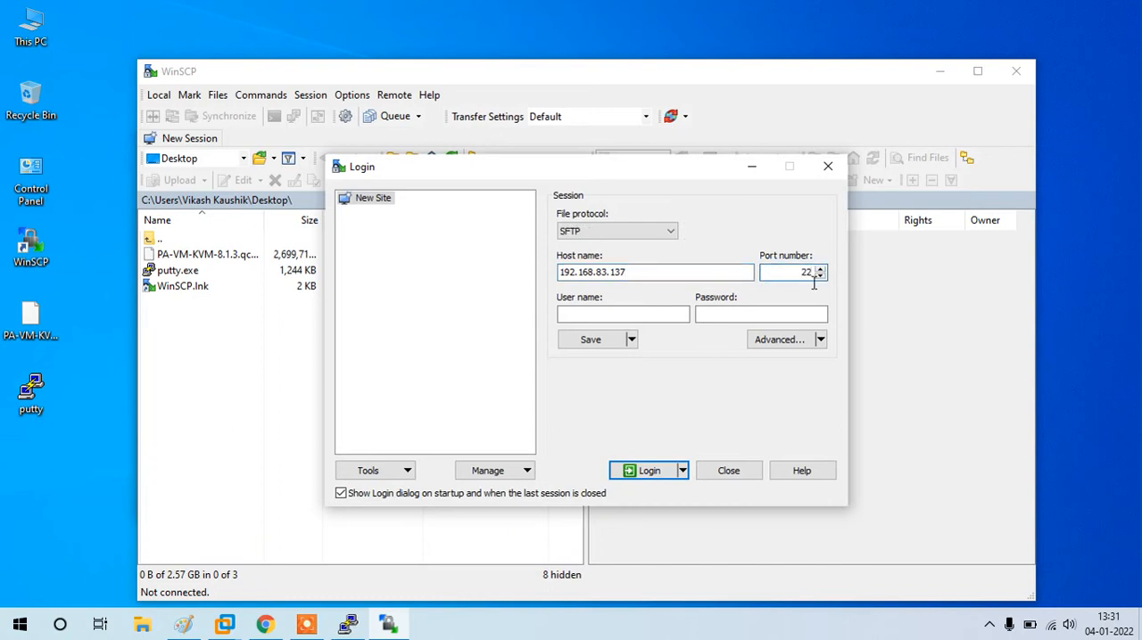
Step: Log in to the SFTP session as root with the account password
click(645, 316)
text(root)
key(Tab)
text(●●●)
key(Return)
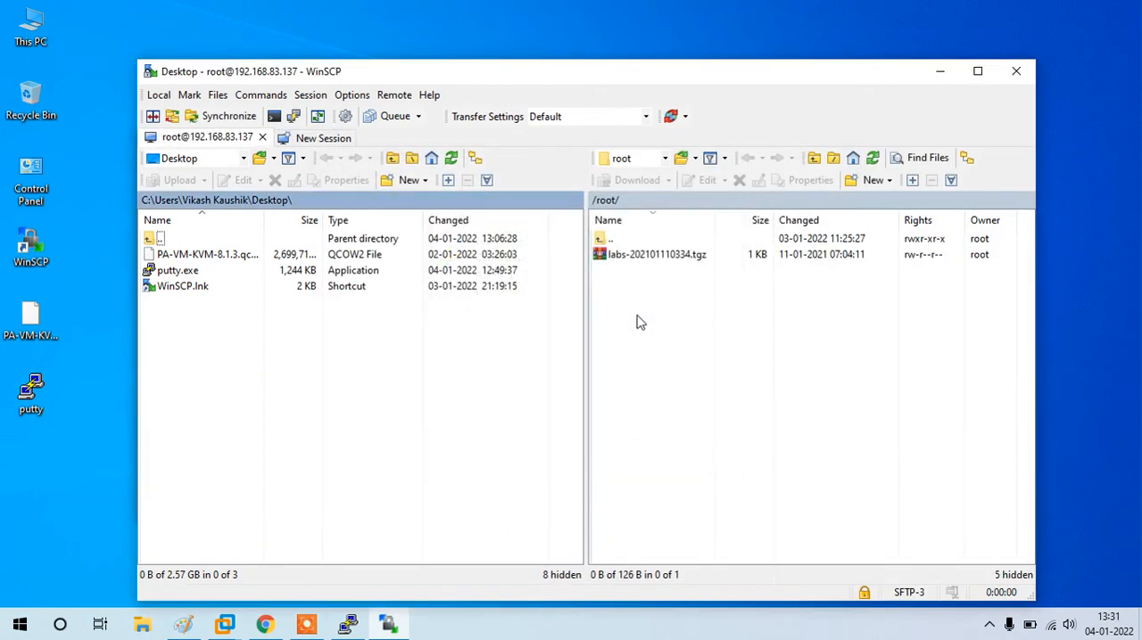
Step: Upload PA-VM-KVM-8.1.3.qcow2 from the local desktop into /opt/unetlab/addons/qemu/paloalto-8.1.3 on the server
double_click(604, 241)
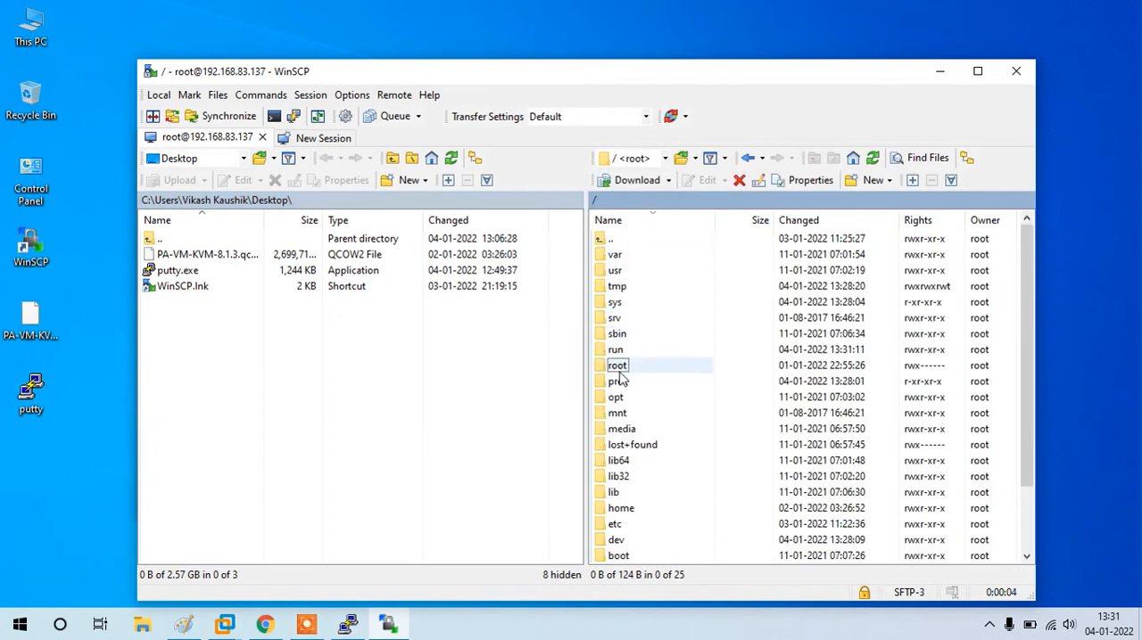
double_click(621, 397)
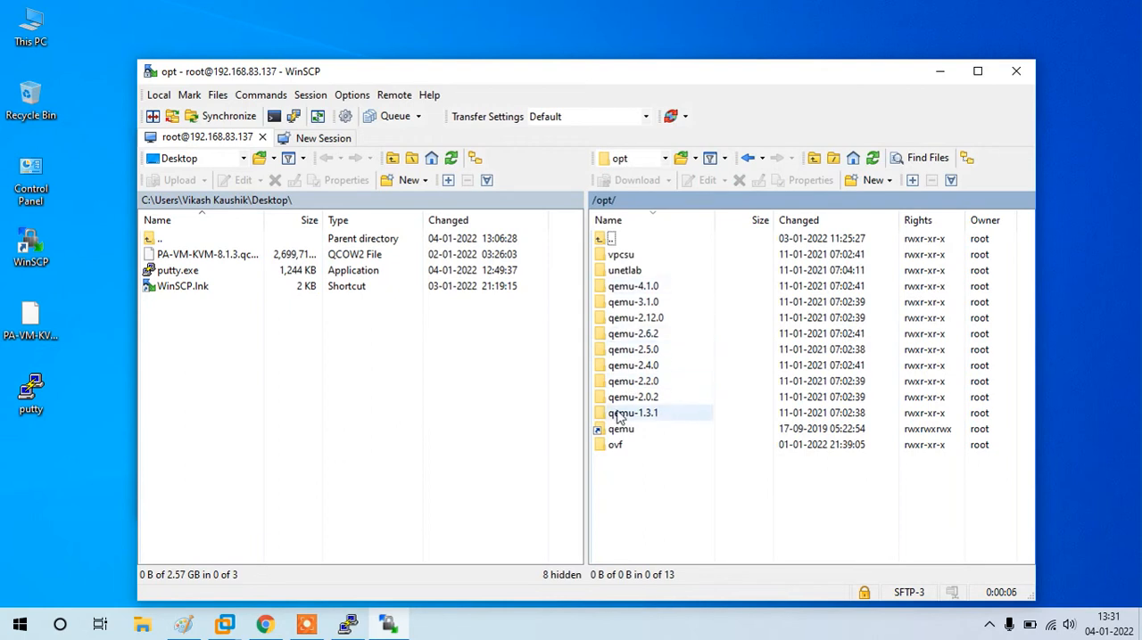
double_click(630, 271)
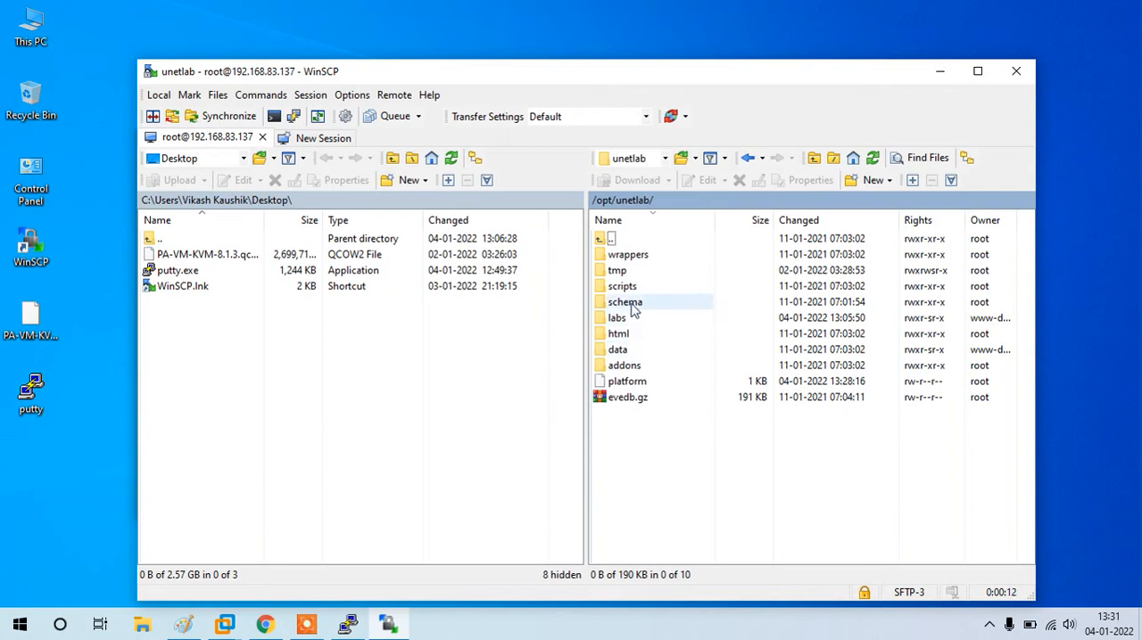
double_click(624, 365)
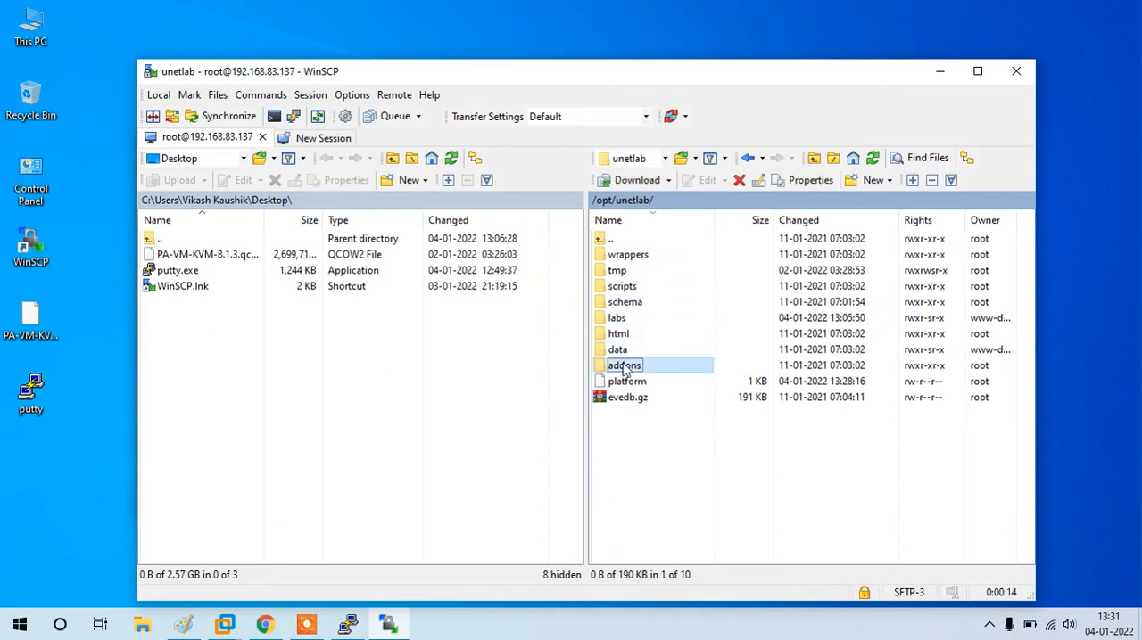
double_click(621, 256)
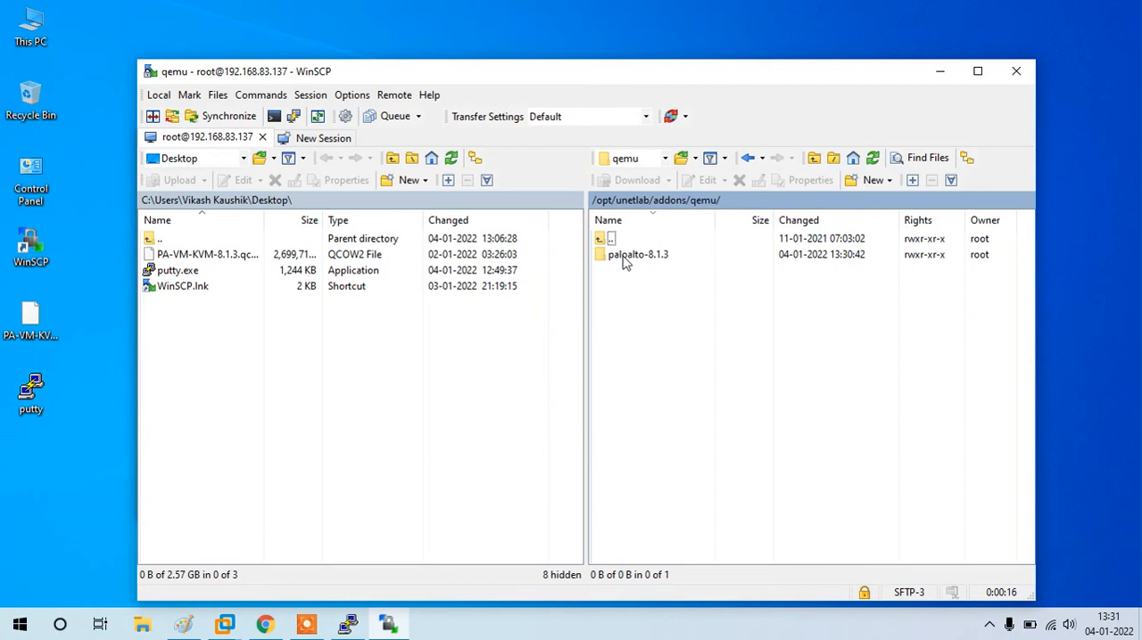
double_click(629, 256)
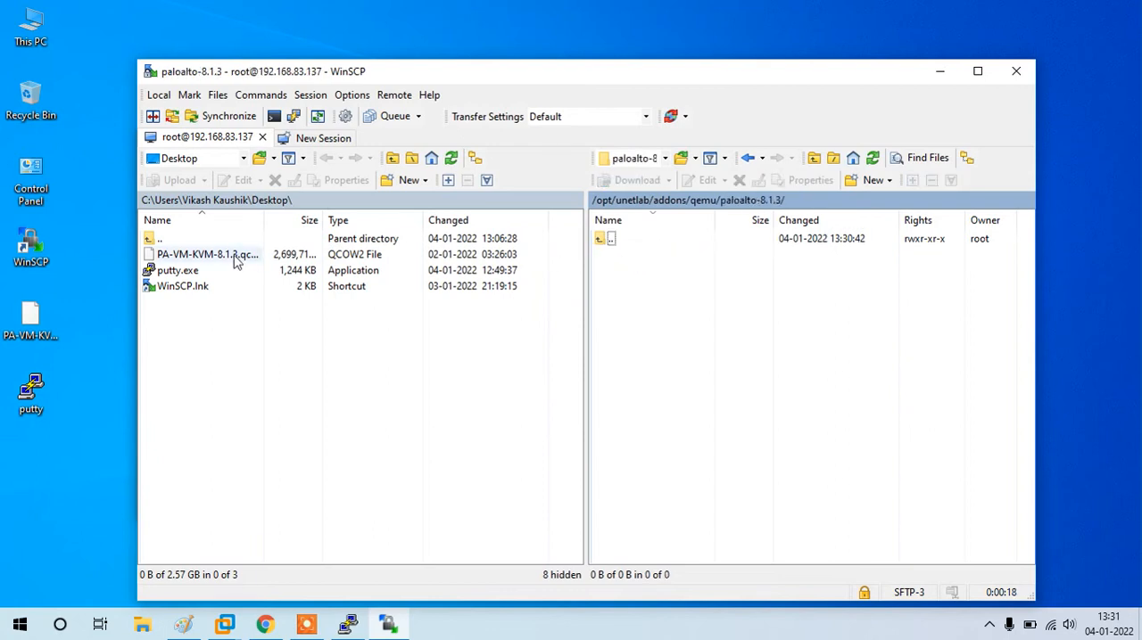
drag(201, 257, 619, 305)
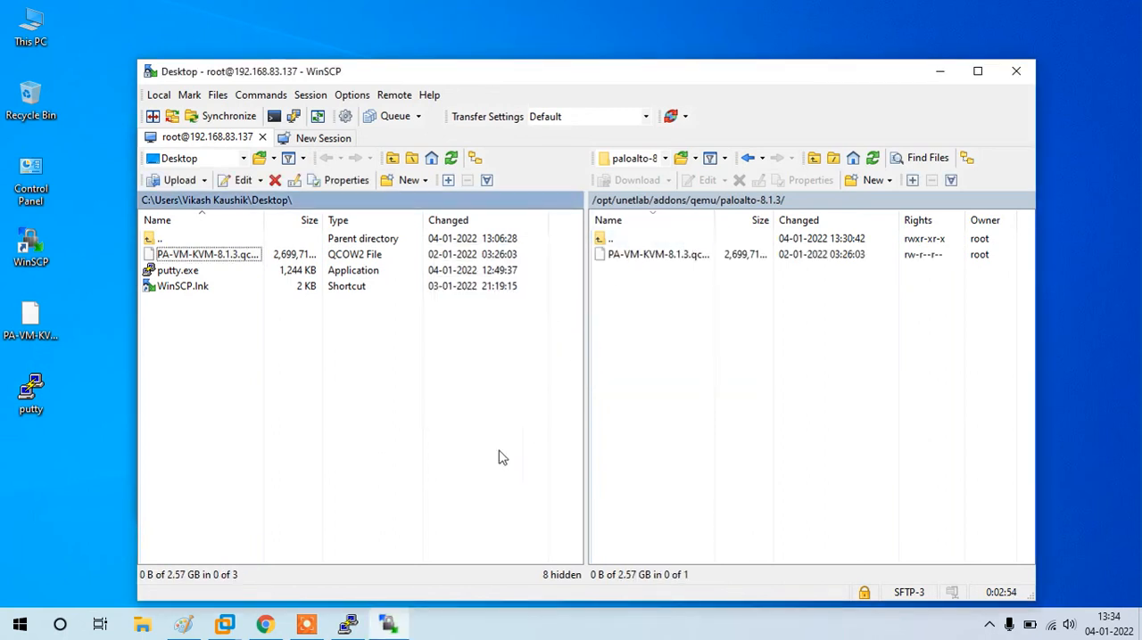
Step: Switch to the PuTTY session, change into /opt/unetlab/addons/qemu/paloalto-8.1.3 with cd, and list its files with ls
click(343, 627)
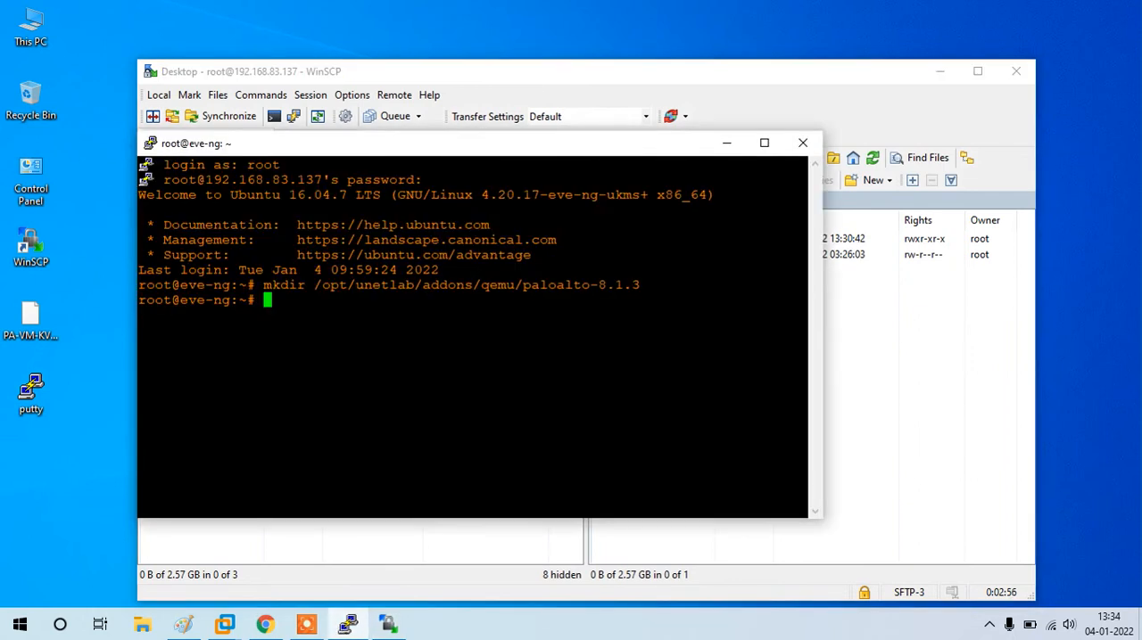
key(Return)
key(Return)
text(cd /)
key(BackSpace)
drag(314, 285, 639, 284)
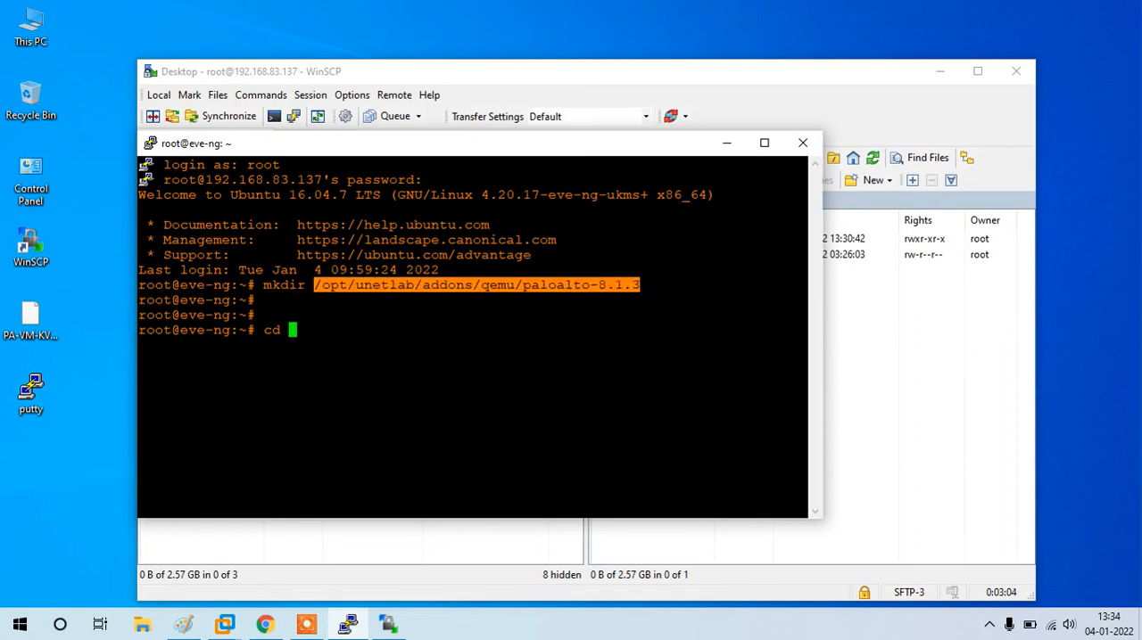
text(/opt/unetlab/addons/qemu/paloalto-8.1.3)
key(Return)
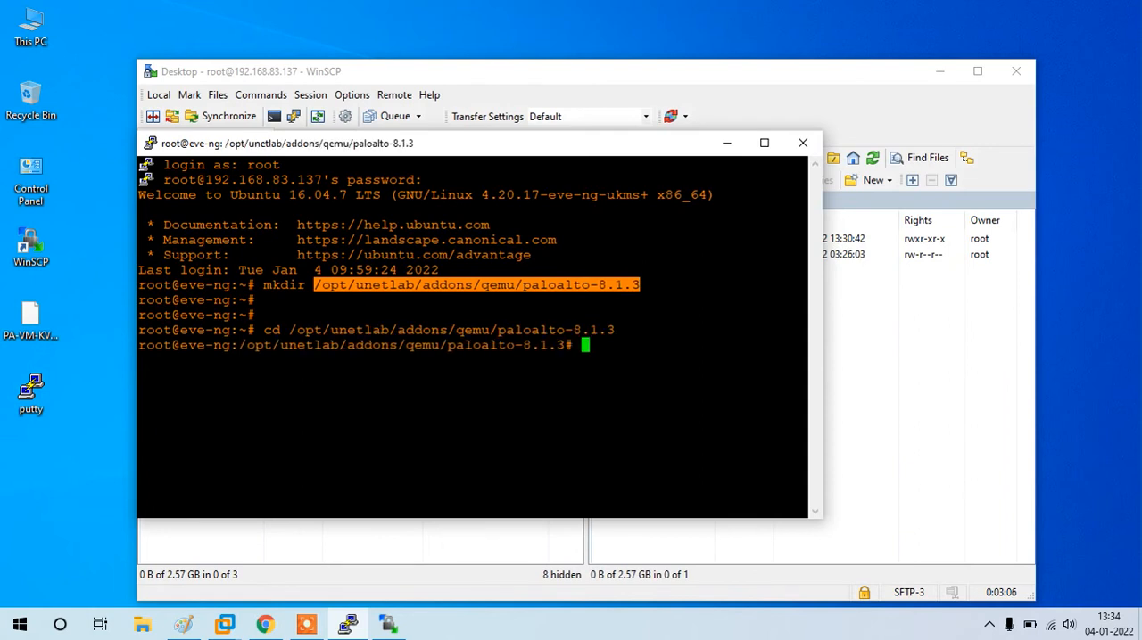
text(ls)
key(Return)
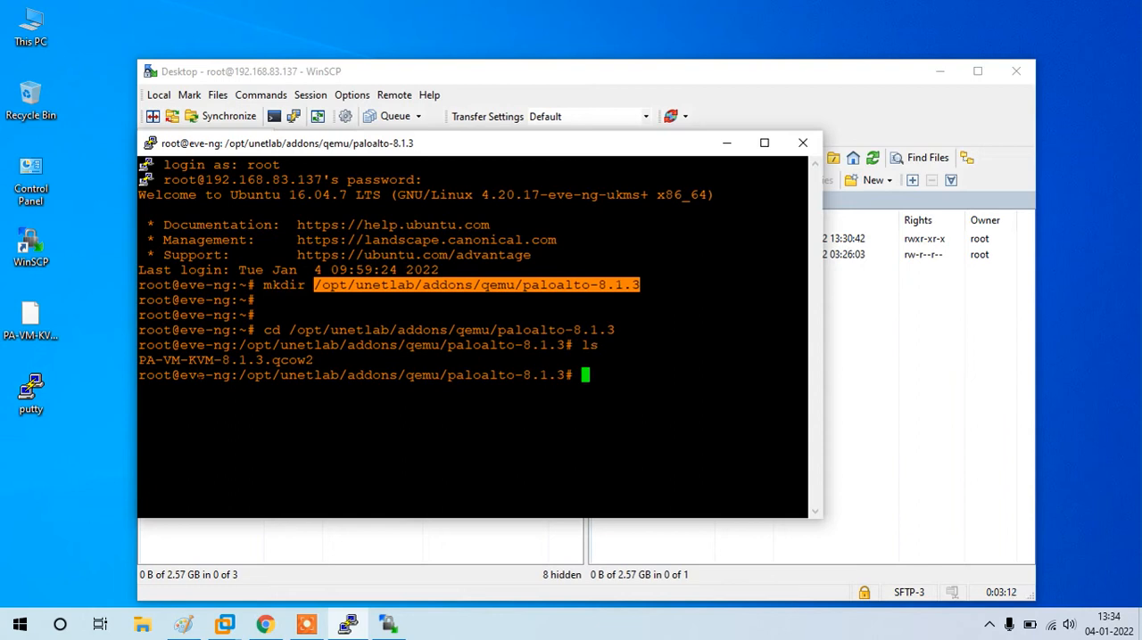
double_click(200, 361)
click(200, 367)
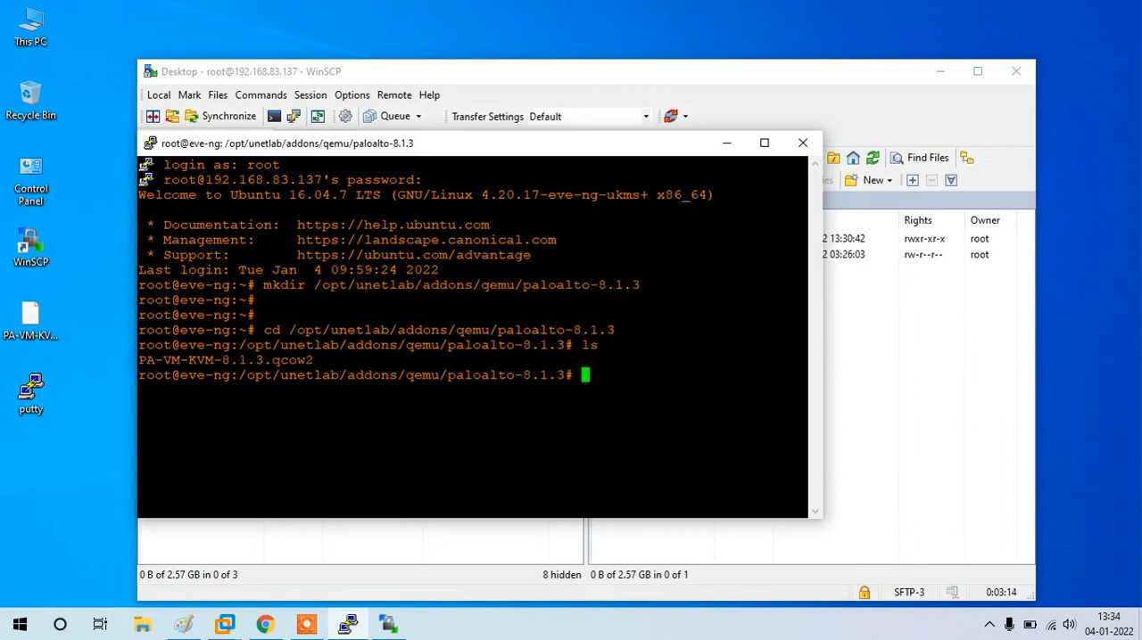
Step: Rename PA-VM-KVM-8.1.3.qcow2 to virtioa.qcow2 with mv
text(mv P)
key(Tab)
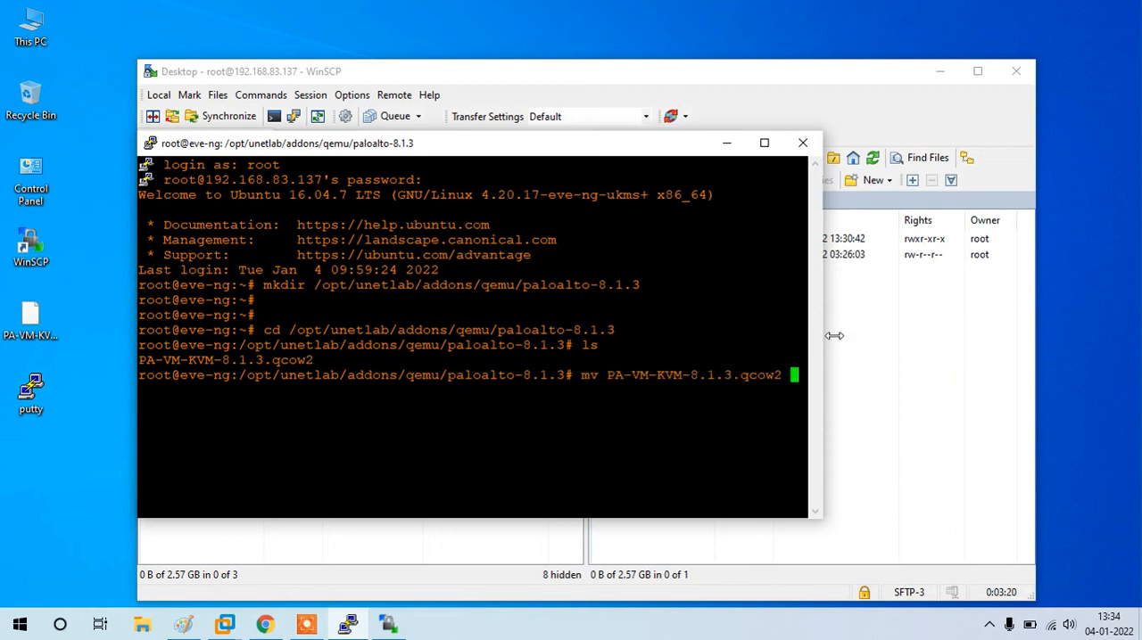
drag(821, 339, 1131, 339)
text(vor)
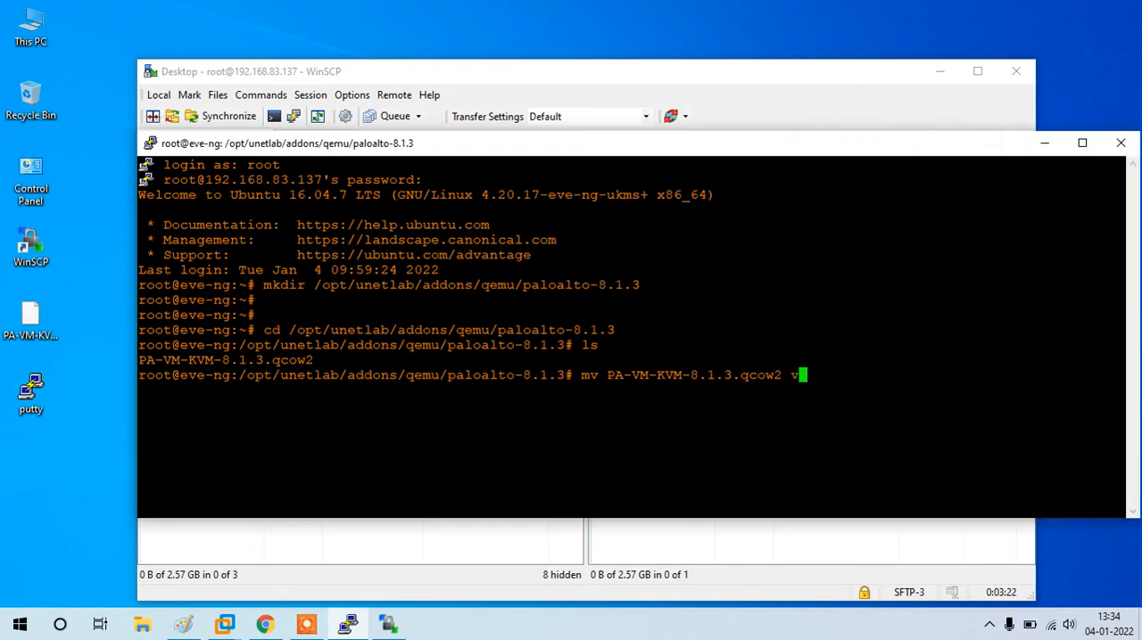
key(BackSpace)
key(BackSpace)
text(irt)
text(ioa.)
text(qcow2)
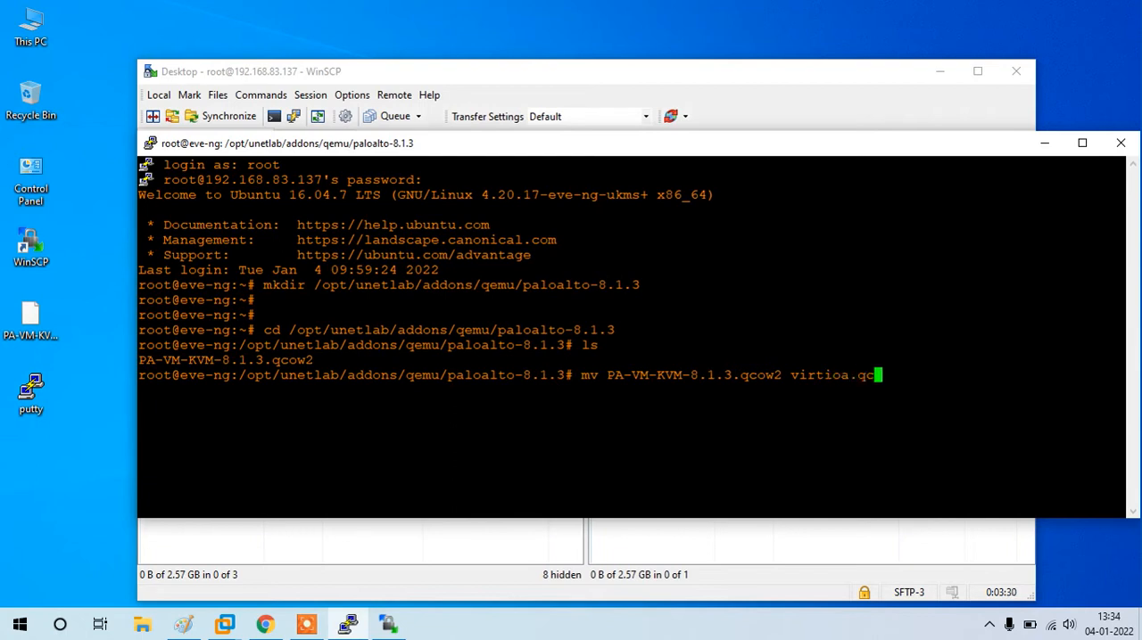
key(Return)
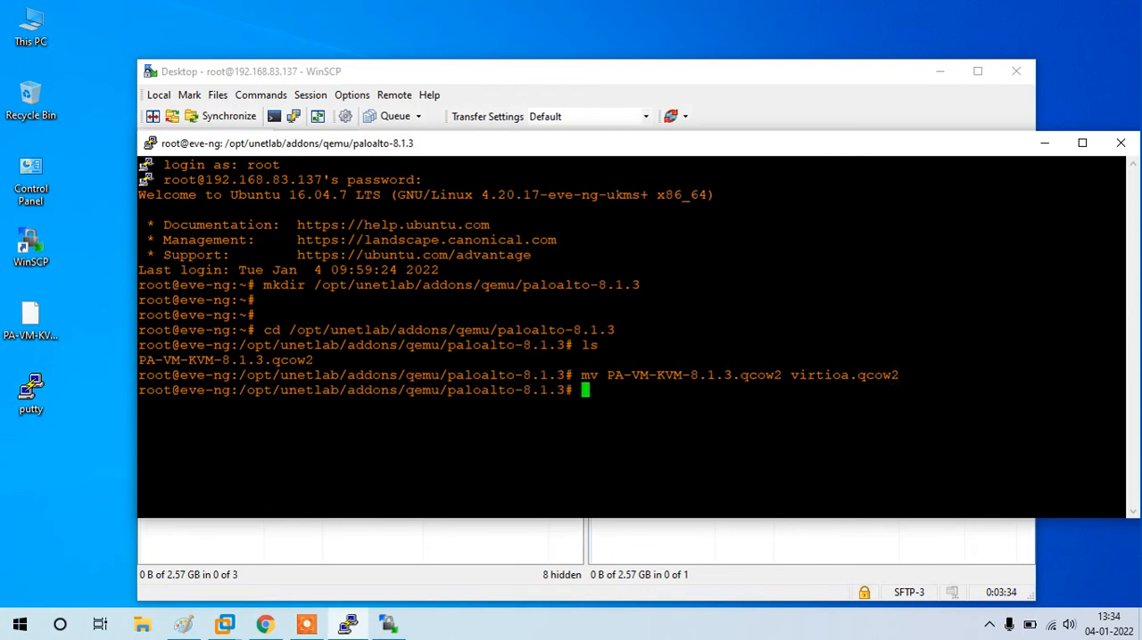
Step: List the directory with ls to check the renamed disk image
text(ls)
key(Return)
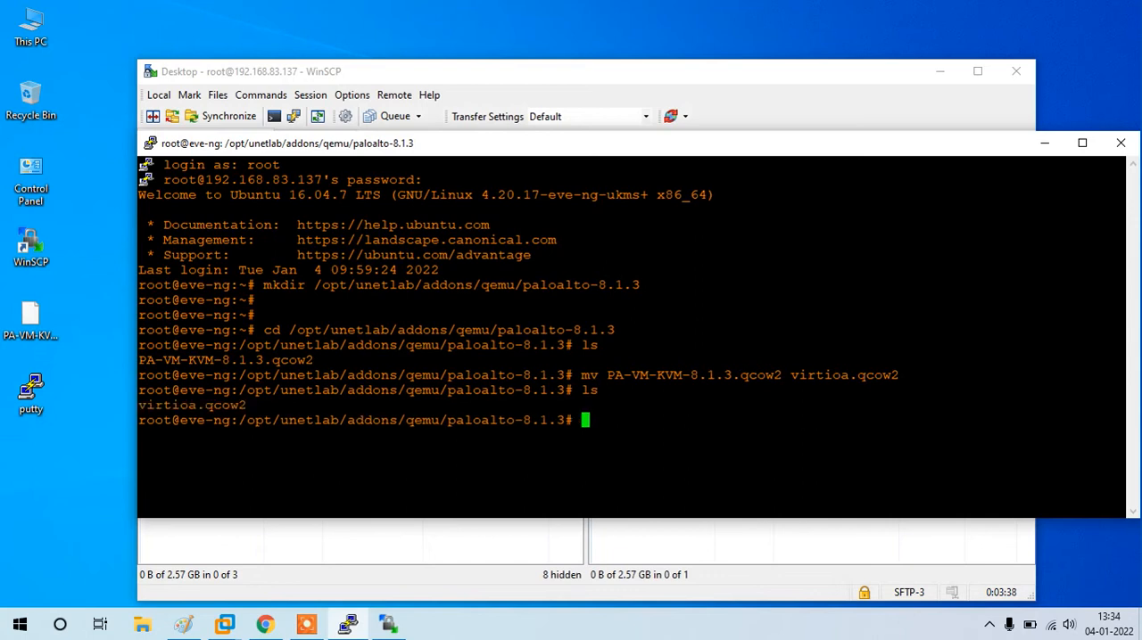
double_click(192, 405)
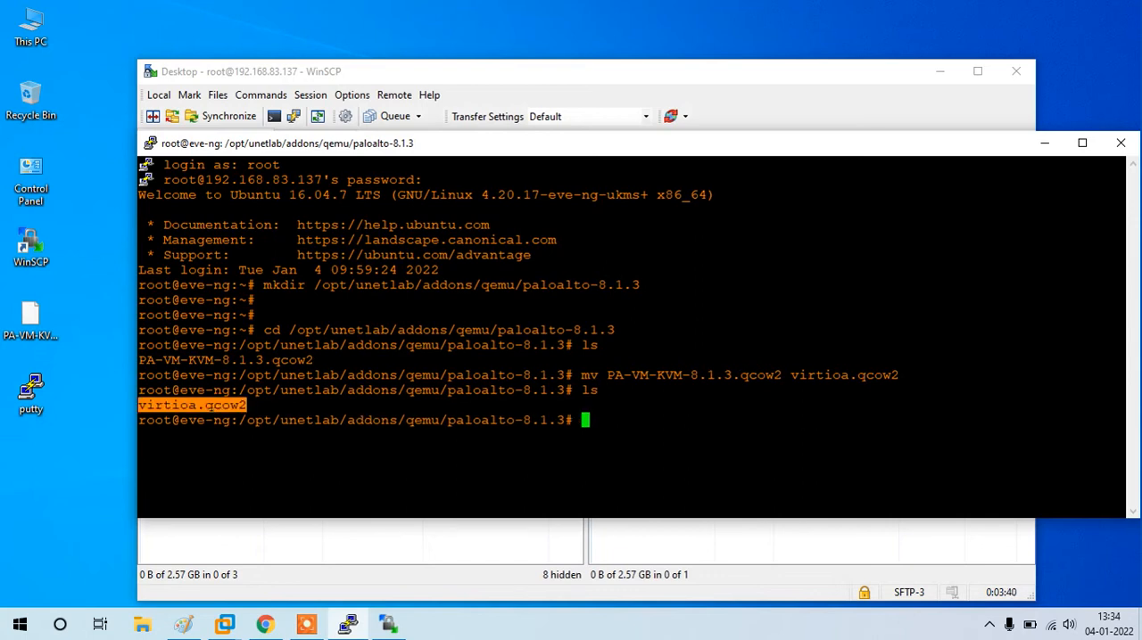
click(192, 405)
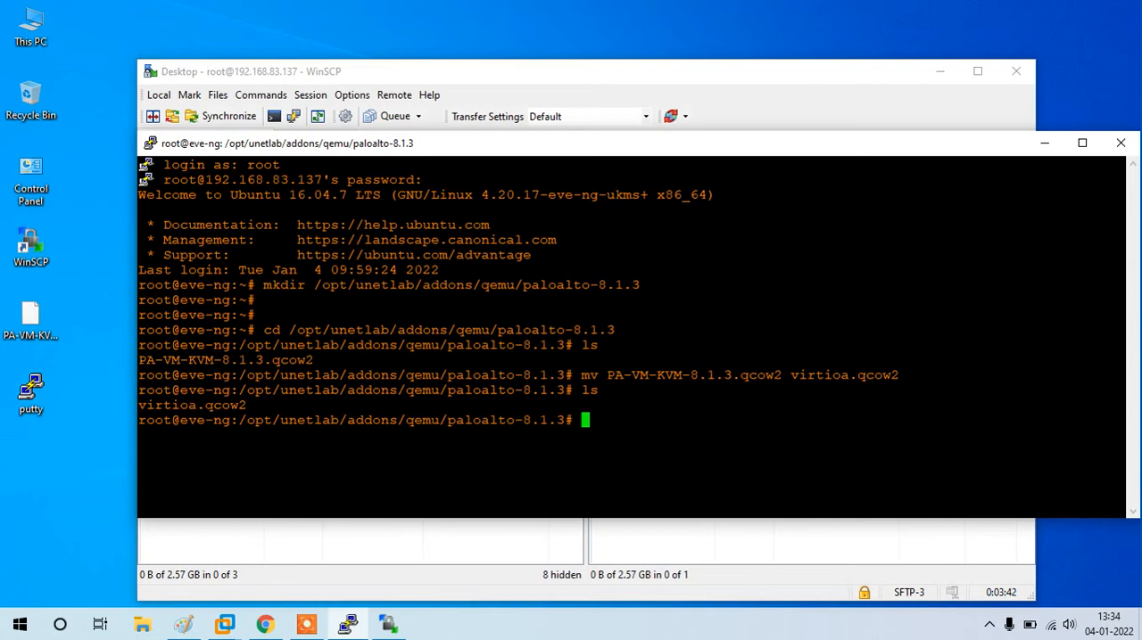
Step: Fix the EVE-NG file permissions by running /opt/unetlab/wrappers/unl_wrapper -a fixpermissions
key(Return)
key(Return)
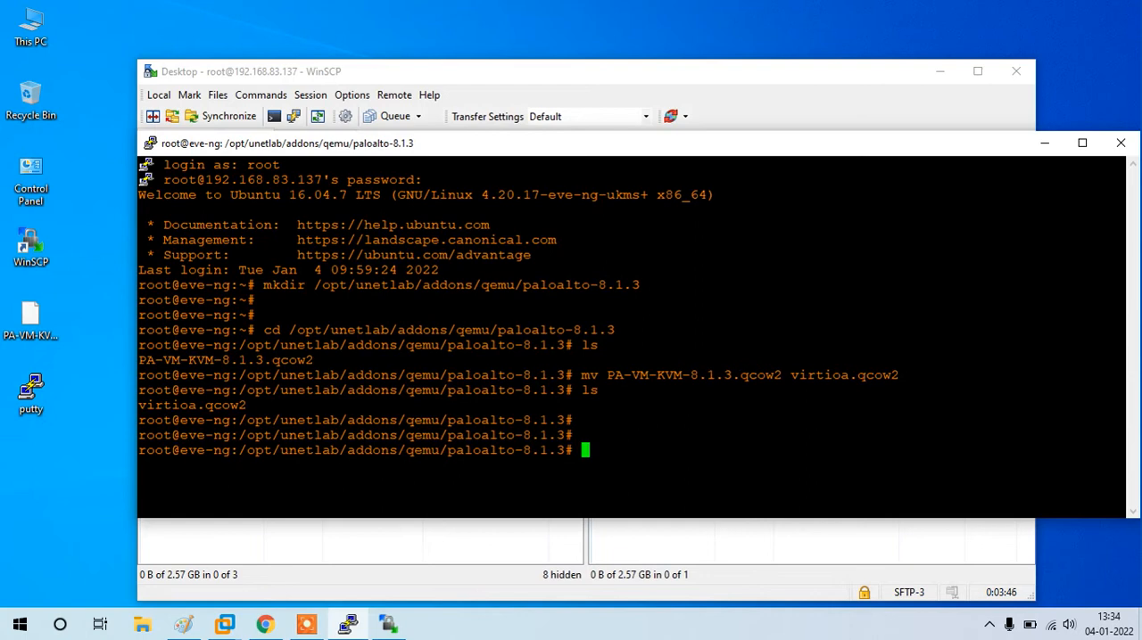
text(/opt/unetlab/)
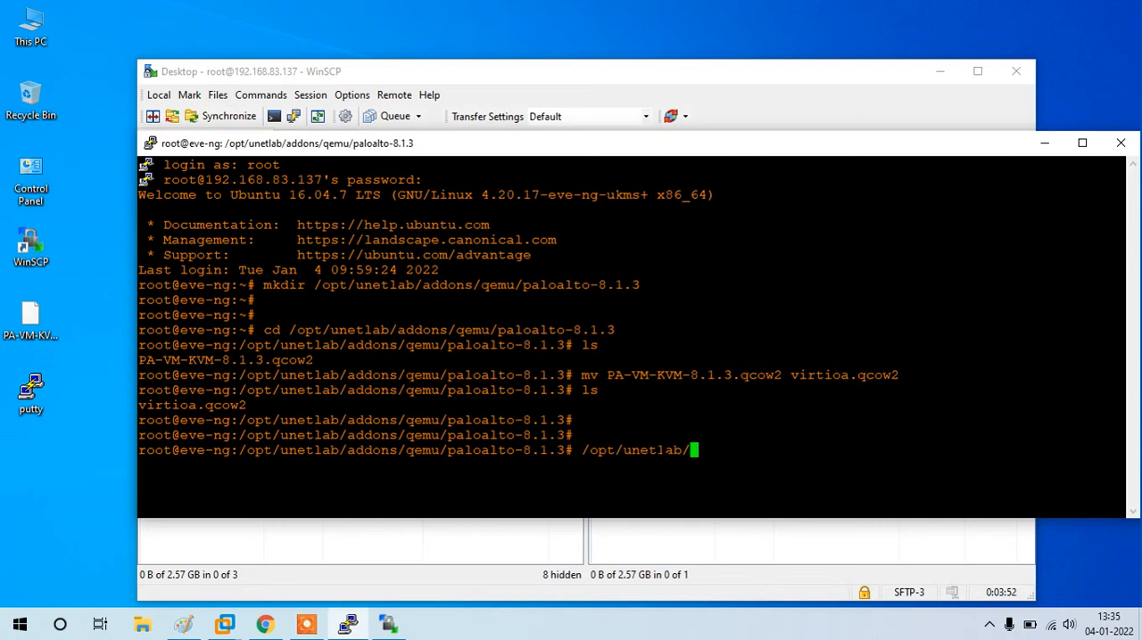
text(wrappers/unl_wrapper )
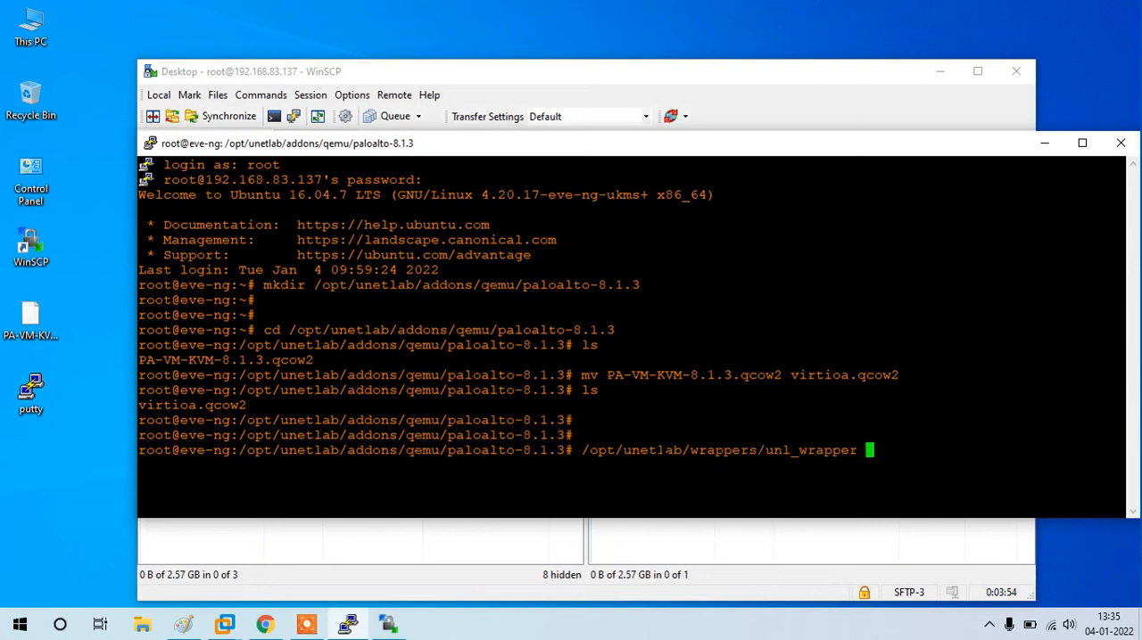
text(-a fixpermissions)
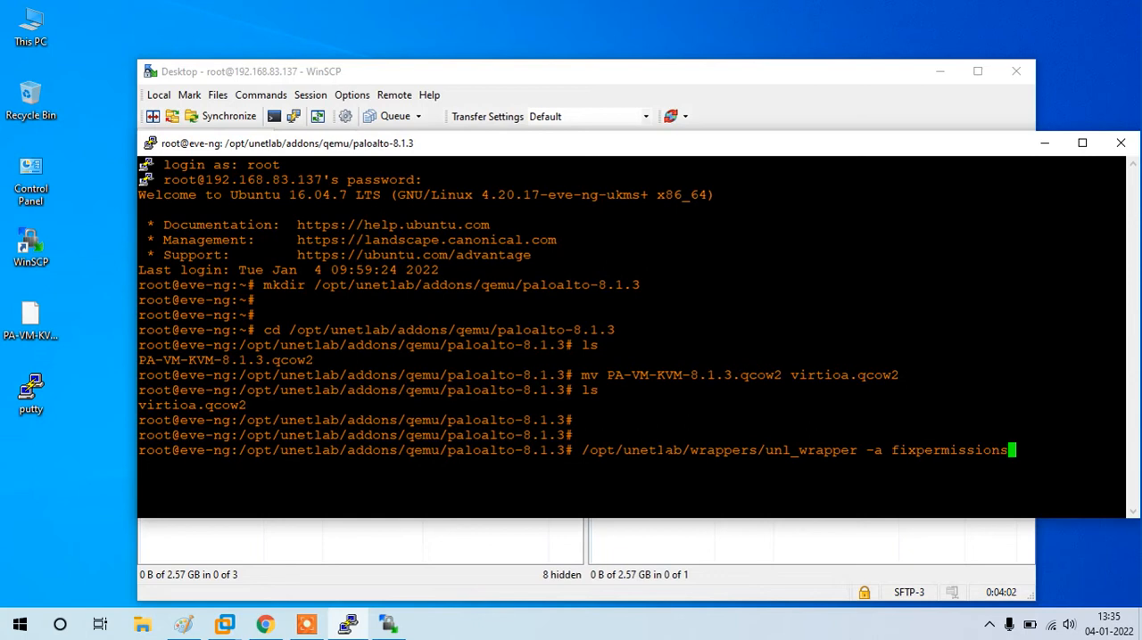
key(Return)
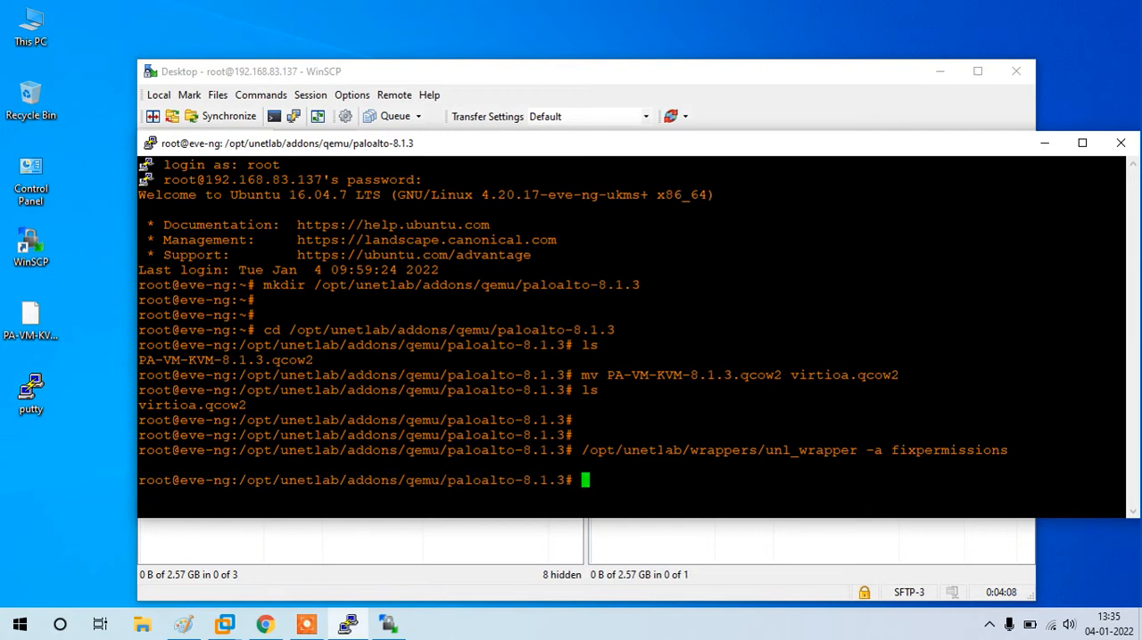
key(Return)
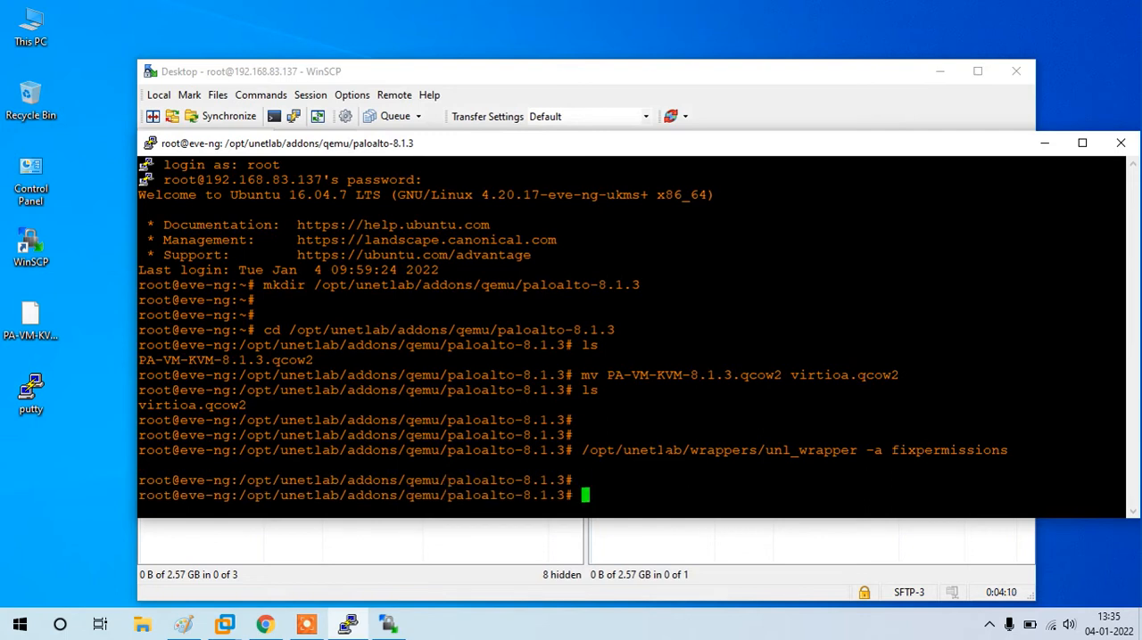
Step: Switch to EVE-NG in Chrome, close the open lab, and create a new lab named Palo Alto Test
click(264, 623)
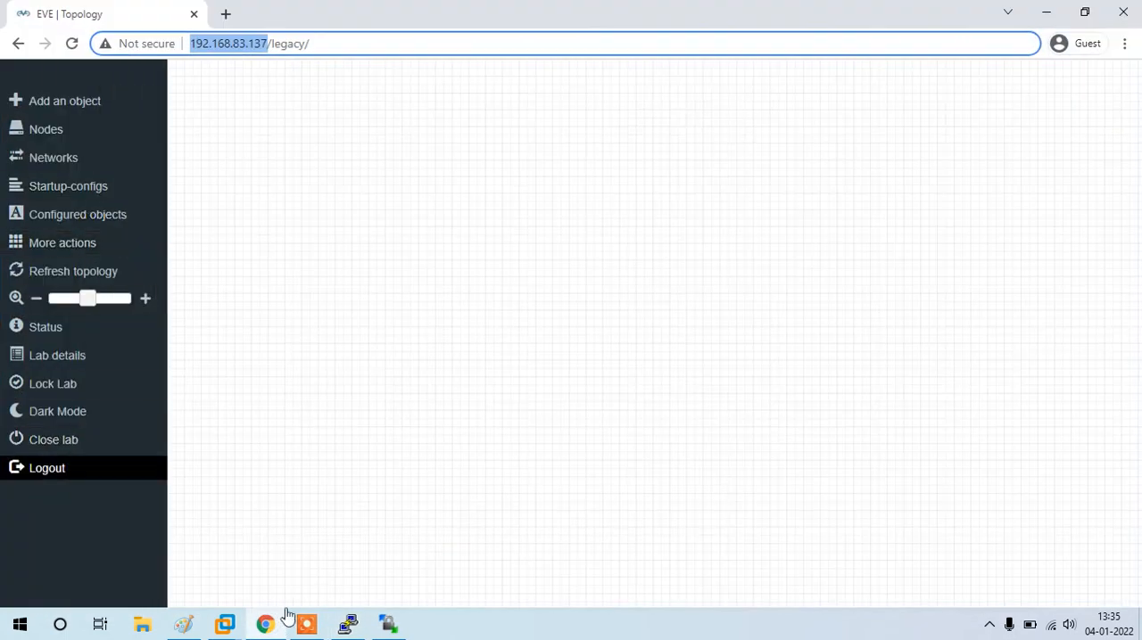
click(53, 439)
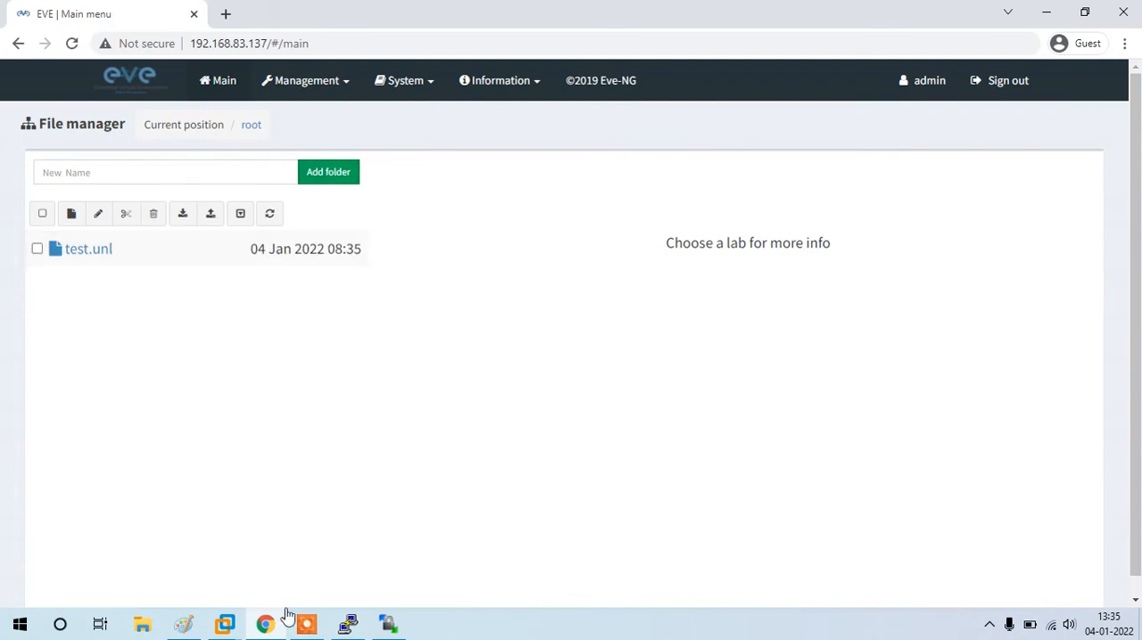
click(71, 213)
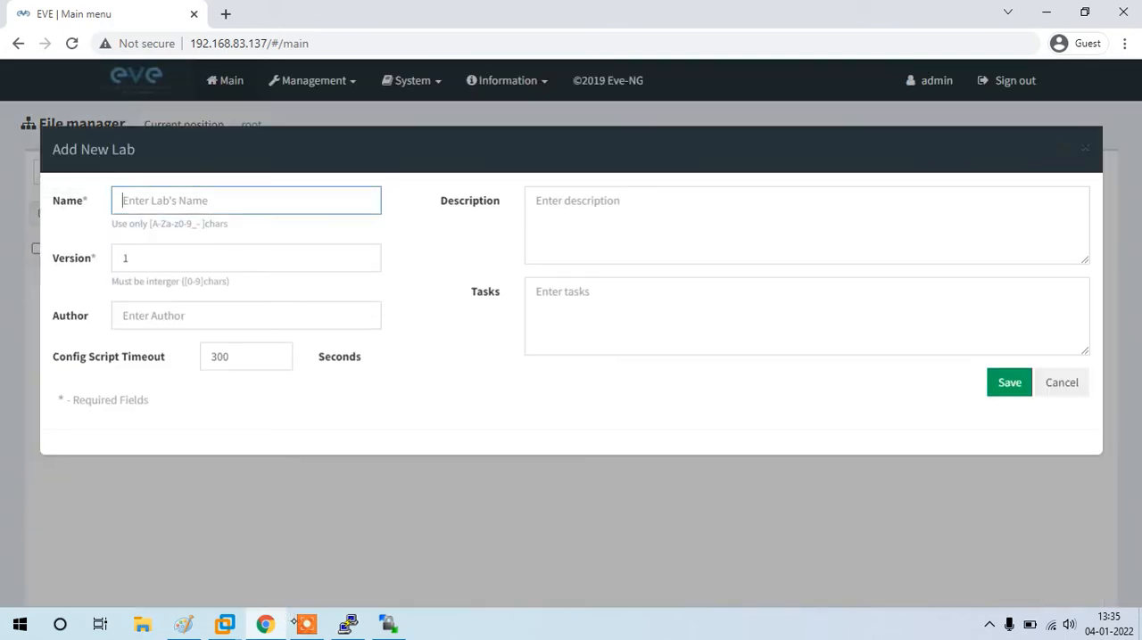
text(Palo Alto Test)
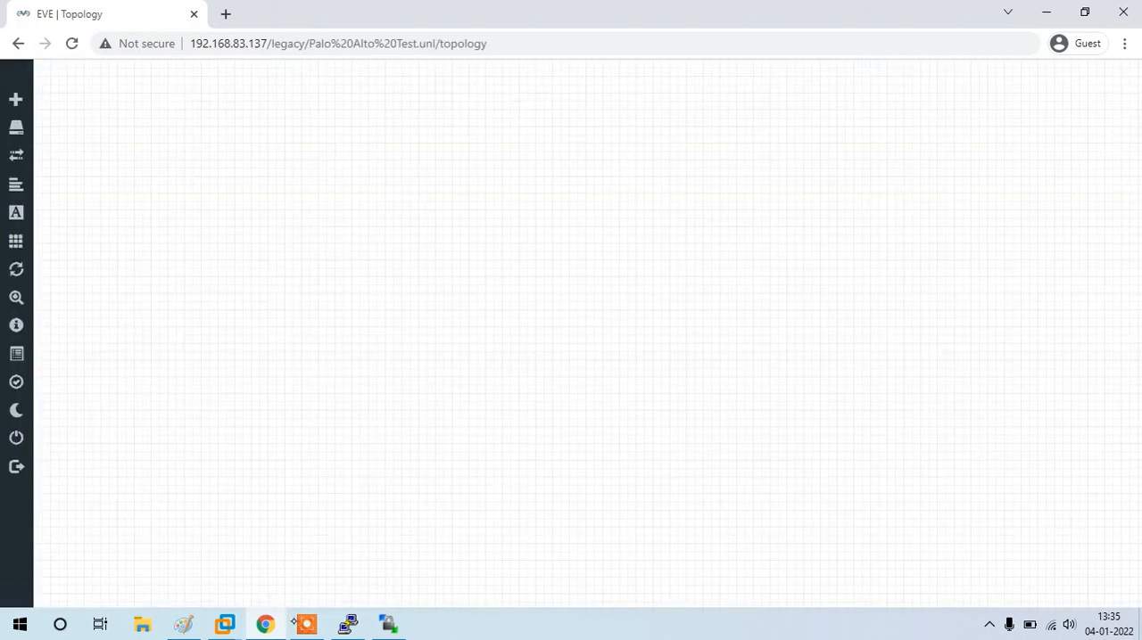
Step: Start a new node on the topology canvas using the Palo Alto template
right_click(535, 254)
click(581, 275)
text(palo)
key(BackSpace)
text(lo)
click(428, 250)
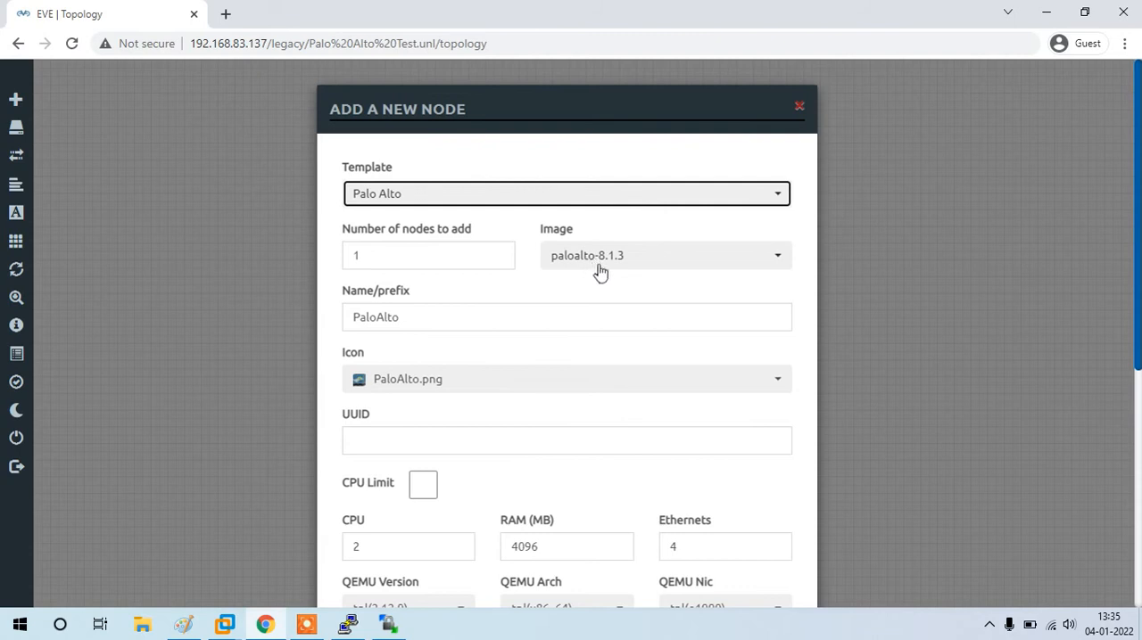
Step: Set the new node's console to telnet and save the node to the topology
scroll(575, 294, down, 2)
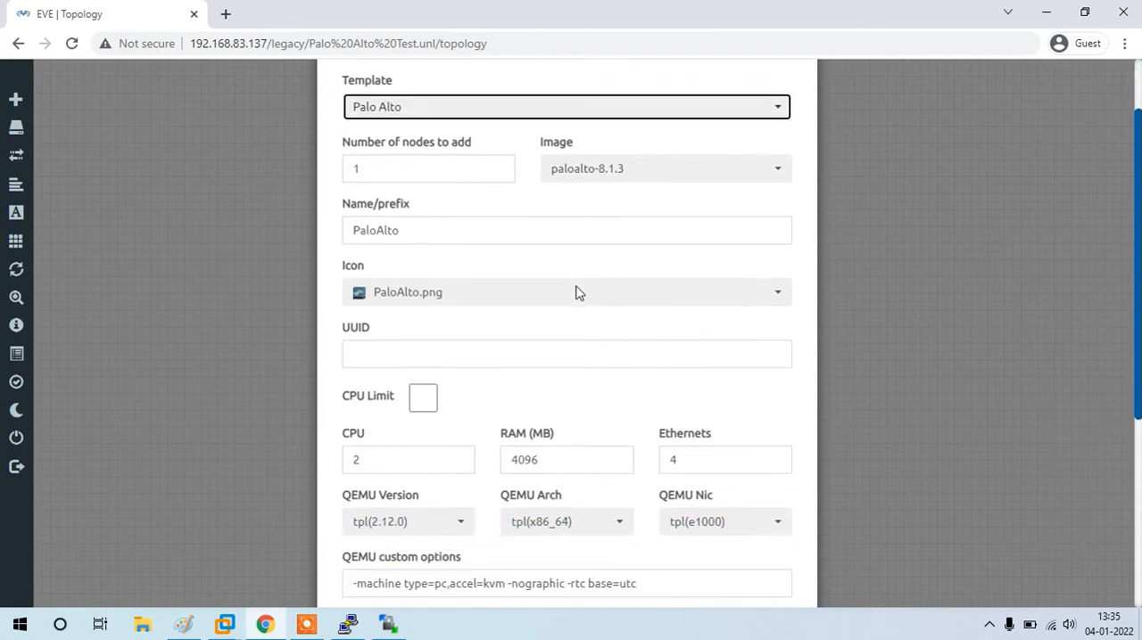
scroll(575, 293, down, 1)
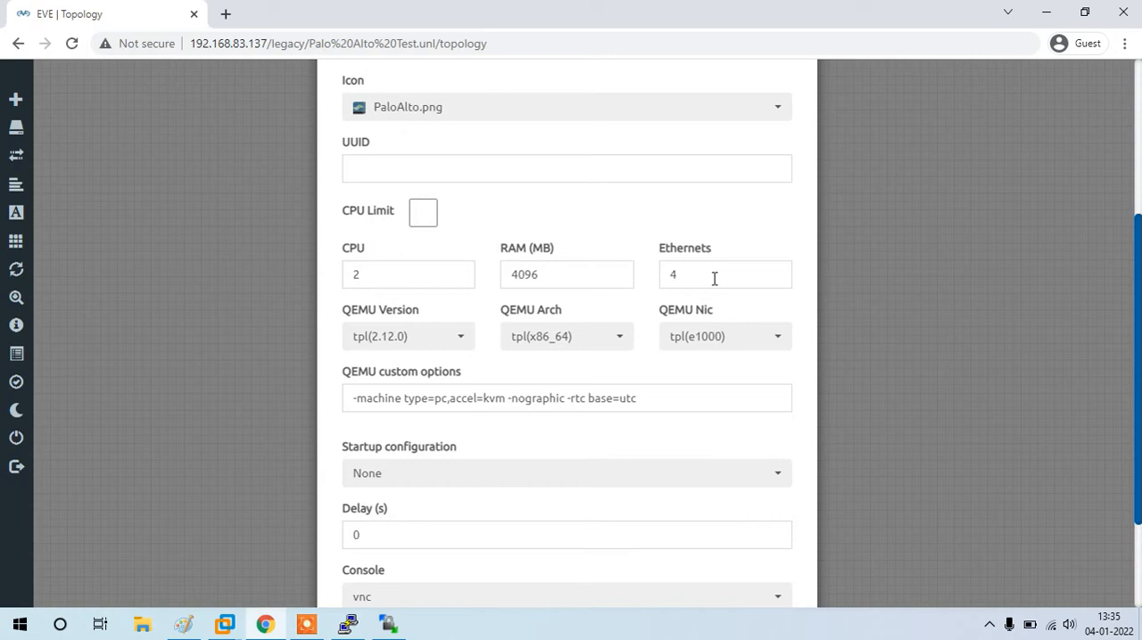
scroll(683, 285, down, 2)
click(408, 462)
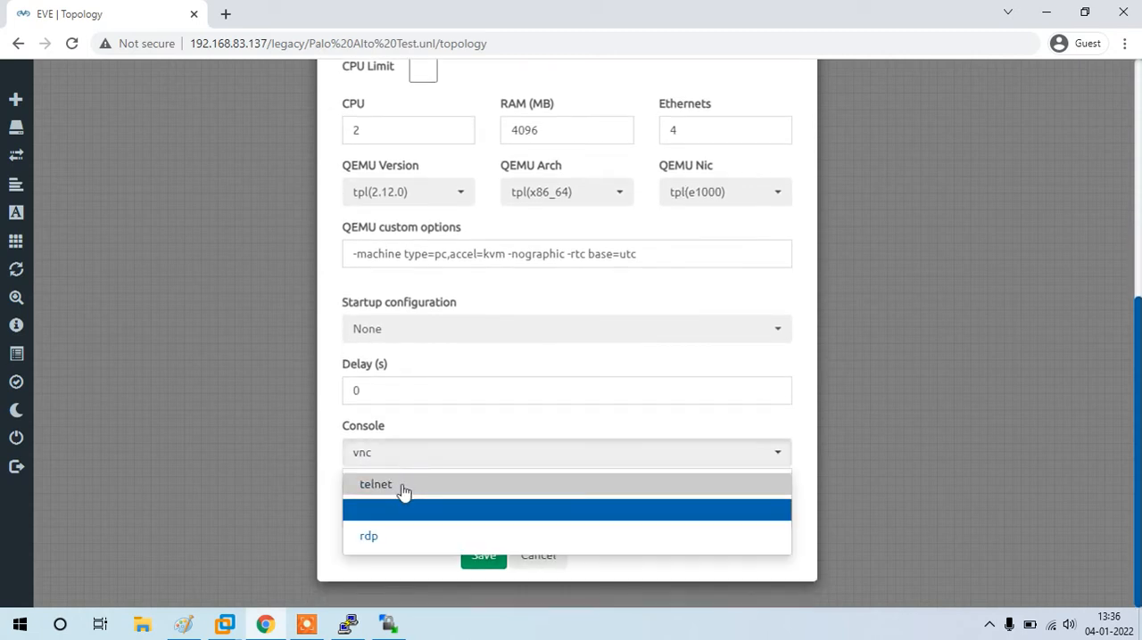
click(403, 491)
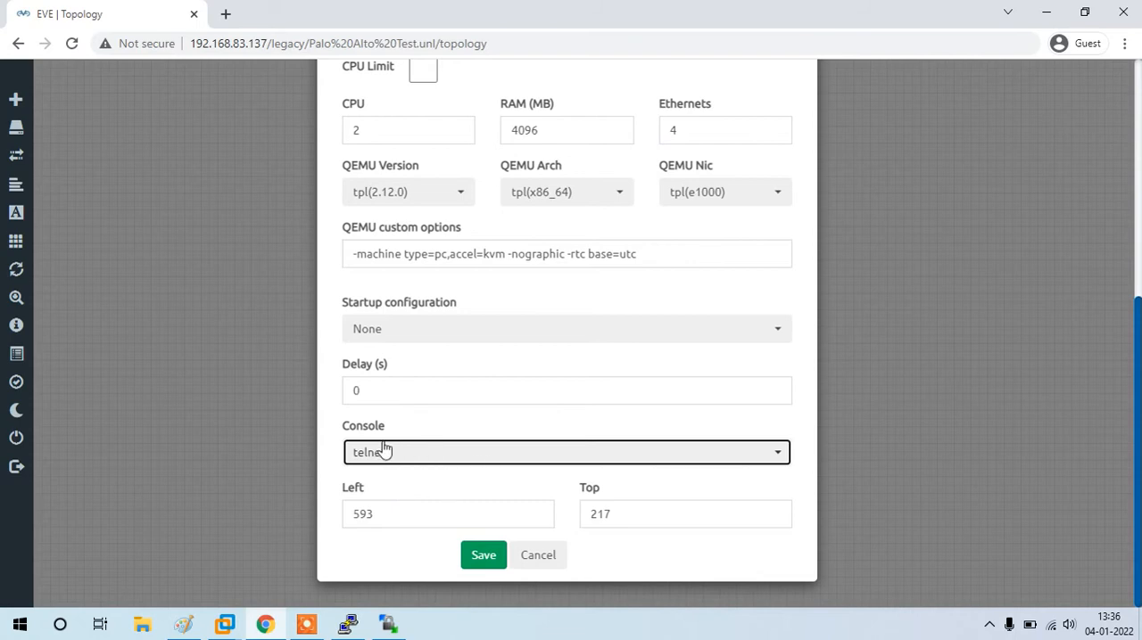
scroll(475, 494, up, 5)
scroll(475, 494, down, 5)
click(493, 557)
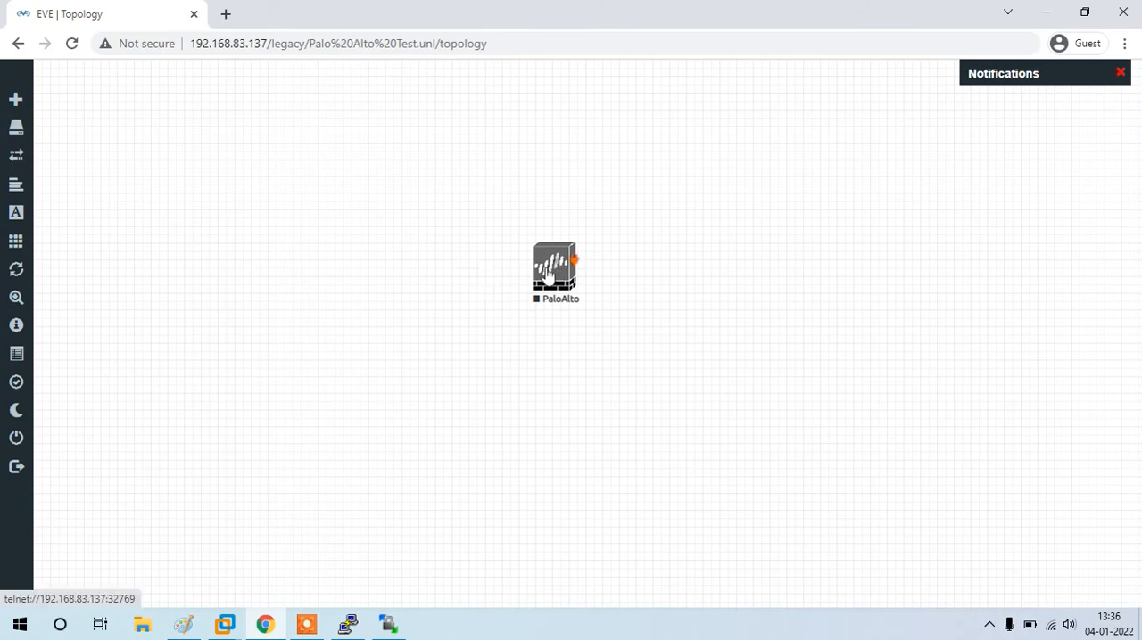
Step: Add a network of type Management(Cloud0) named Mgmt beside the PaloAlto node
right_click(280, 276)
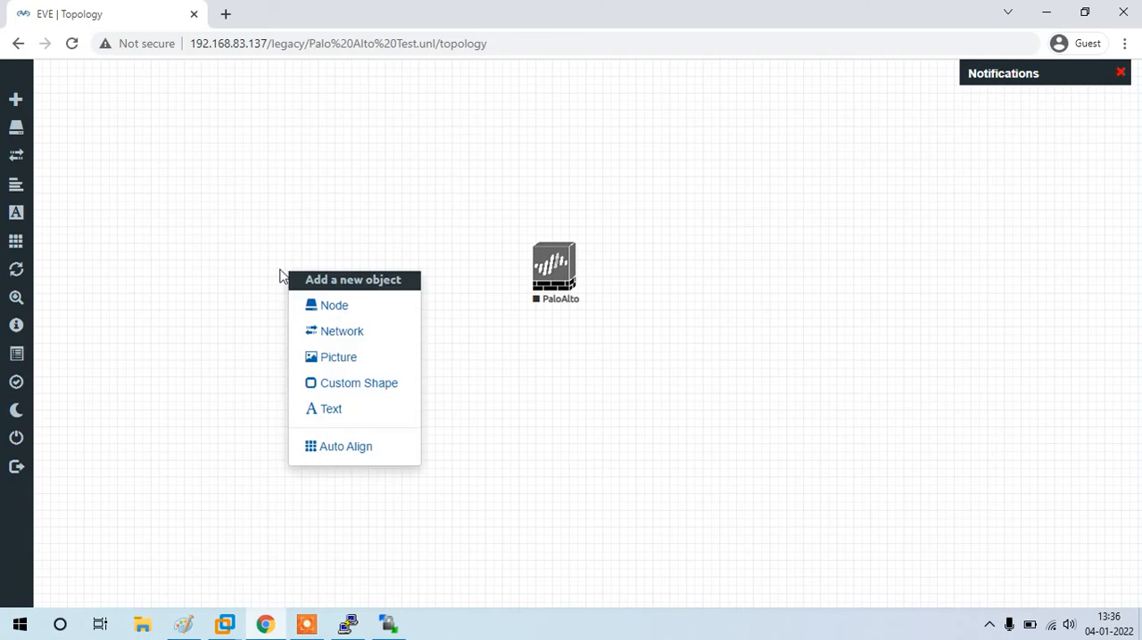
click(342, 333)
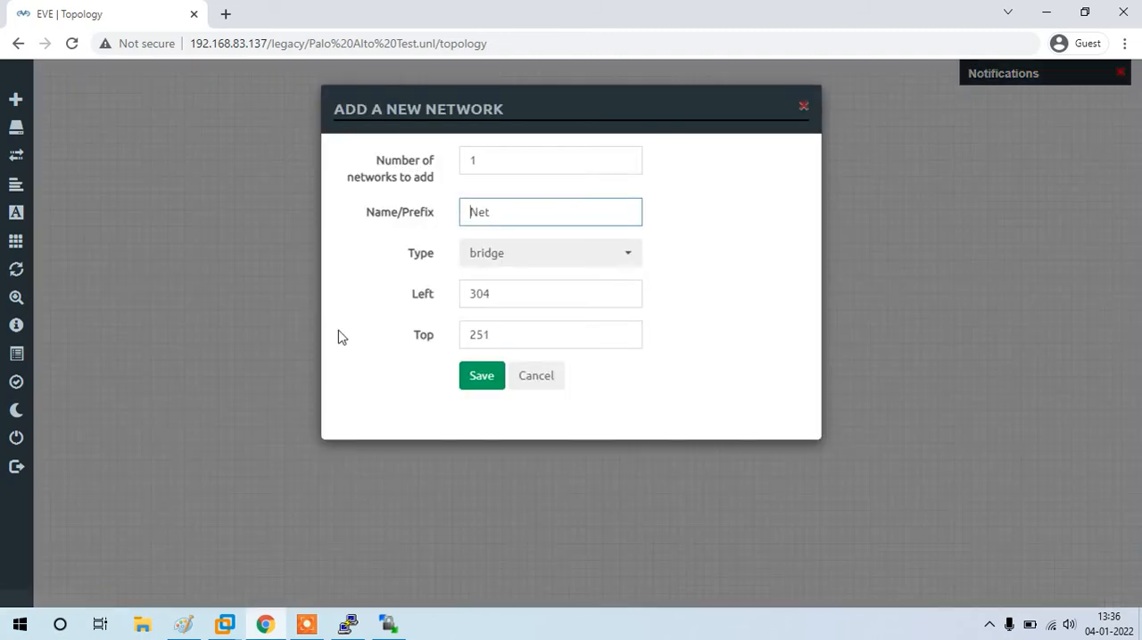
click(544, 254)
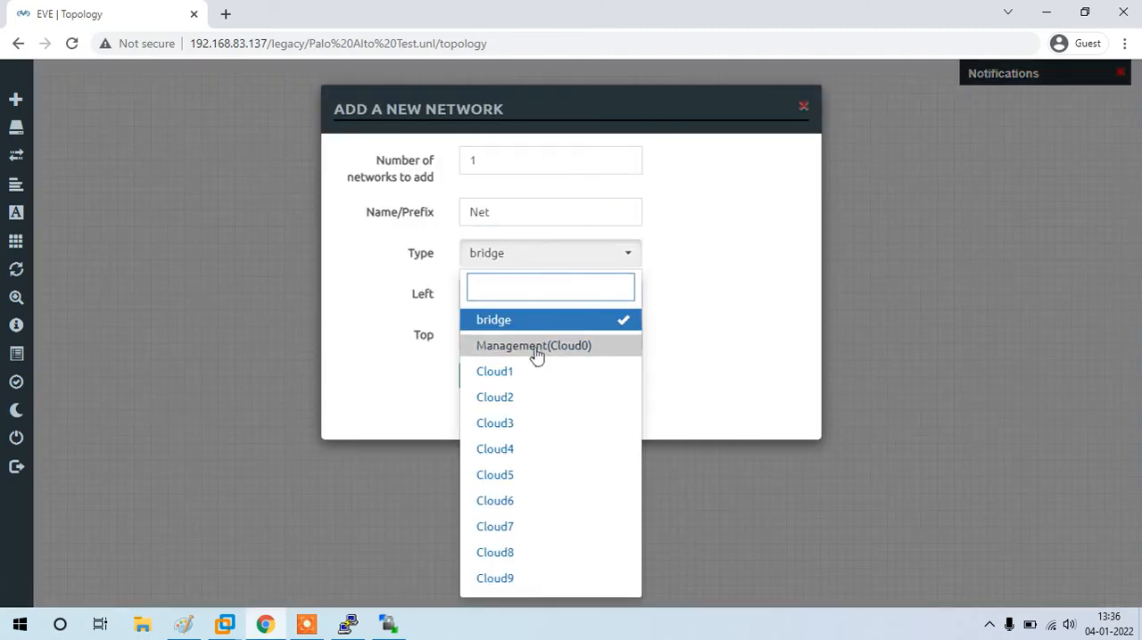
click(538, 349)
click(525, 222)
double_click(524, 222)
text(Mgmt)
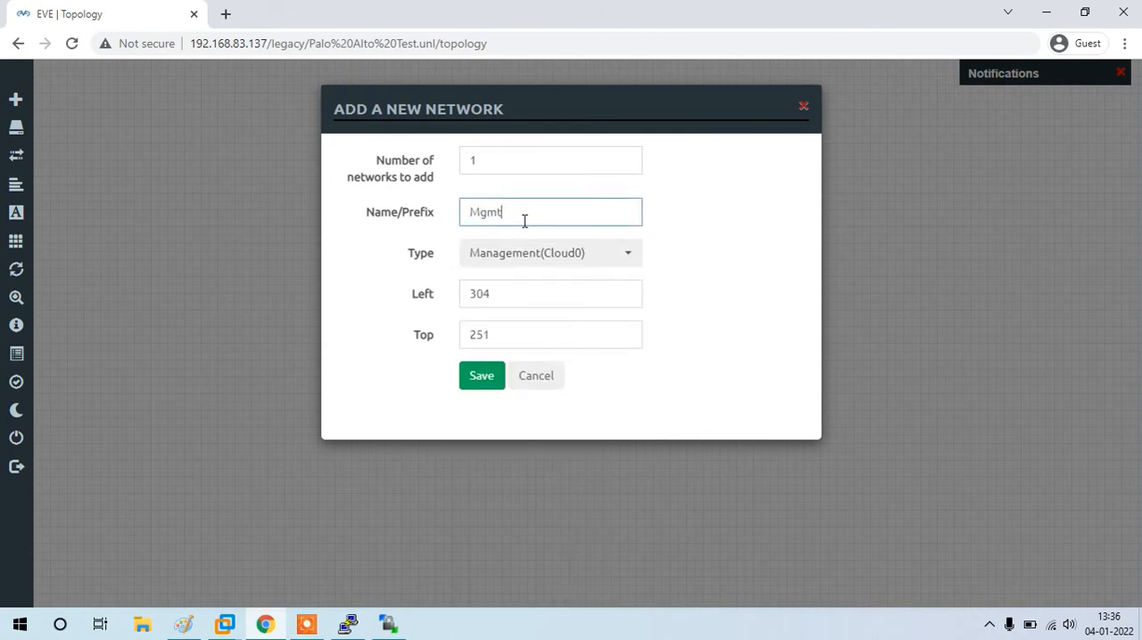
click(484, 379)
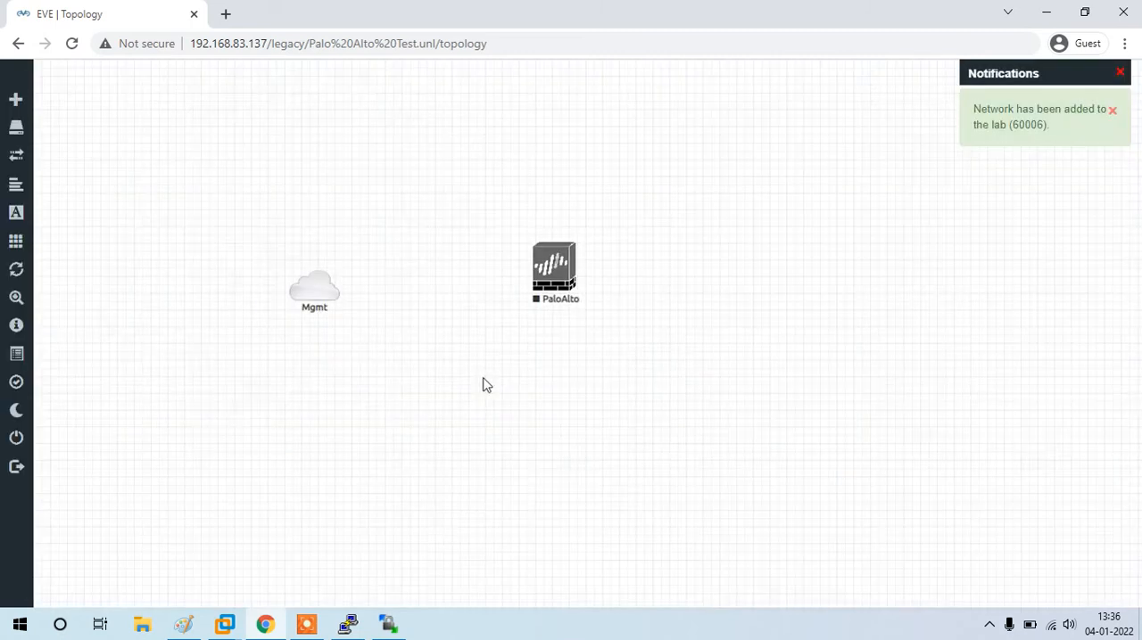
Step: Connect the Mgmt network to the PaloAlto node's mgmt interface and align the cloud with the node
mouse_move(344, 292)
drag(344, 293, 562, 280)
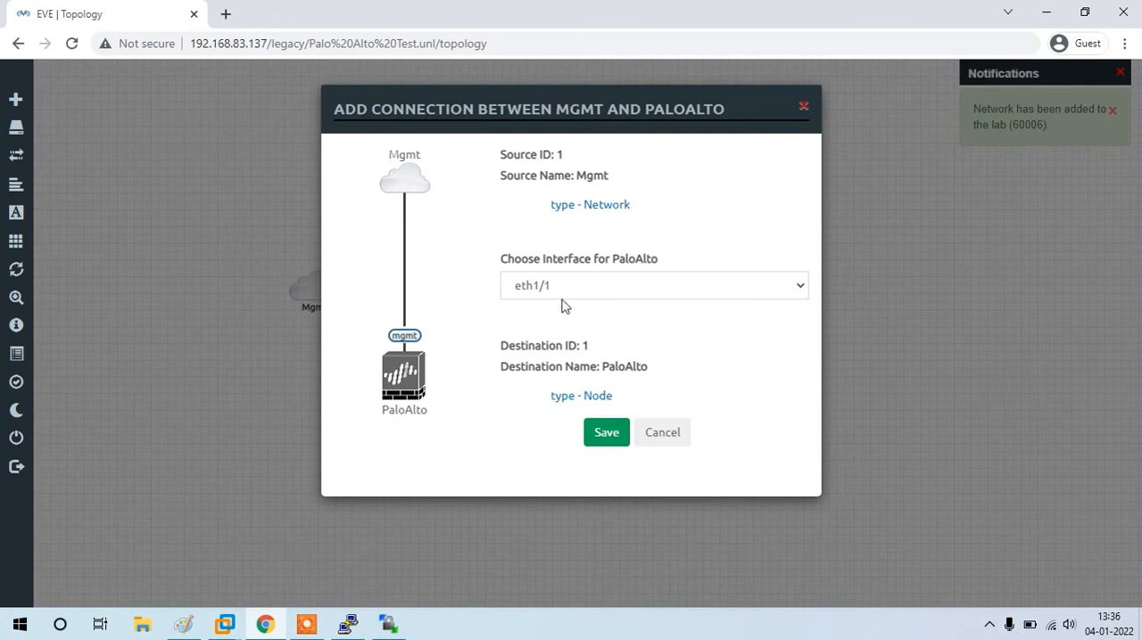
click(567, 296)
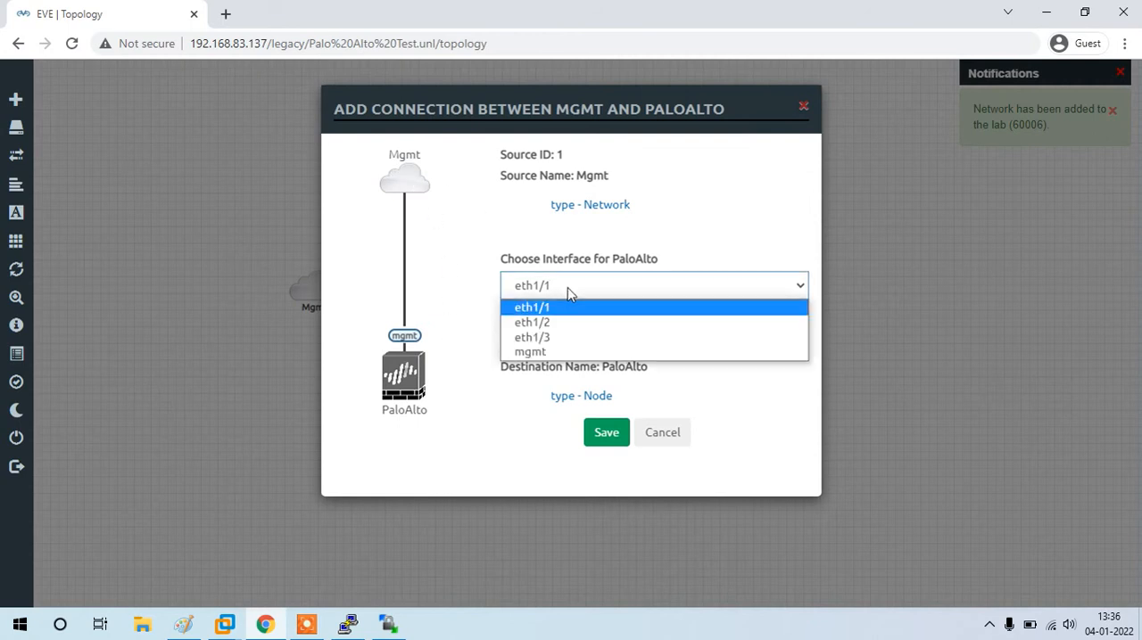
click(556, 354)
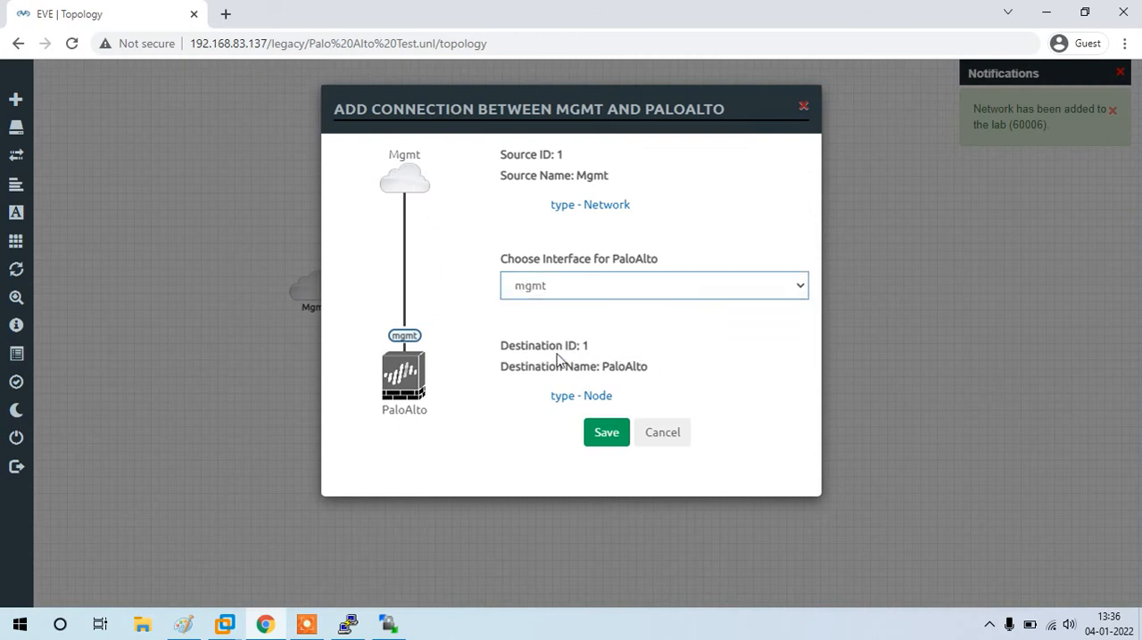
click(606, 433)
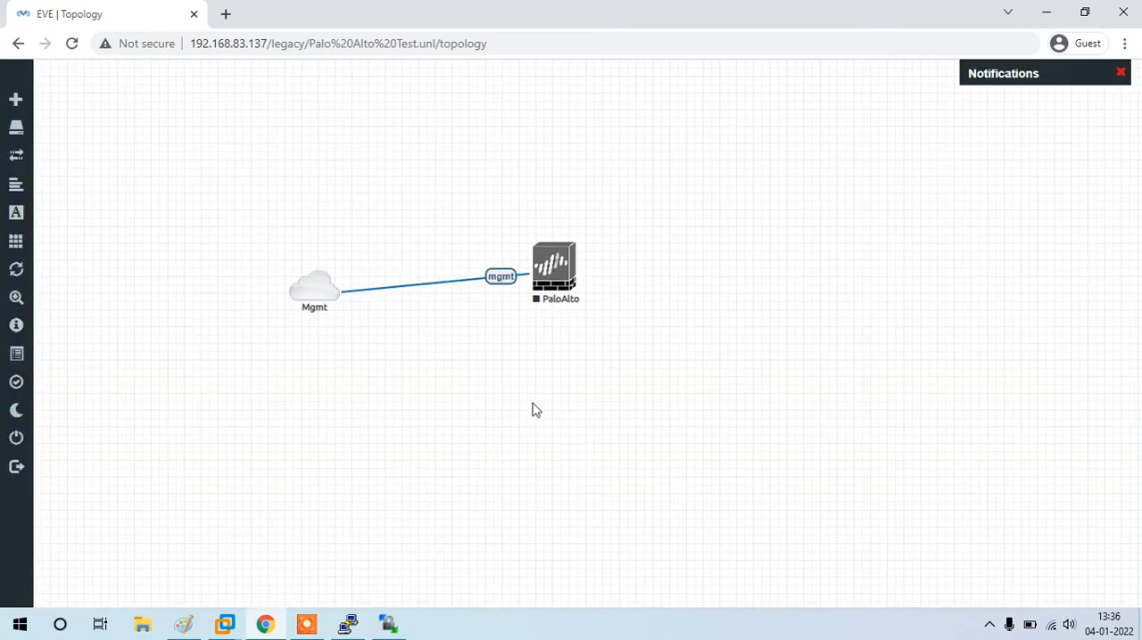
drag(306, 294, 288, 277)
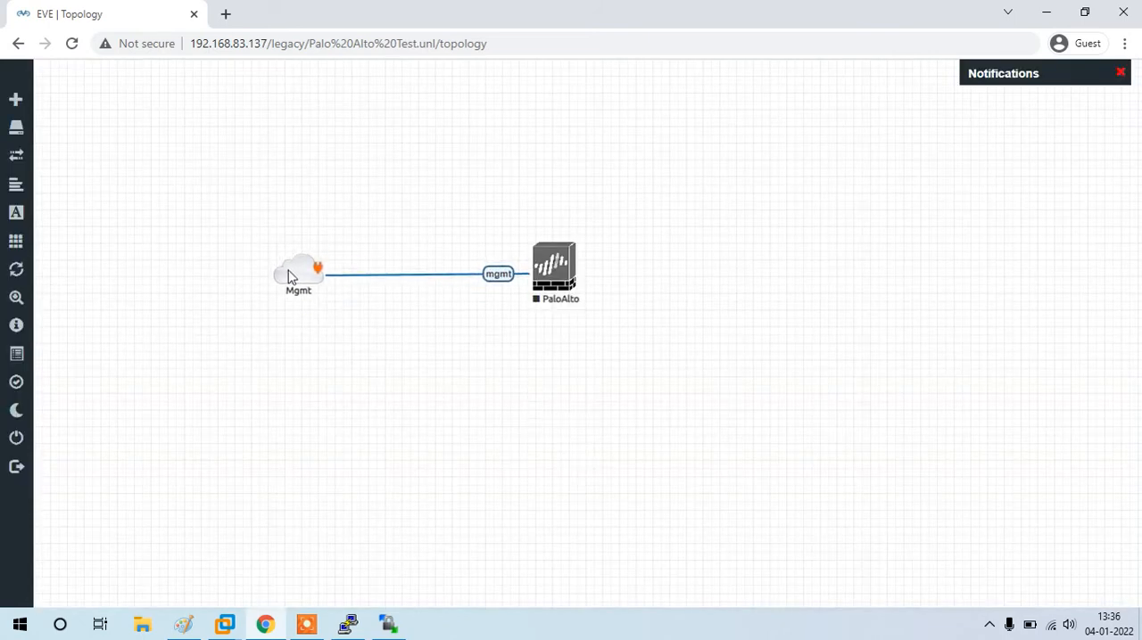
Step: Start the PaloAlto node and open its telnet console in the external client
right_click(561, 271)
click(602, 304)
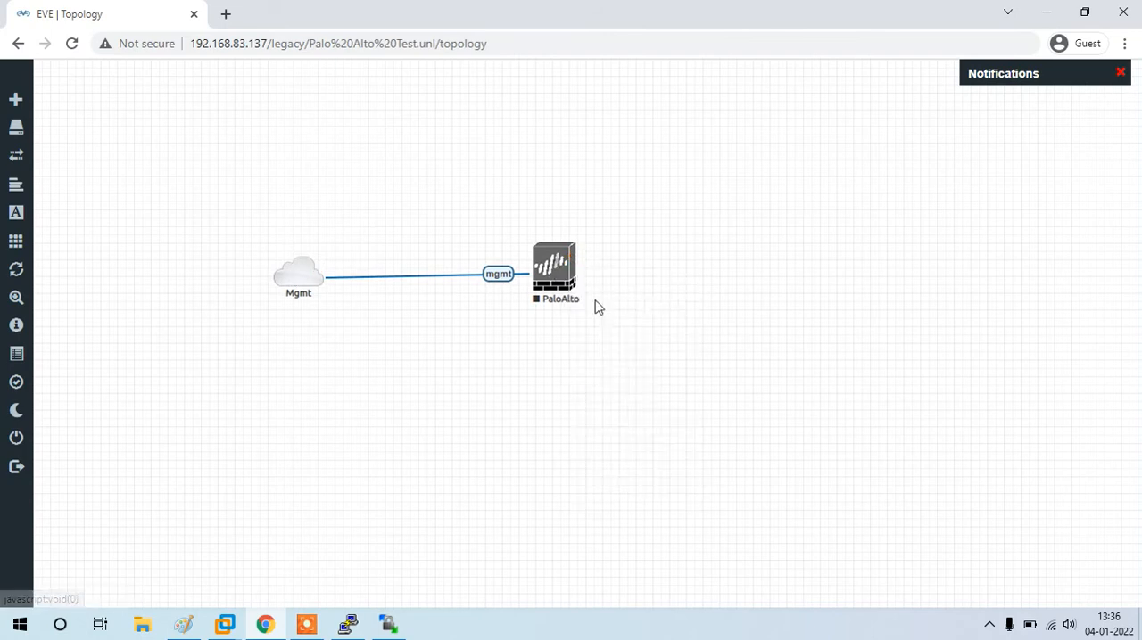
click(556, 272)
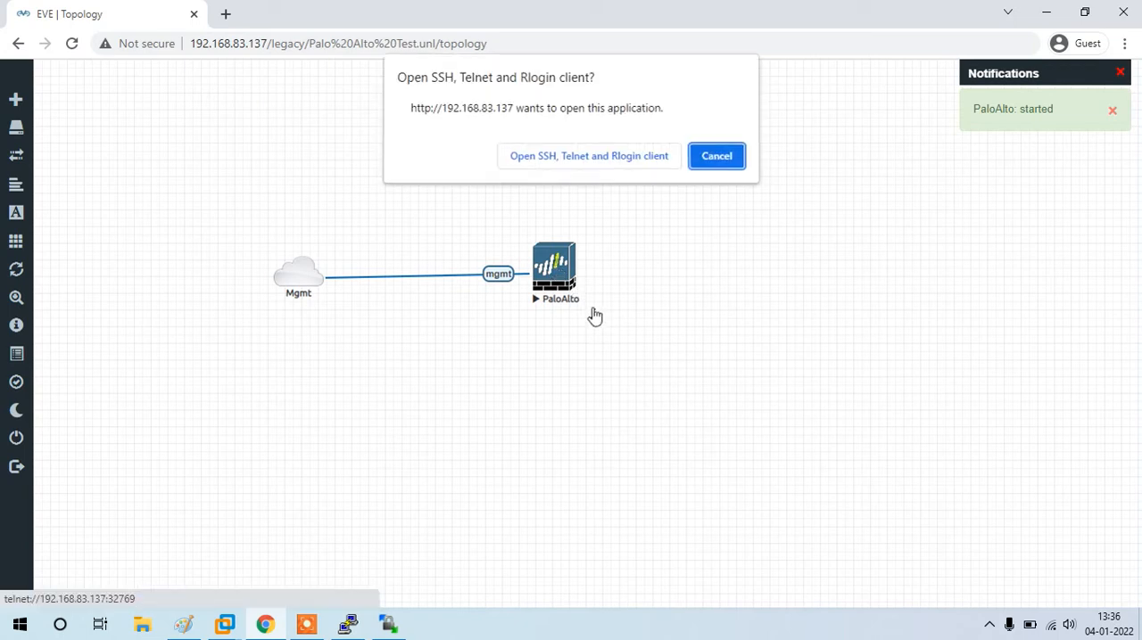
click(610, 164)
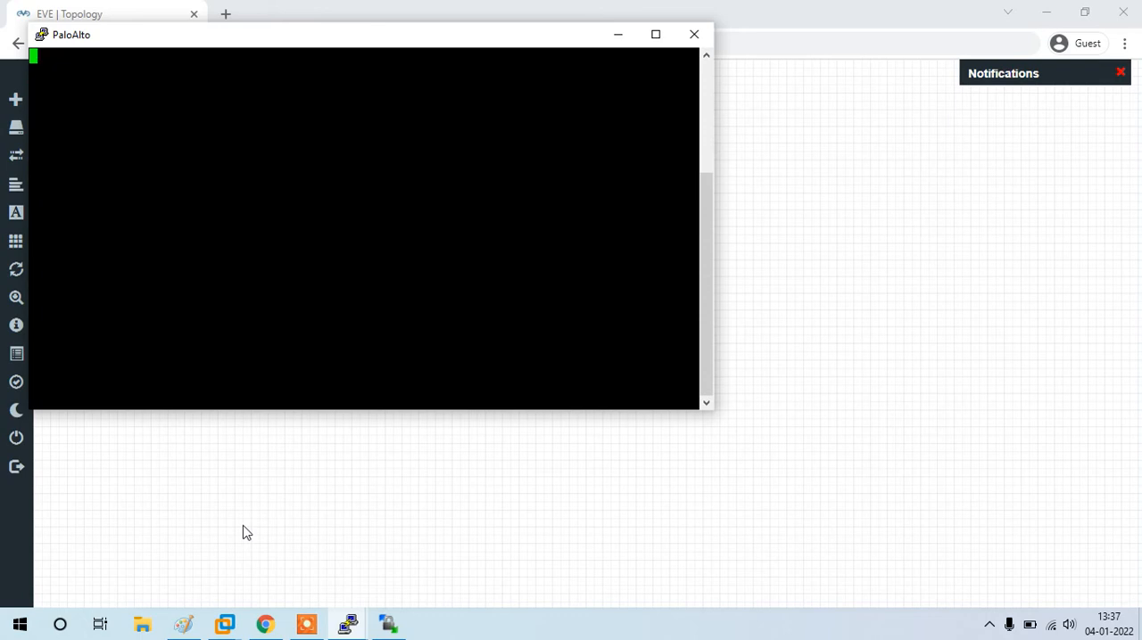
Step: Switch to Paint and handwrite the headings VM and Hardware, with an arrow and 192.168.1.1 under Hardware
click(182, 624)
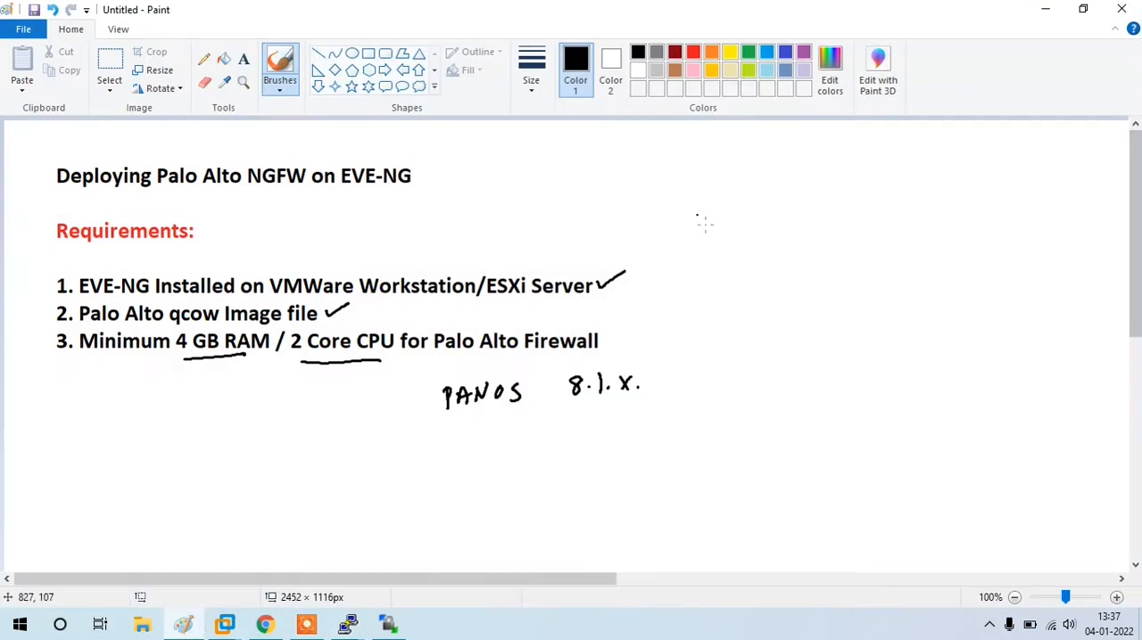
click(368, 52)
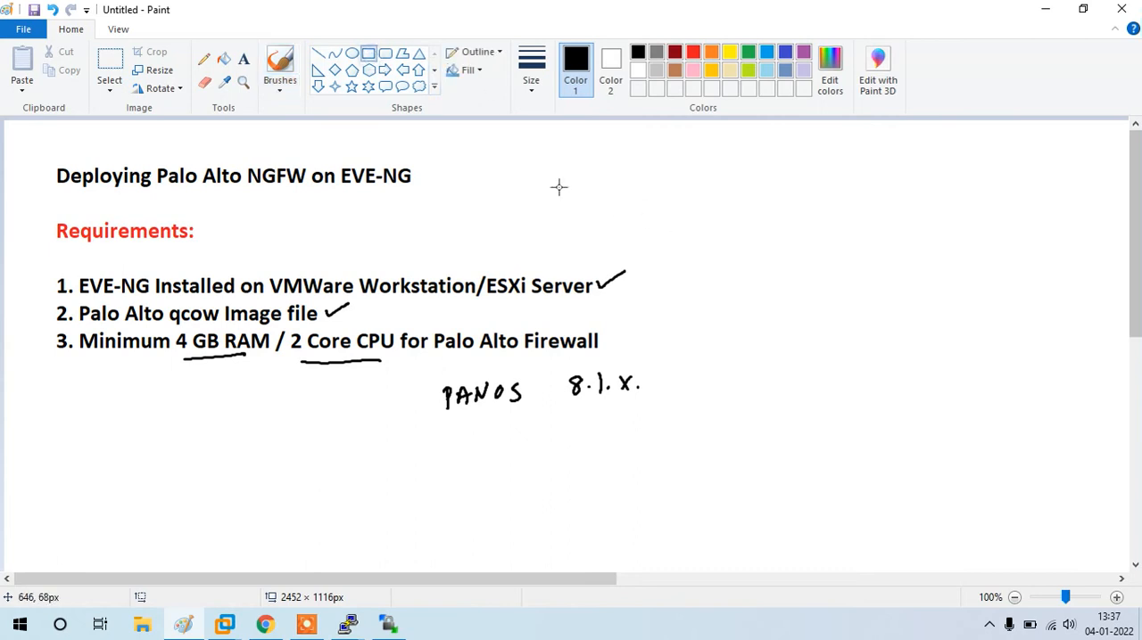
click(280, 67)
drag(748, 244, 779, 258)
drag(904, 235, 901, 248)
drag(900, 244, 912, 249)
drag(922, 240, 925, 247)
mouse_move(927, 239)
mouse_down()
mouse_move(947, 251)
mouse_move(1011, 243)
mouse_up()
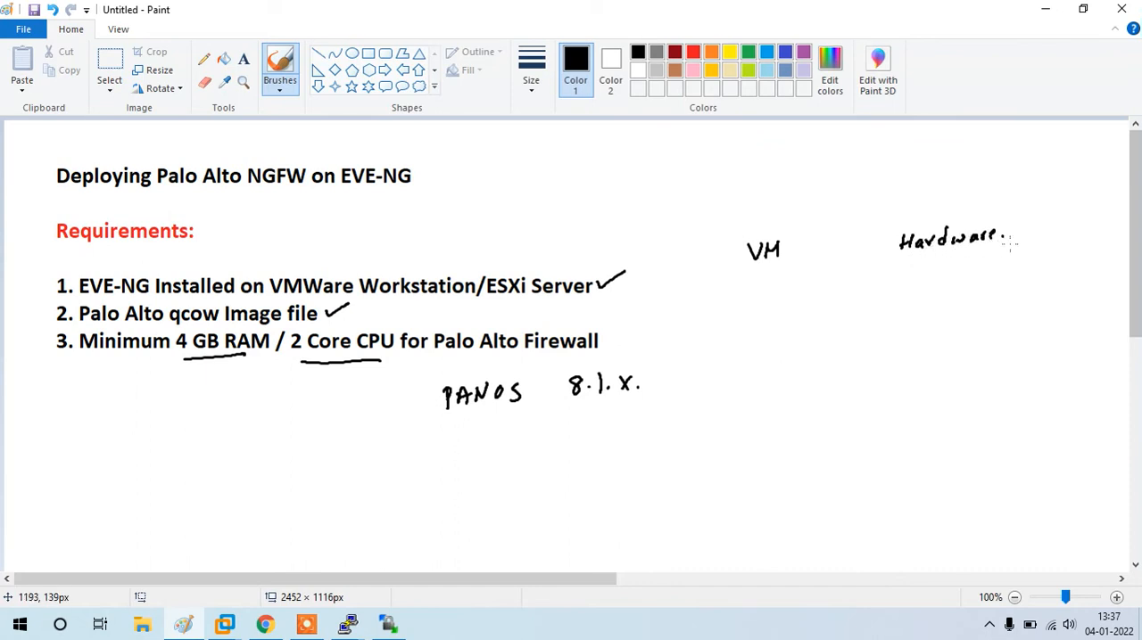
mouse_move(908, 289)
mouse_down()
mouse_move(901, 304)
mouse_move(968, 295)
mouse_move(982, 278)
mouse_move(998, 287)
mouse_up()
click(928, 300)
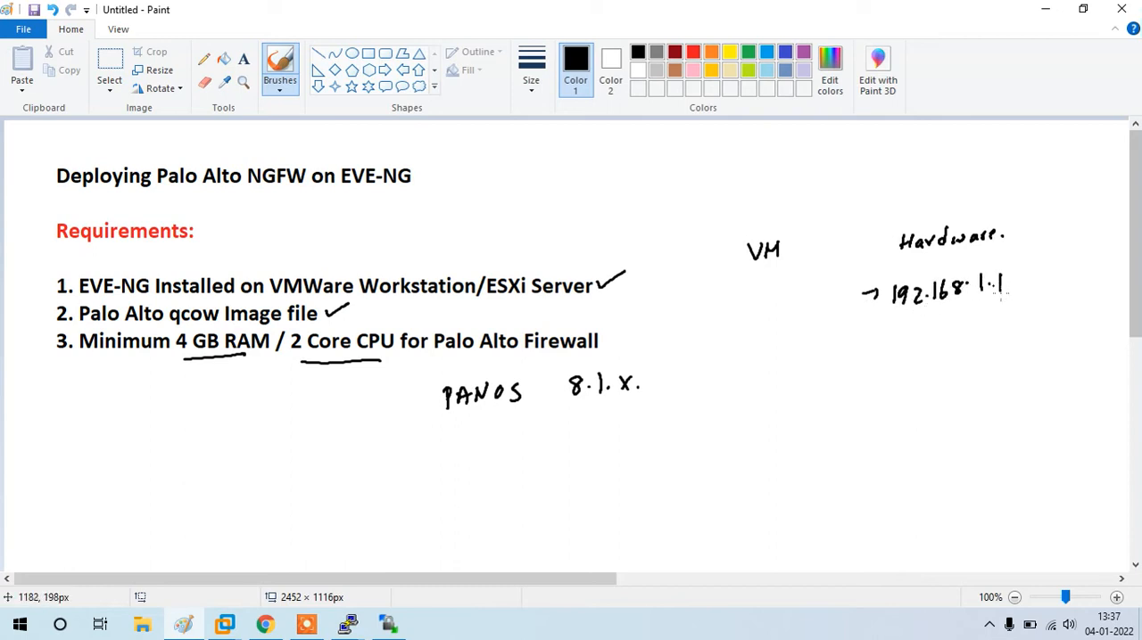
Step: Draw a slanted line and an X under the VM heading, and handwrite DHCP with an arrow below
mouse_move(754, 277)
mouse_down()
mouse_move(744, 305)
mouse_move(764, 322)
mouse_move(747, 322)
mouse_move(725, 355)
mouse_move(758, 358)
mouse_up()
drag(759, 349, 790, 354)
drag(796, 338, 796, 353)
drag(800, 338, 802, 346)
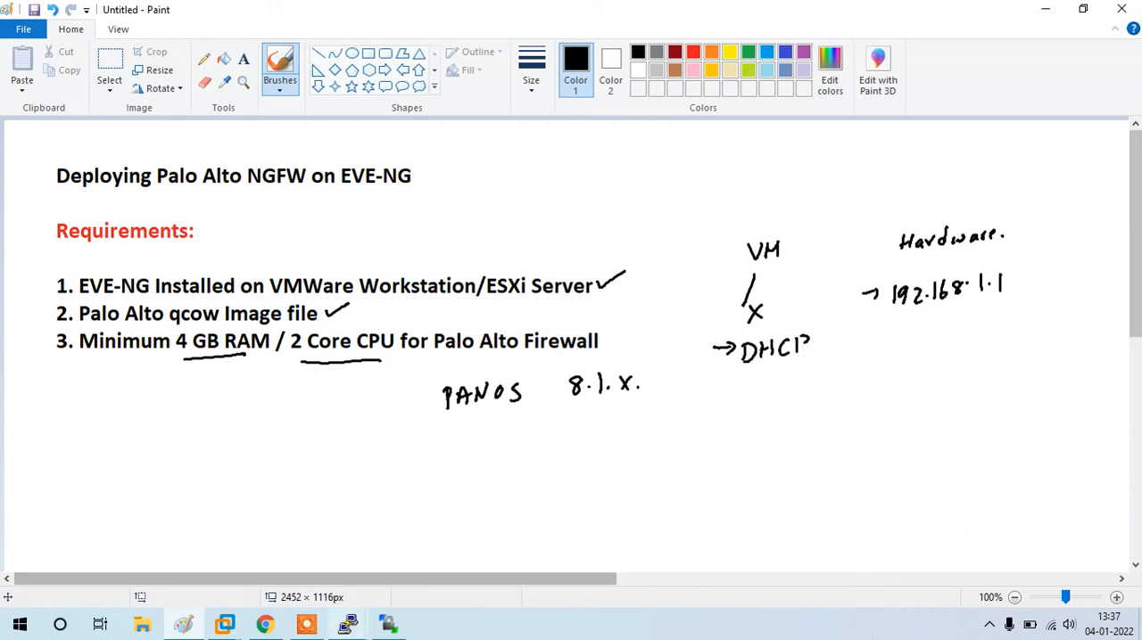
click(306, 624)
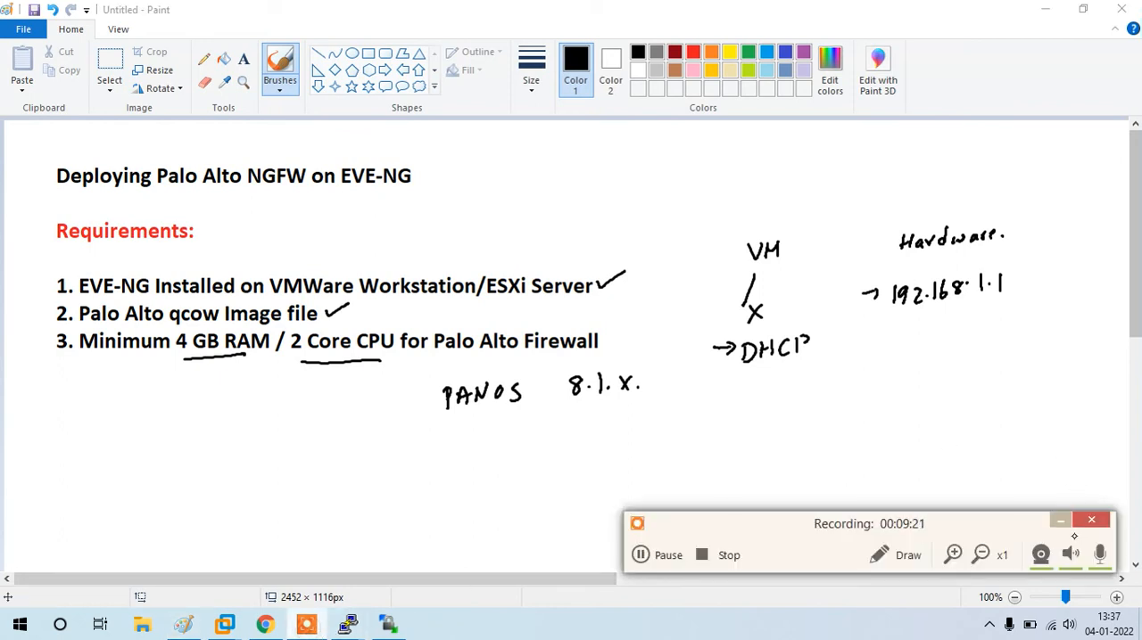
click(1059, 520)
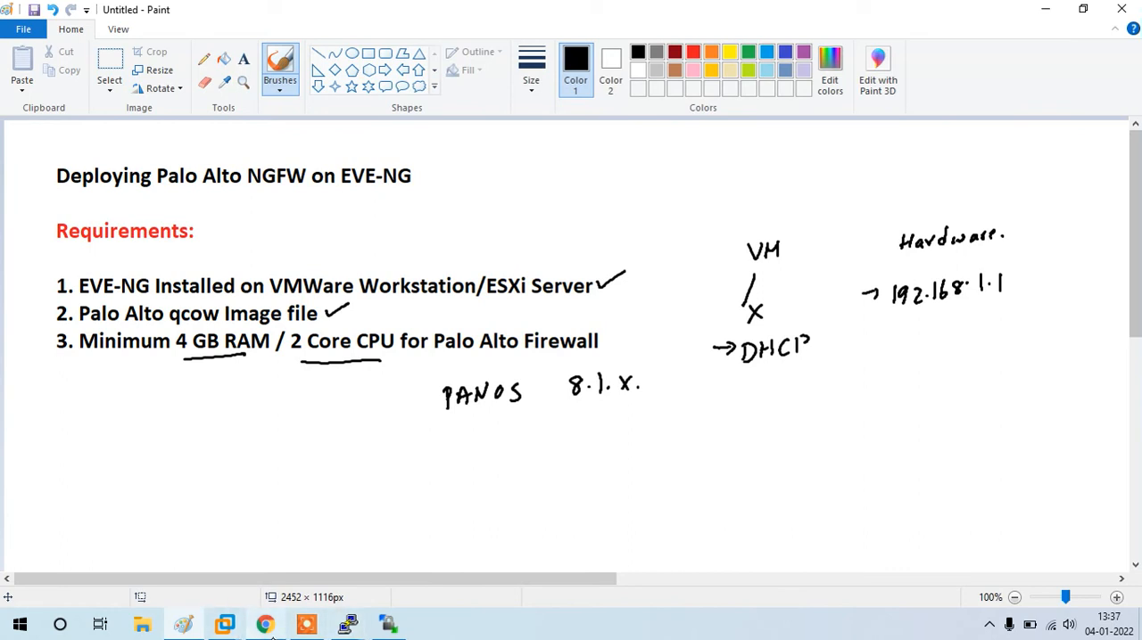
click(267, 626)
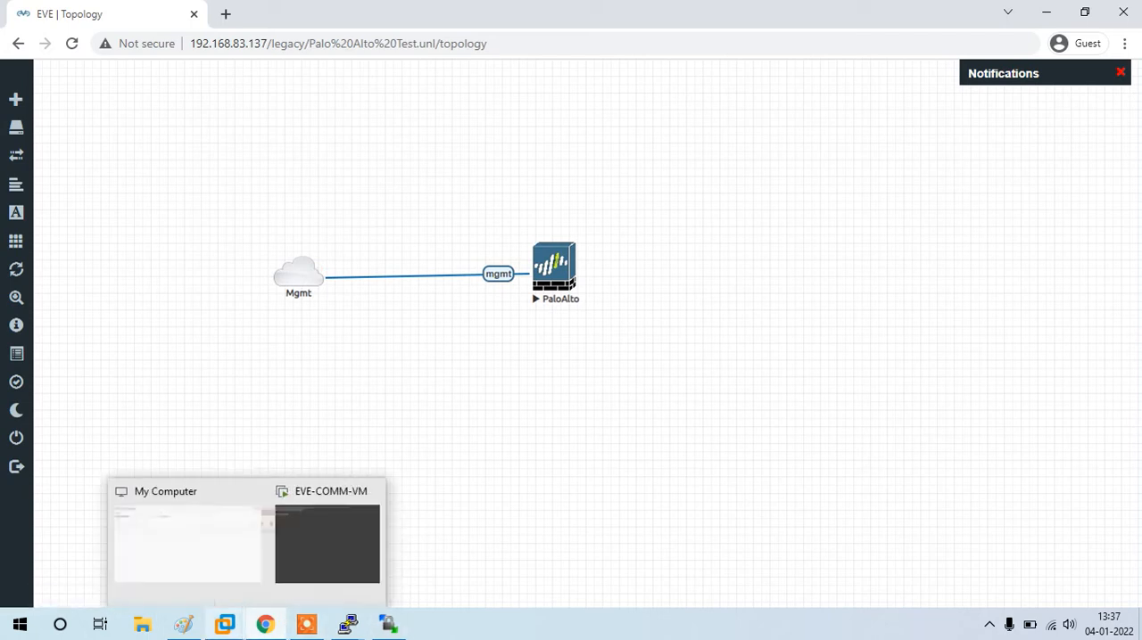
click(183, 626)
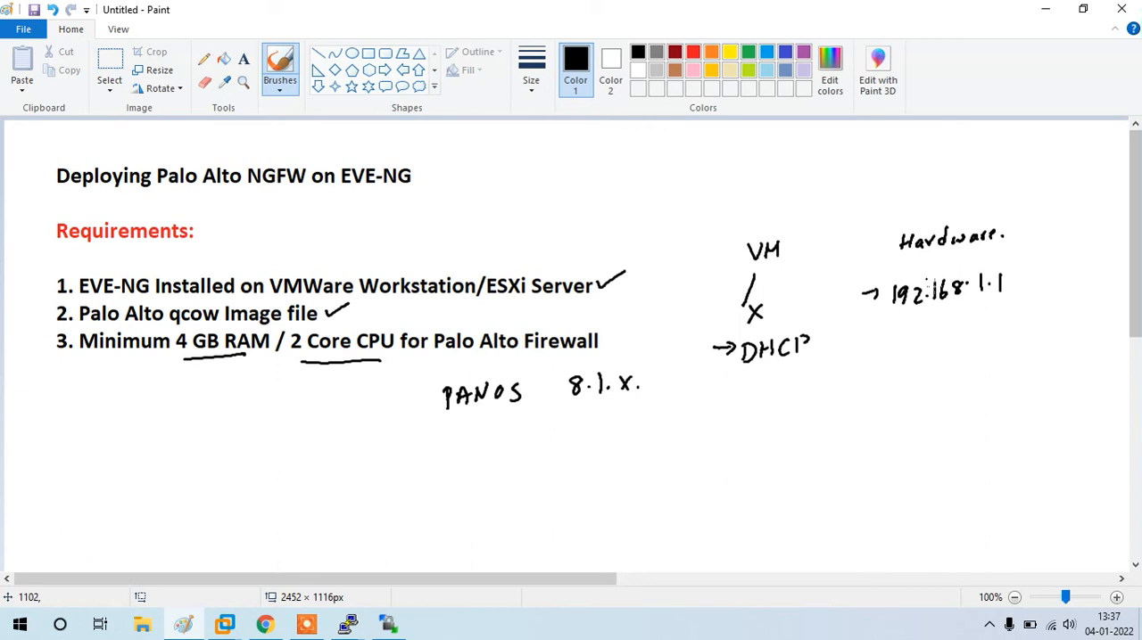
Step: Sketch a circled MGMT label linked to a square box, with DHCP and a forward arrow above the link
drag(912, 398, 917, 435)
drag(760, 425, 800, 424)
mouse_move(799, 403)
mouse_down()
mouse_move(728, 430)
mouse_move(785, 402)
mouse_move(912, 407)
mouse_up()
mouse_move(772, 376)
mouse_down()
mouse_move(773, 394)
mouse_move(784, 393)
mouse_up()
drag(784, 384, 814, 387)
mouse_move(815, 389)
mouse_down()
mouse_move(814, 371)
mouse_move(816, 382)
mouse_move(893, 386)
mouse_up()
drag(894, 386, 885, 394)
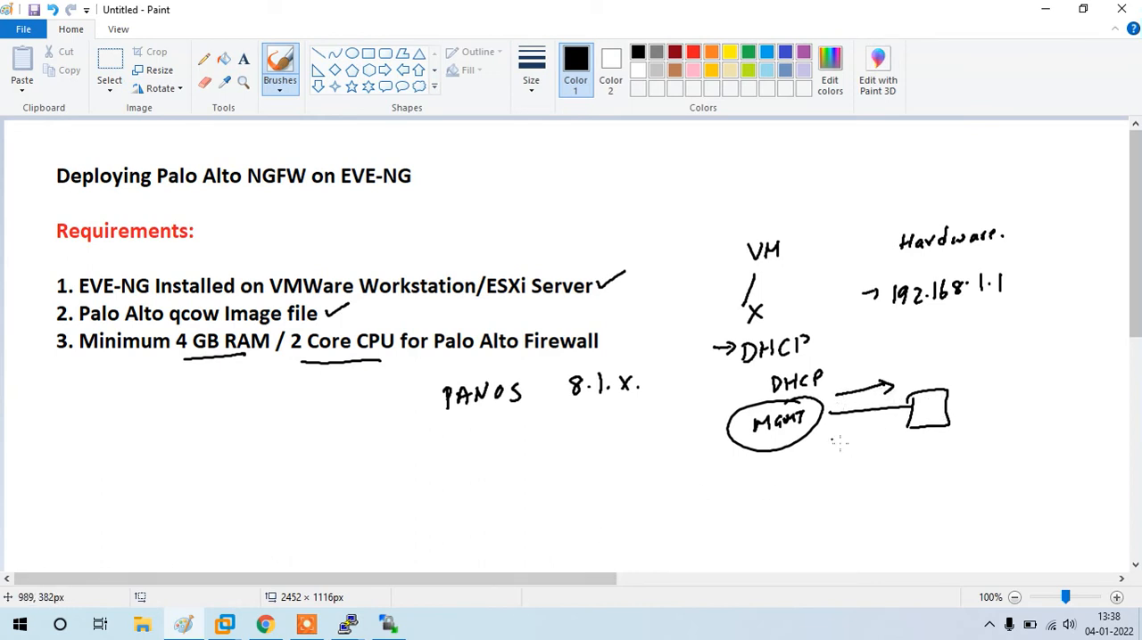
Step: Handwrite the default username and password with arrows below the sketch, and underline and box the 192.168.1.1 and DHCP notes
mouse_move(837, 458)
mouse_down()
mouse_move(850, 466)
mouse_move(878, 446)
mouse_move(914, 455)
mouse_up()
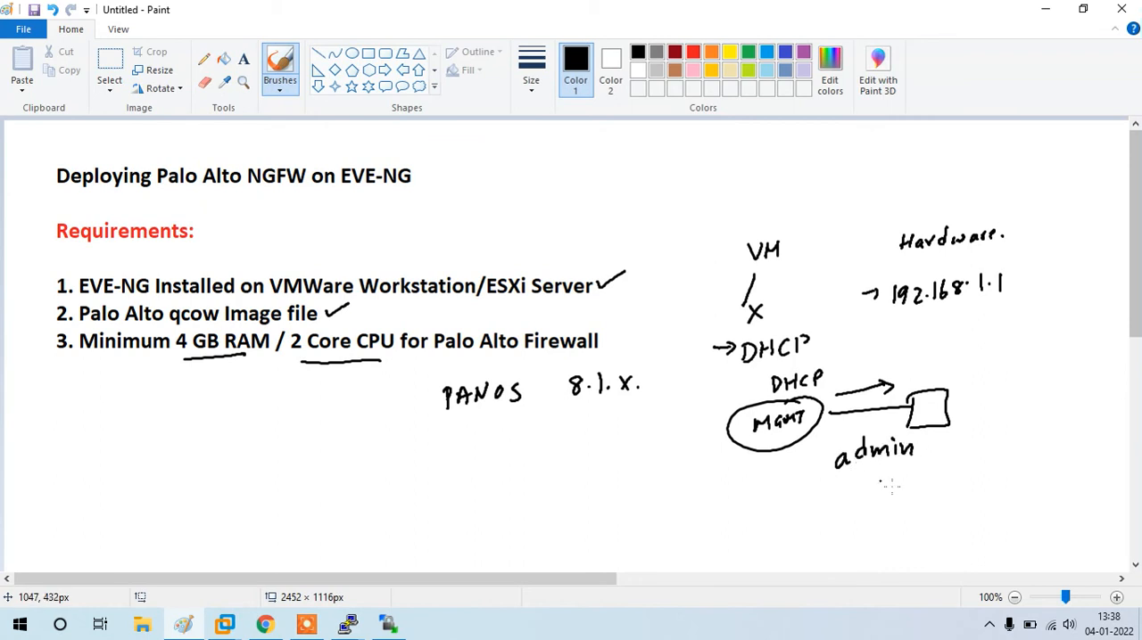
drag(870, 496, 947, 486)
drag(781, 477, 813, 472)
mouse_move(801, 467)
mouse_down()
mouse_move(825, 510)
mouse_move(814, 518)
mouse_up()
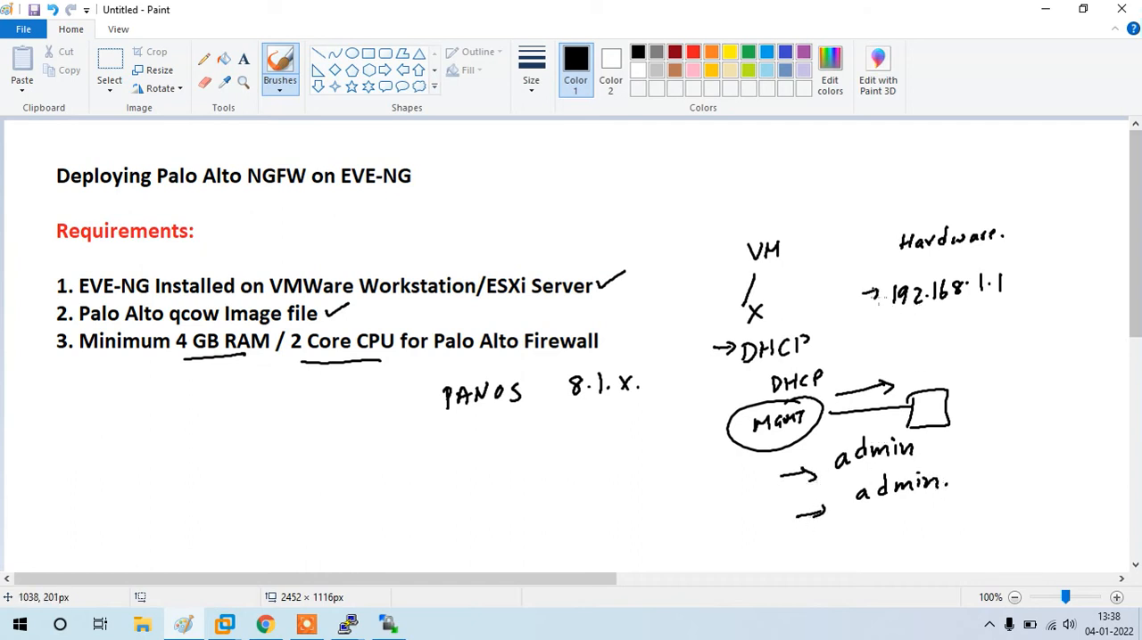
mouse_move(890, 317)
mouse_down()
mouse_move(999, 300)
mouse_move(1015, 271)
mouse_move(923, 269)
mouse_move(889, 291)
mouse_move(901, 325)
mouse_move(925, 326)
mouse_up()
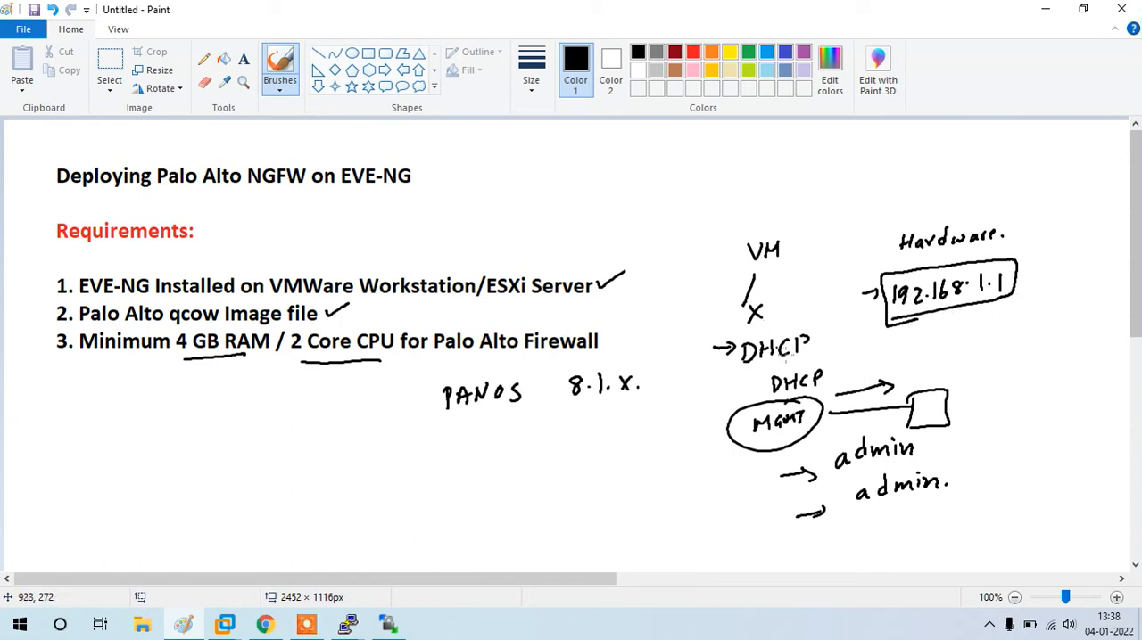
mouse_move(740, 378)
mouse_down()
mouse_move(833, 322)
mouse_move(710, 339)
mouse_move(785, 367)
mouse_up()
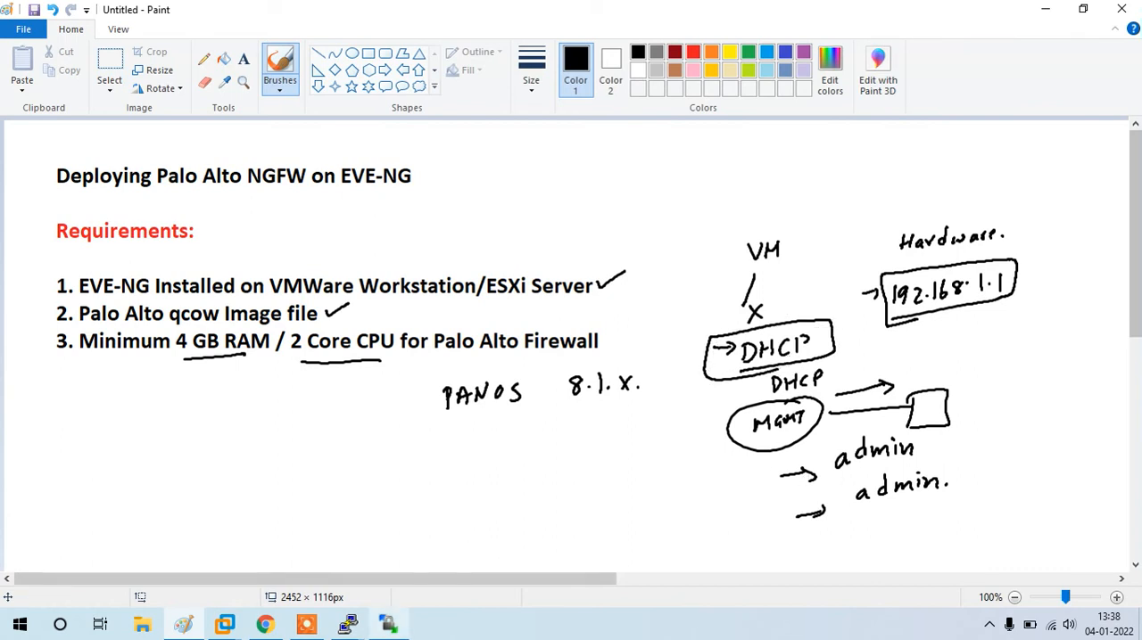
Step: Switch to the PaloAlto console in PuTTY and try to log in as admin with the account password
click(390, 627)
click(389, 627)
click(348, 627)
click(499, 531)
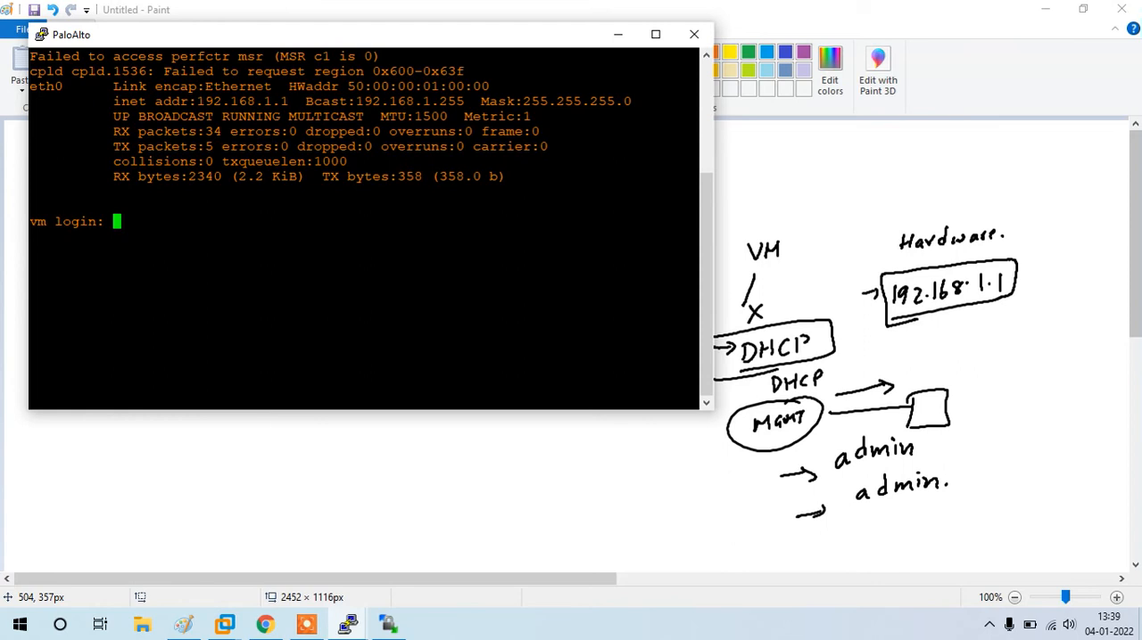
text(admin)
key(Return)
key(Return)
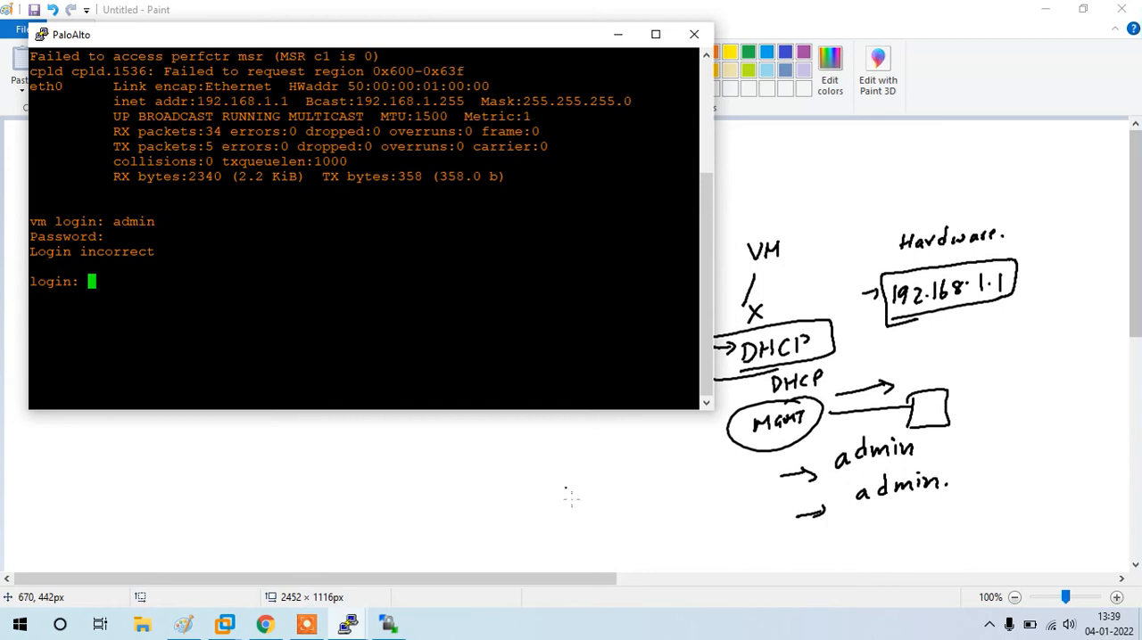
Step: Return to Paint and handwrite "By default" with arrows to "No license." and "No serial." below the PANOS note
click(493, 507)
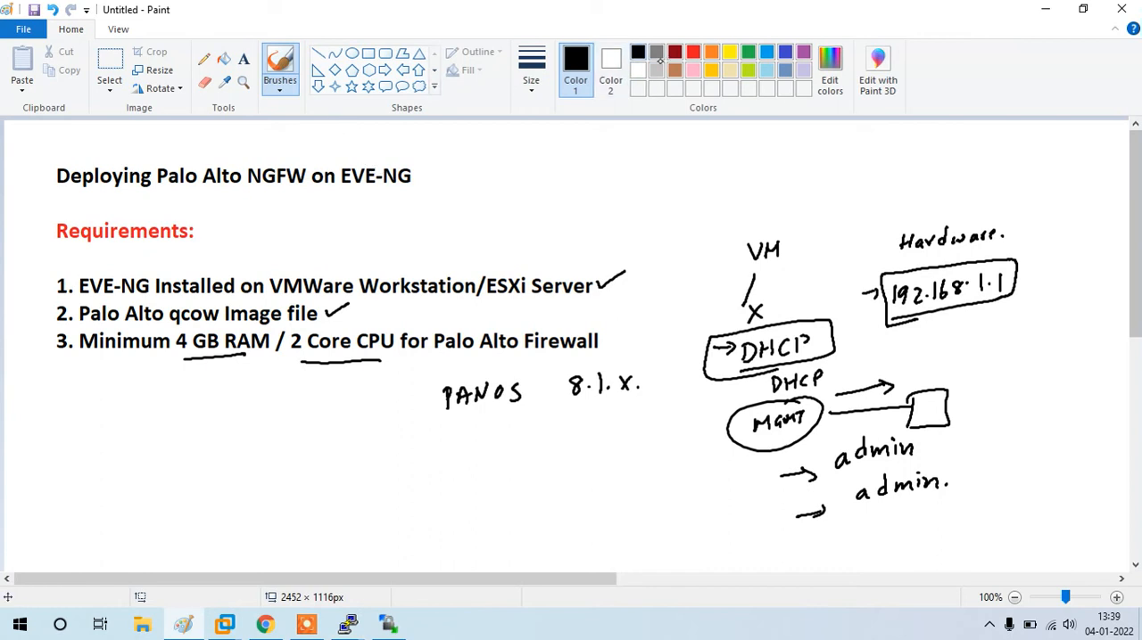
mouse_move(303, 489)
mouse_down()
mouse_move(304, 508)
mouse_move(326, 505)
mouse_move(319, 521)
mouse_up()
mouse_move(352, 472)
mouse_down()
mouse_move(353, 505)
mouse_move(383, 474)
mouse_move(429, 474)
mouse_move(392, 489)
mouse_move(471, 473)
mouse_move(501, 482)
mouse_move(523, 455)
mouse_move(522, 467)
mouse_move(624, 452)
mouse_up()
click(630, 452)
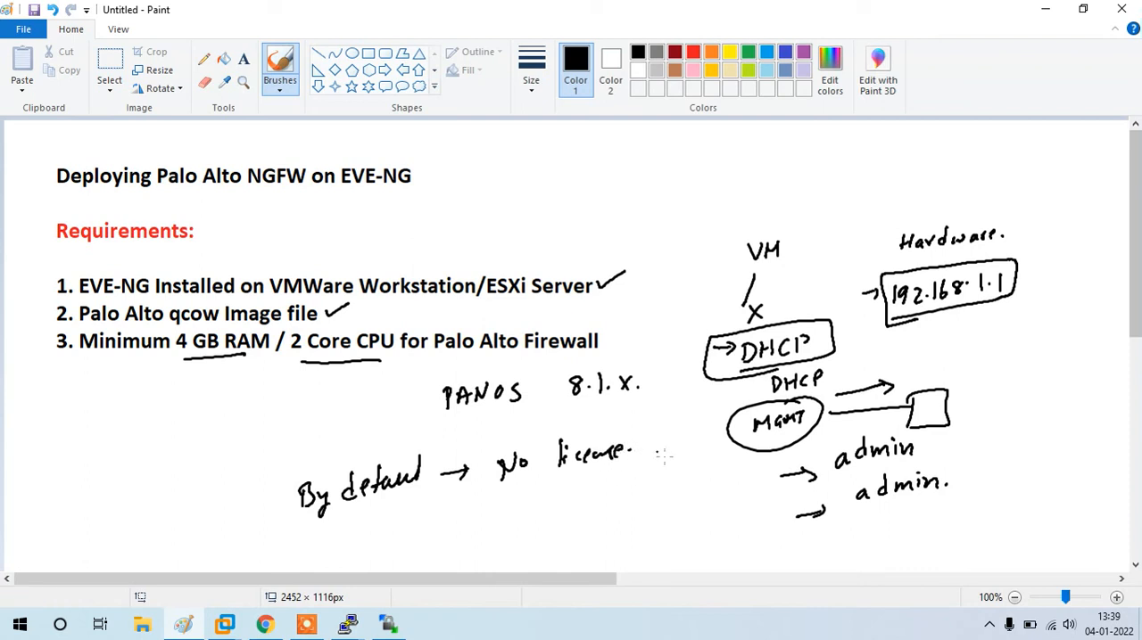
mouse_move(458, 522)
mouse_down()
mouse_move(553, 517)
mouse_move(600, 493)
mouse_up()
click(601, 486)
mouse_move(614, 493)
mouse_down()
mouse_move(615, 504)
mouse_move(635, 494)
mouse_up()
click(639, 490)
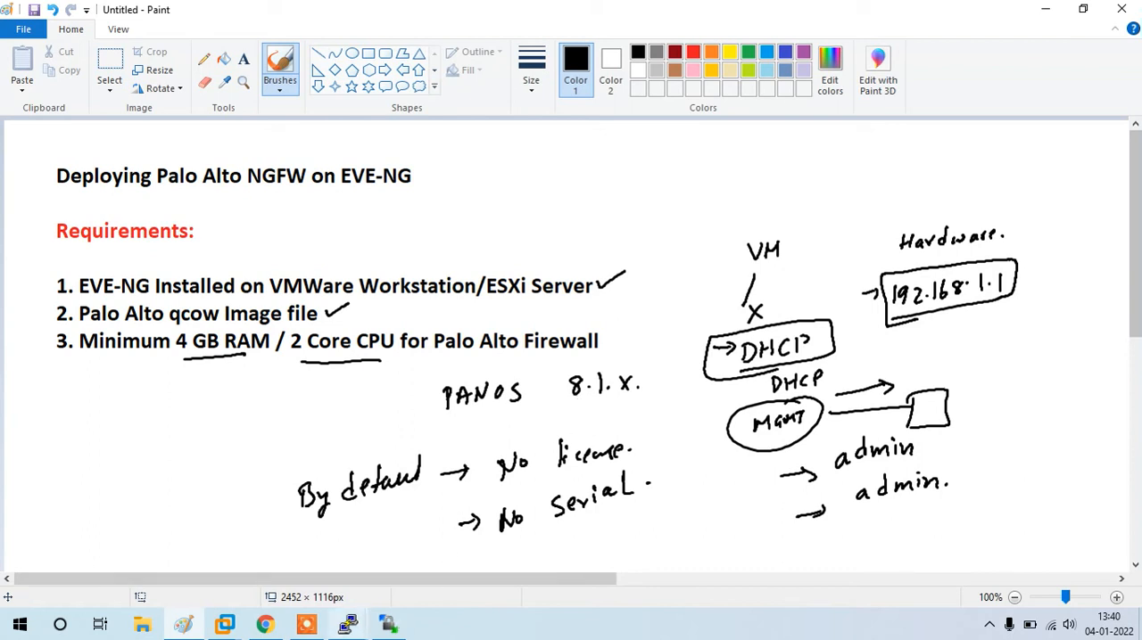
Step: Switch back to the PaloAlto console and try the admin login and password at the PA-HDF prompt
mouse_move(348, 624)
click(432, 567)
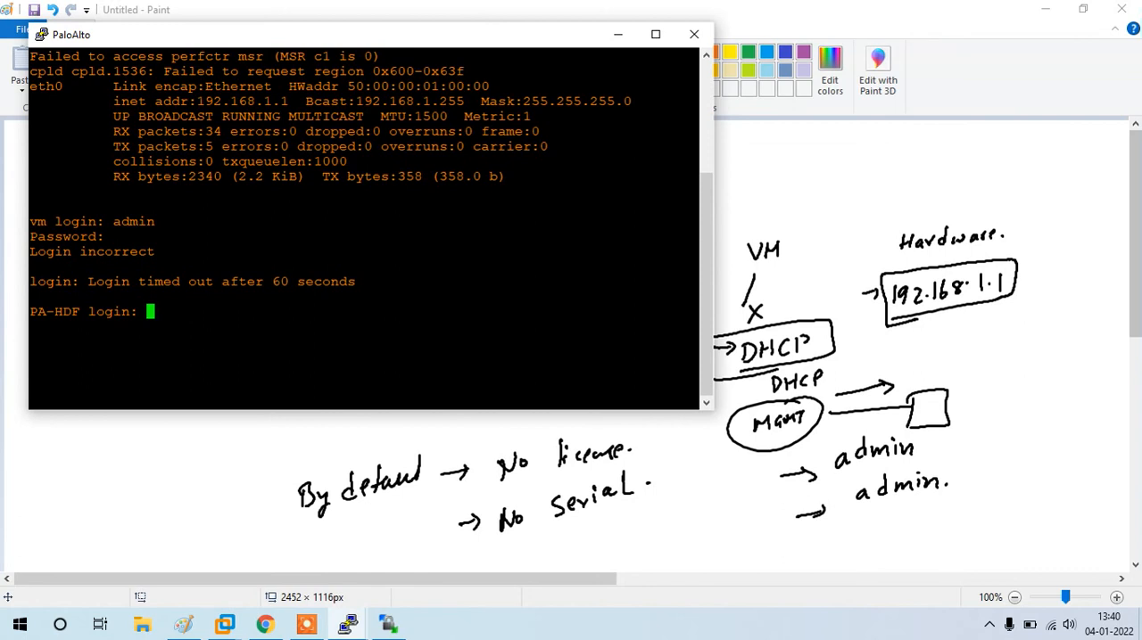
text(admin)
key(Return)
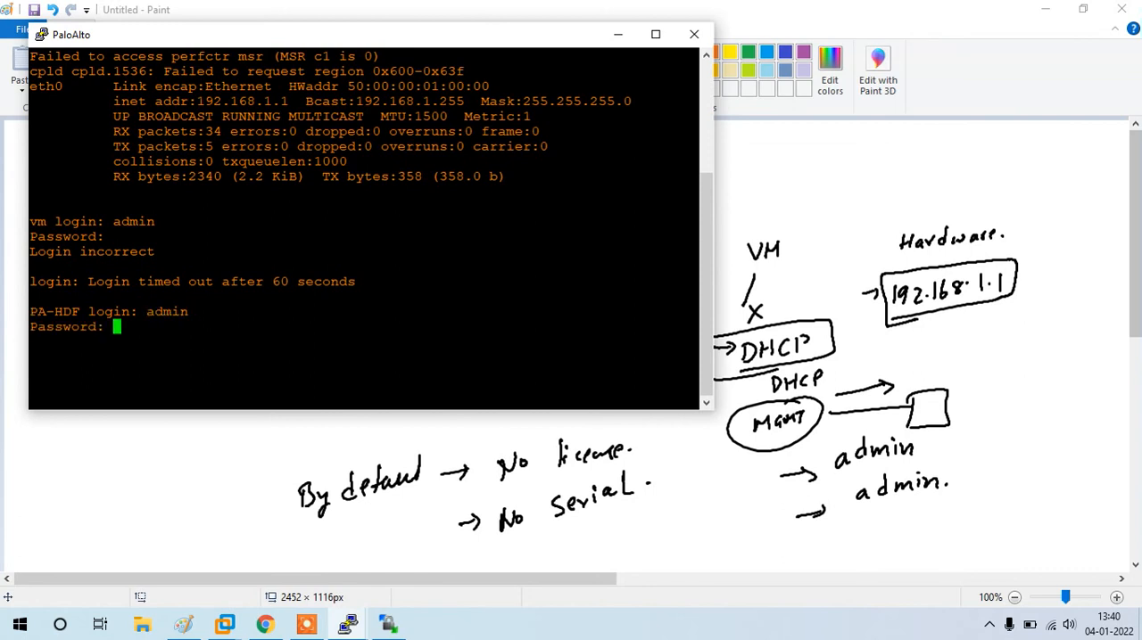
key(Return)
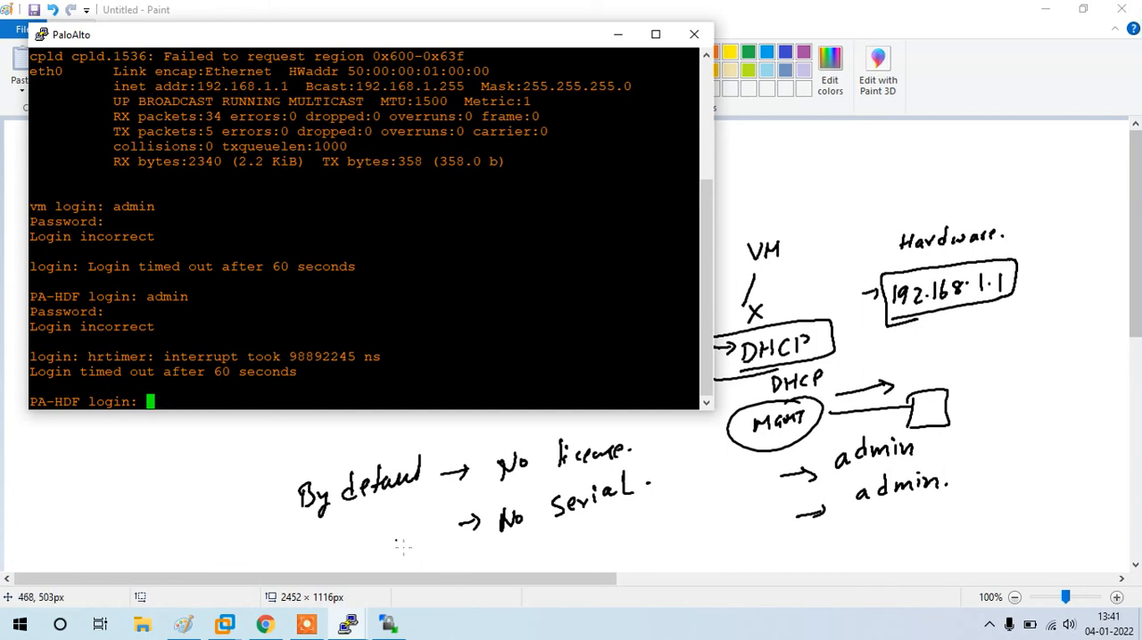
Step: Retry the admin login with its password on the PaloAlto console, submitting blank logins between the attempts
click(268, 628)
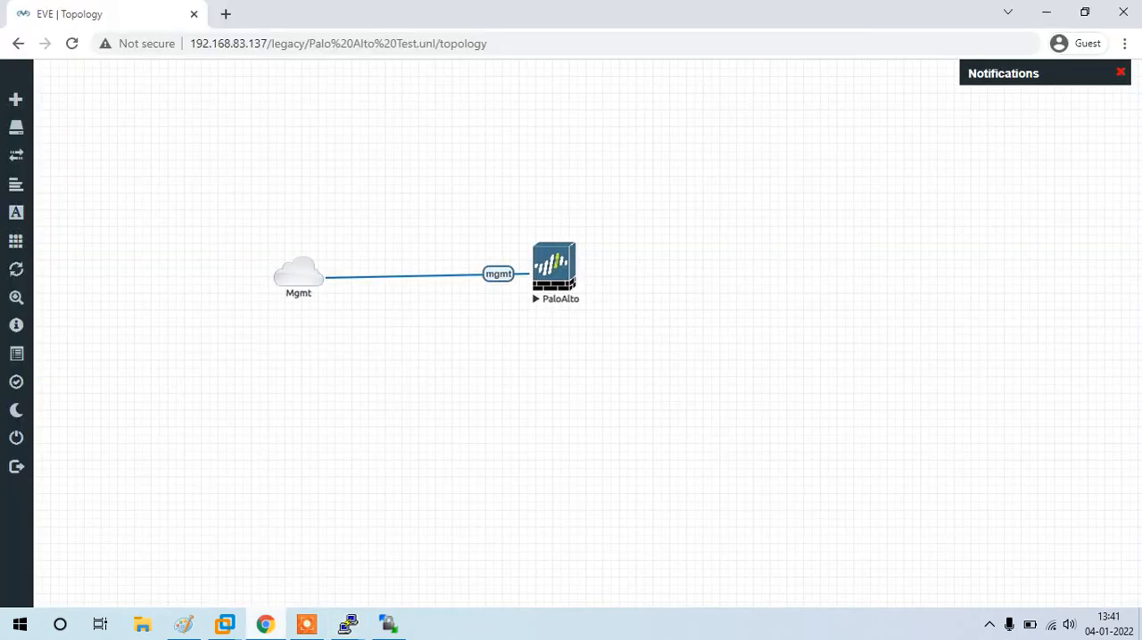
click(268, 628)
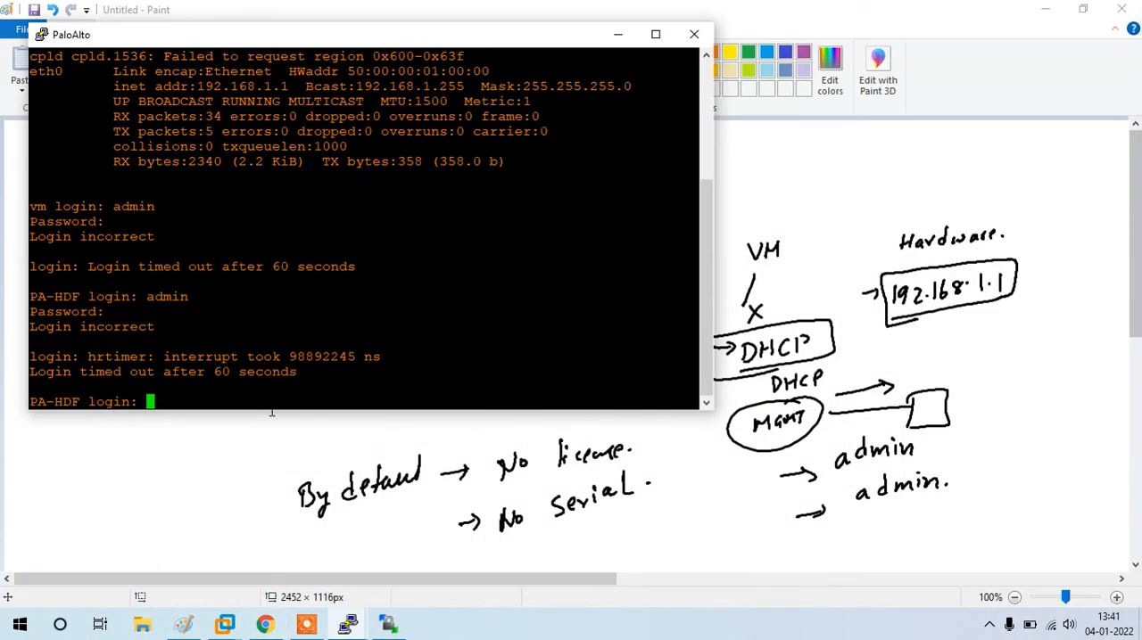
text(admin)
key(Return)
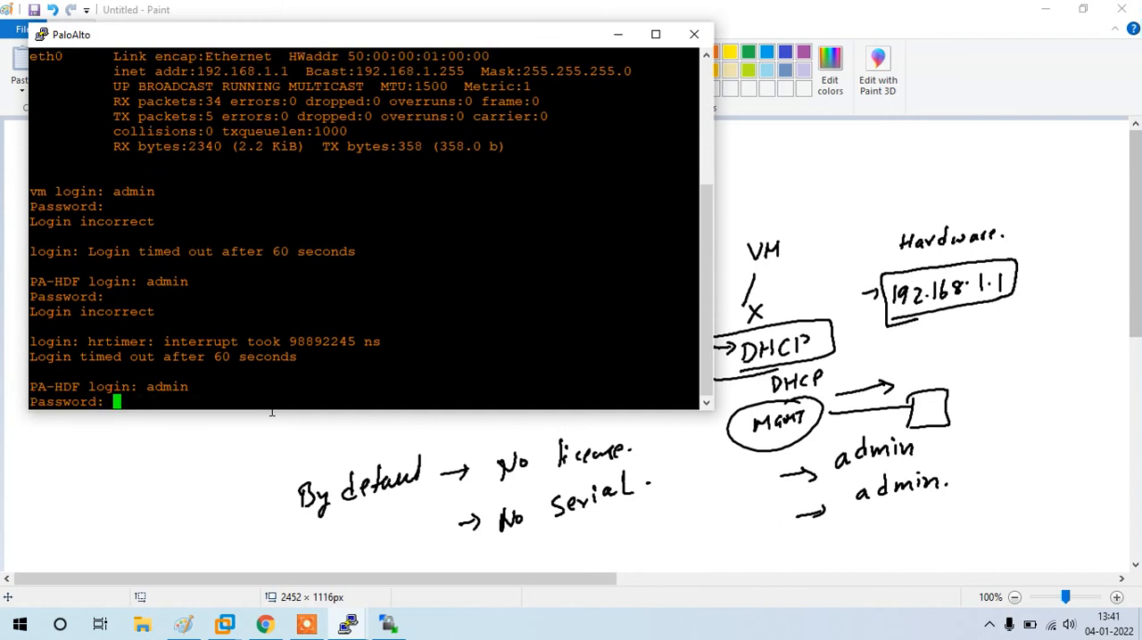
key(Return)
key(Return)
key(Return)
key(Return)
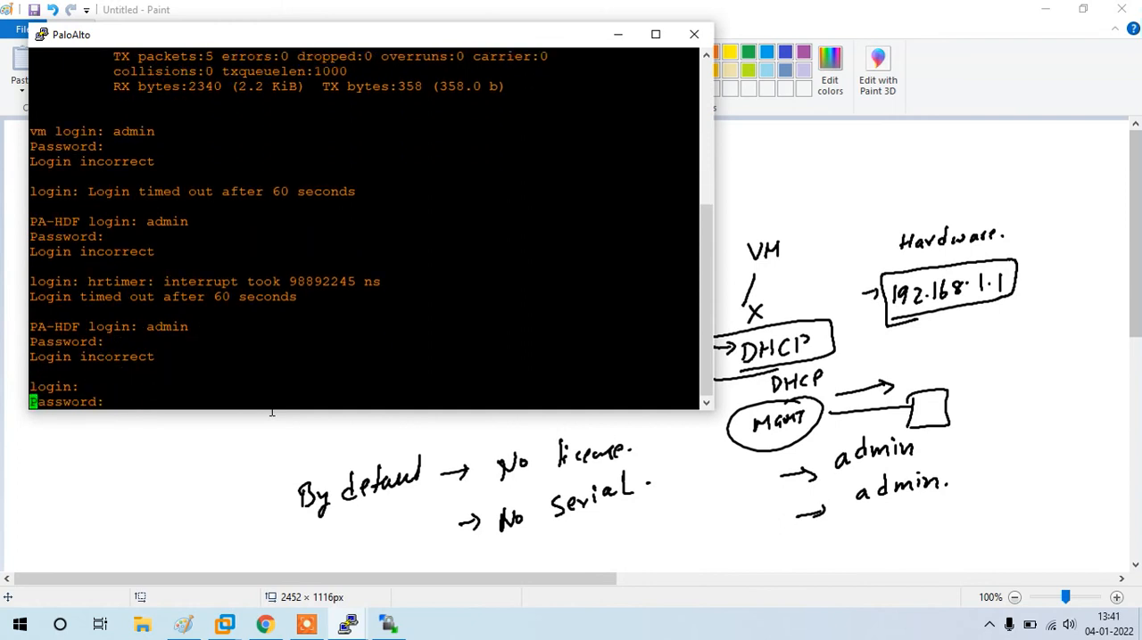
key(Return)
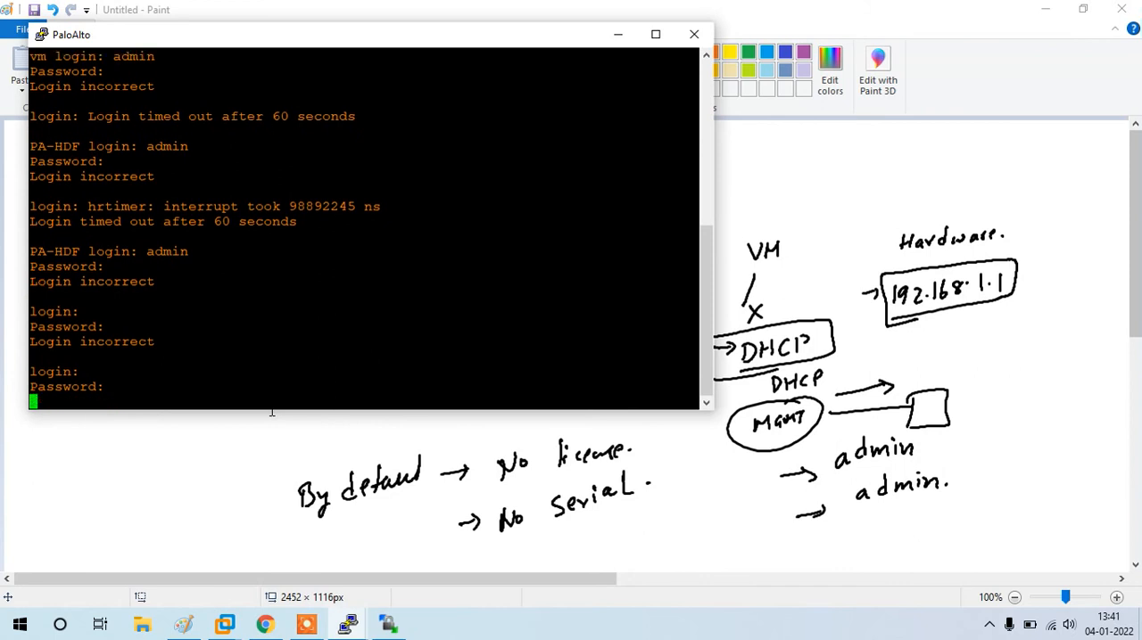
text(admin)
key(Return)
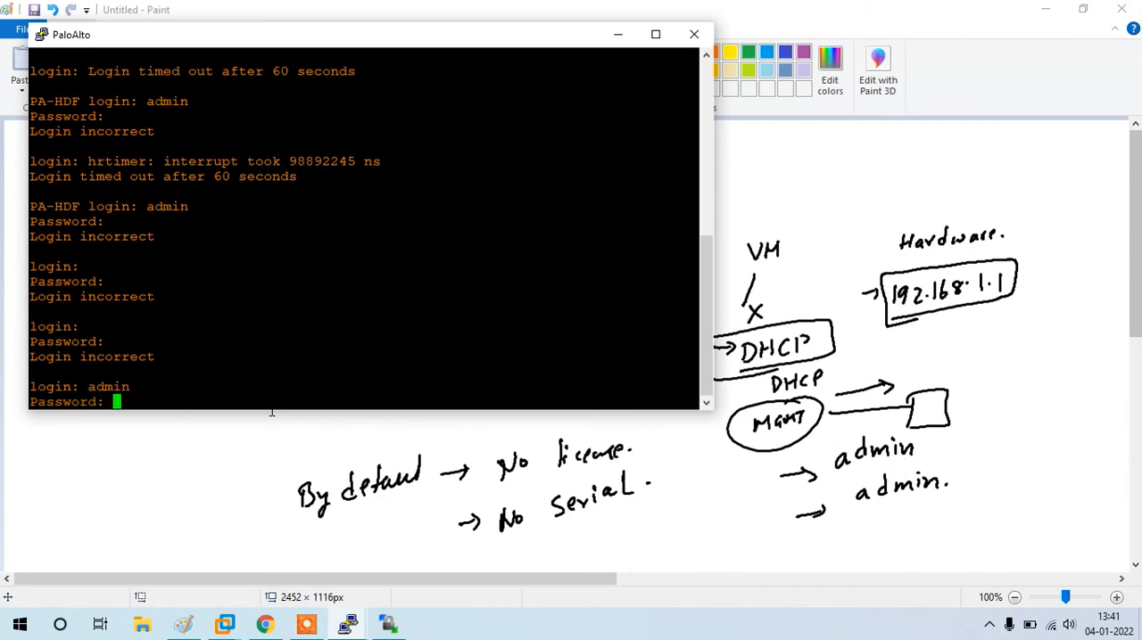
key(Return)
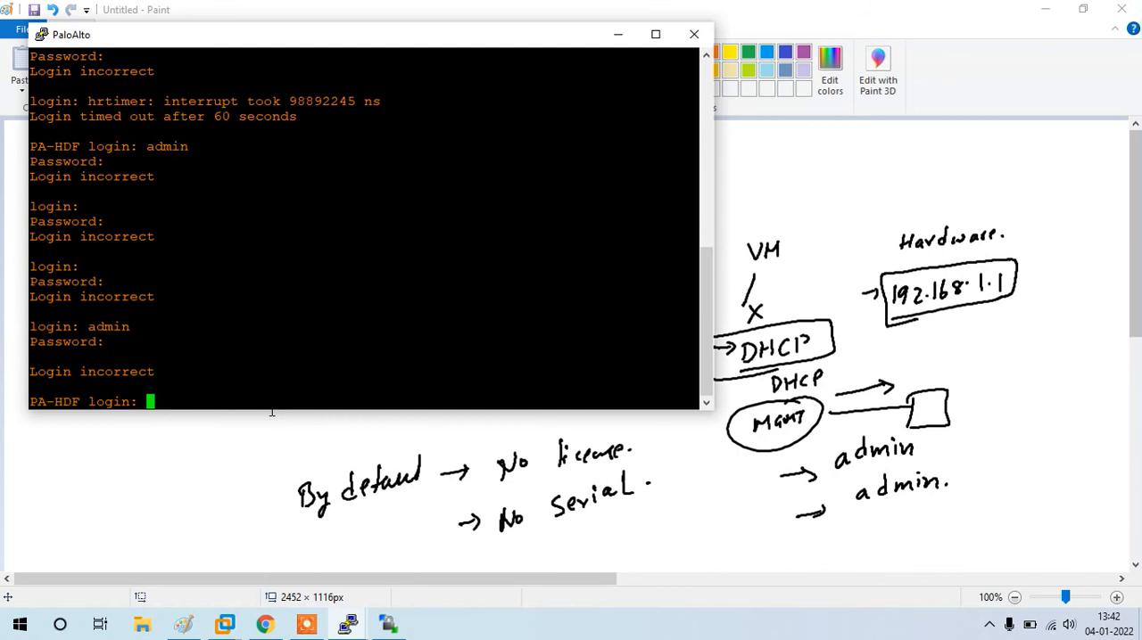
Step: Enter the admin username at the new PA-HDF login prompt
text(admin)
key(Return)
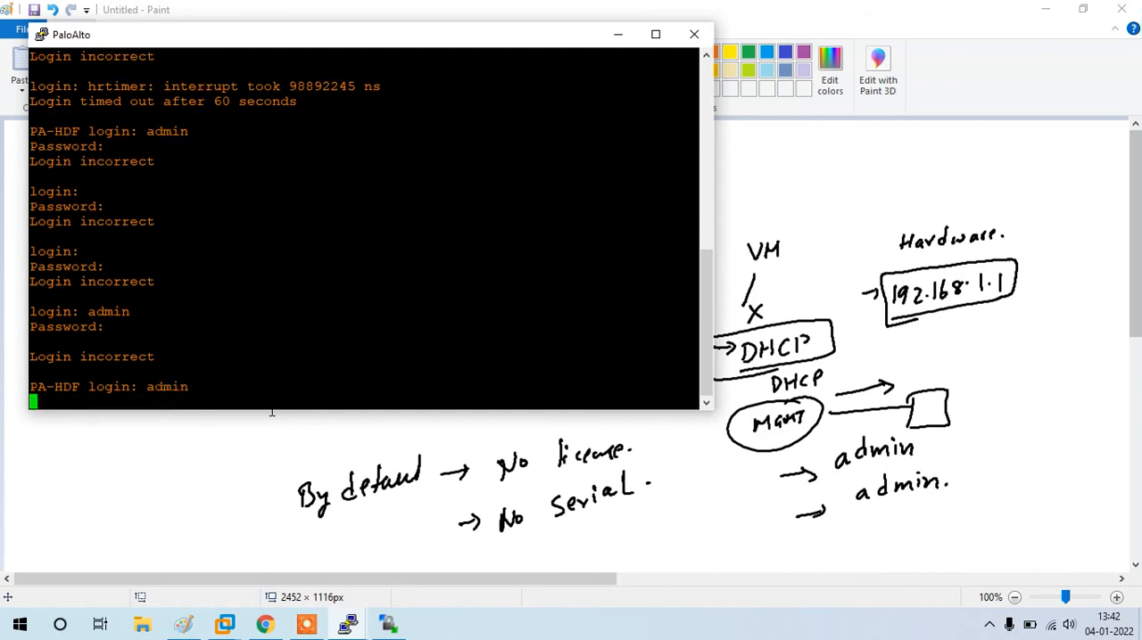
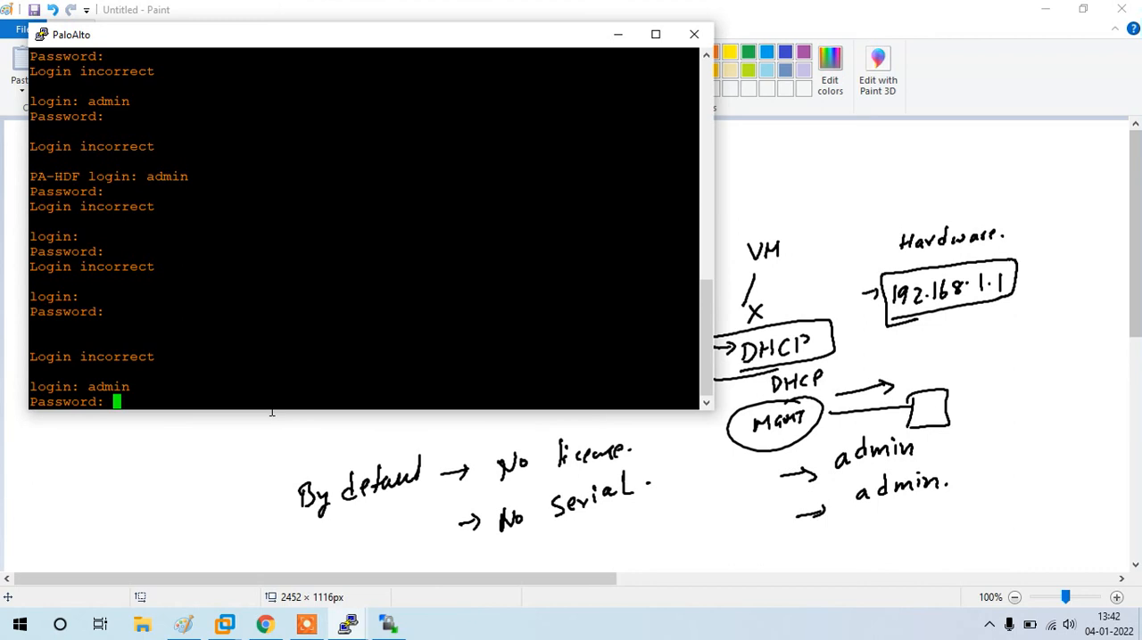
Step: Retry the admin login and its password repeatedly on the PaloAlto console, ending with a blank login attempt
key(Return)
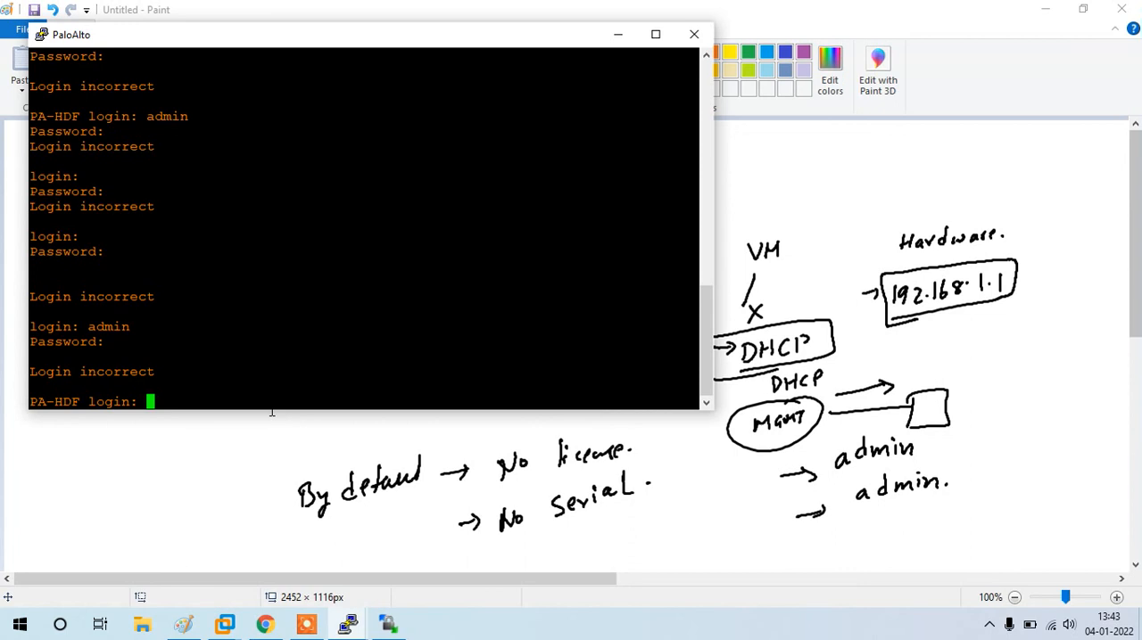
text(admin)
key(Return)
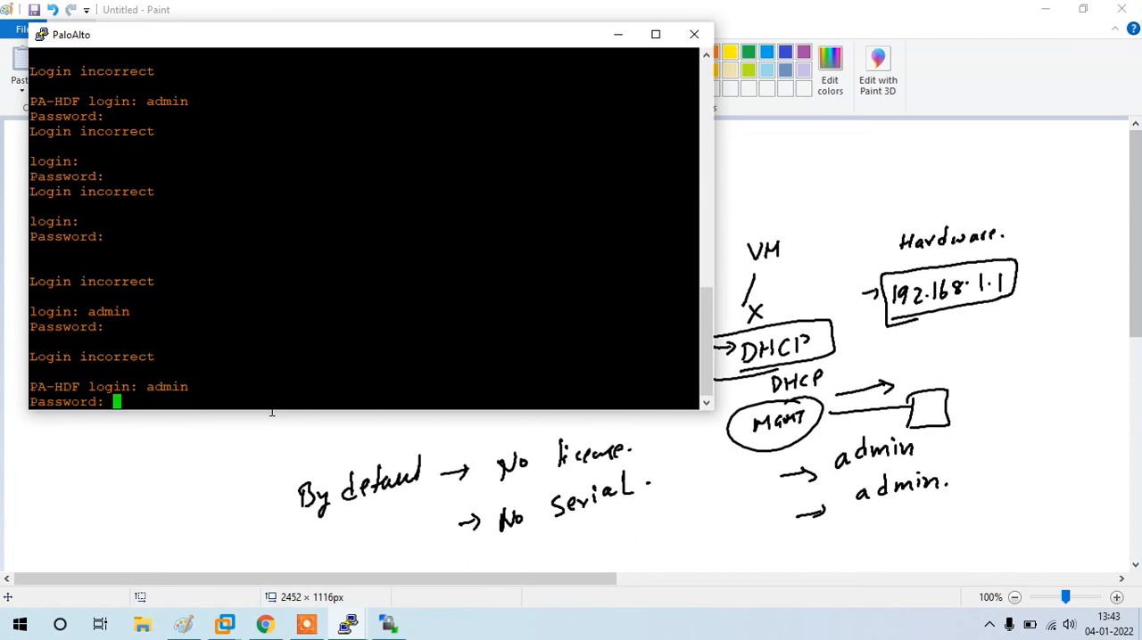
key(Return)
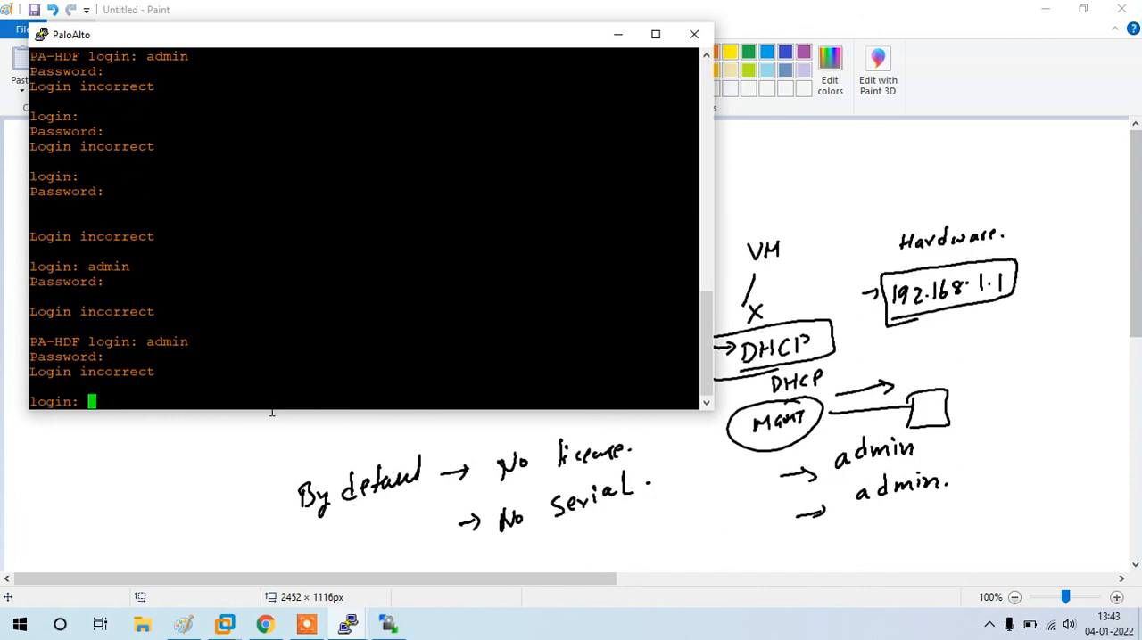
text(admin)
key(Return)
key(Return)
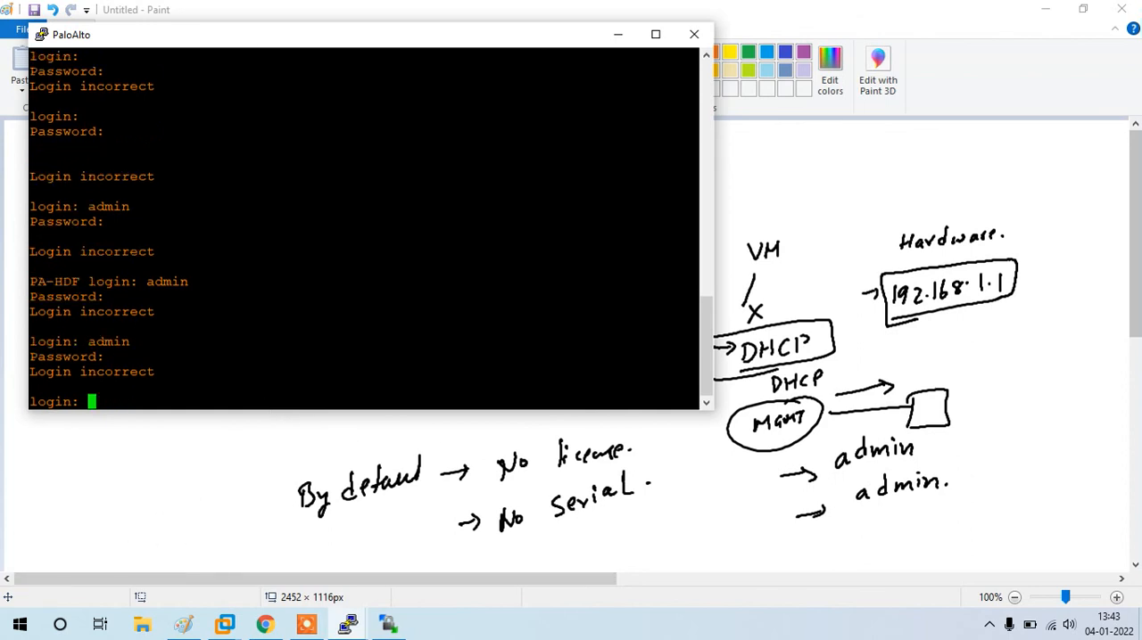
mouse_move(355, 626)
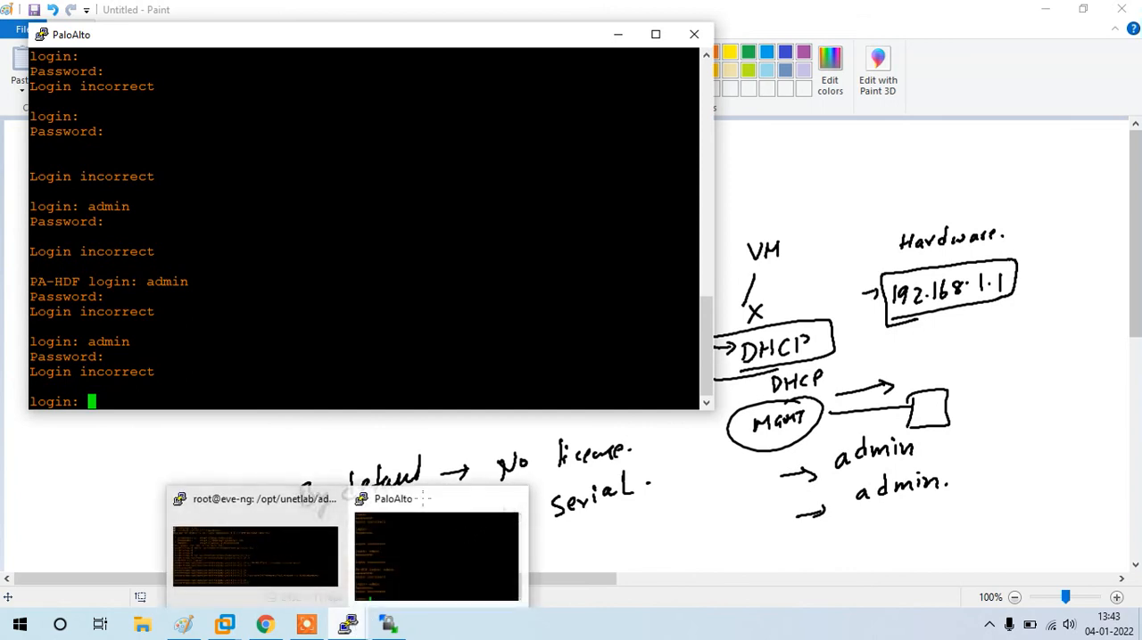
click(423, 535)
key(Return)
key(Return)
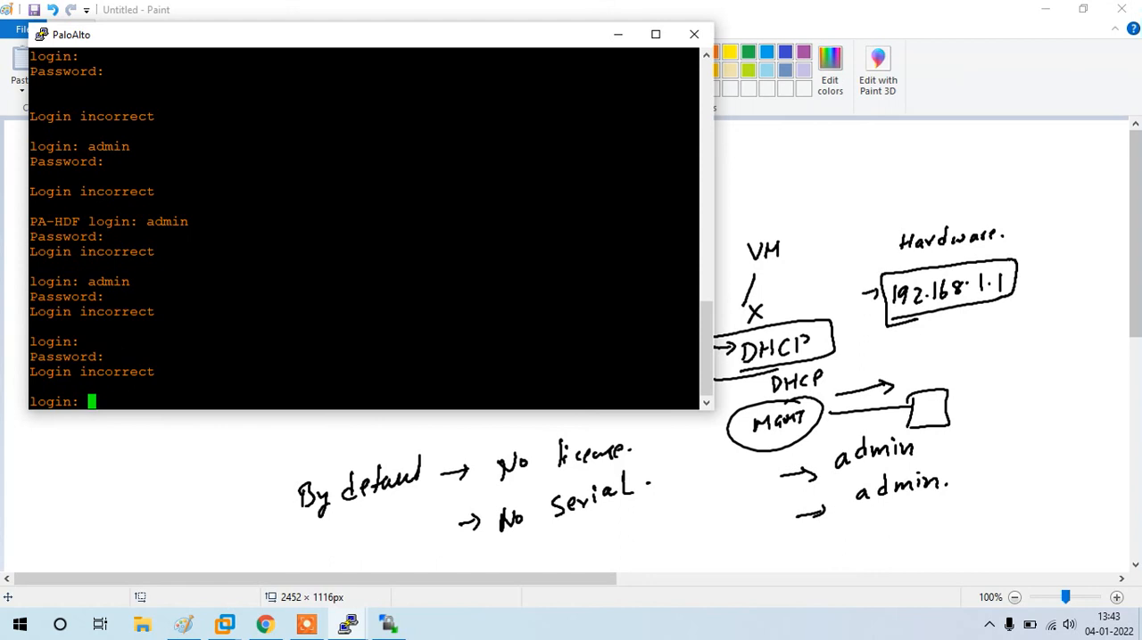
Step: Close the PaloAlto console session, return to the EVE-NG topology in Chrome and reopen the PaloAlto node's console
click(683, 34)
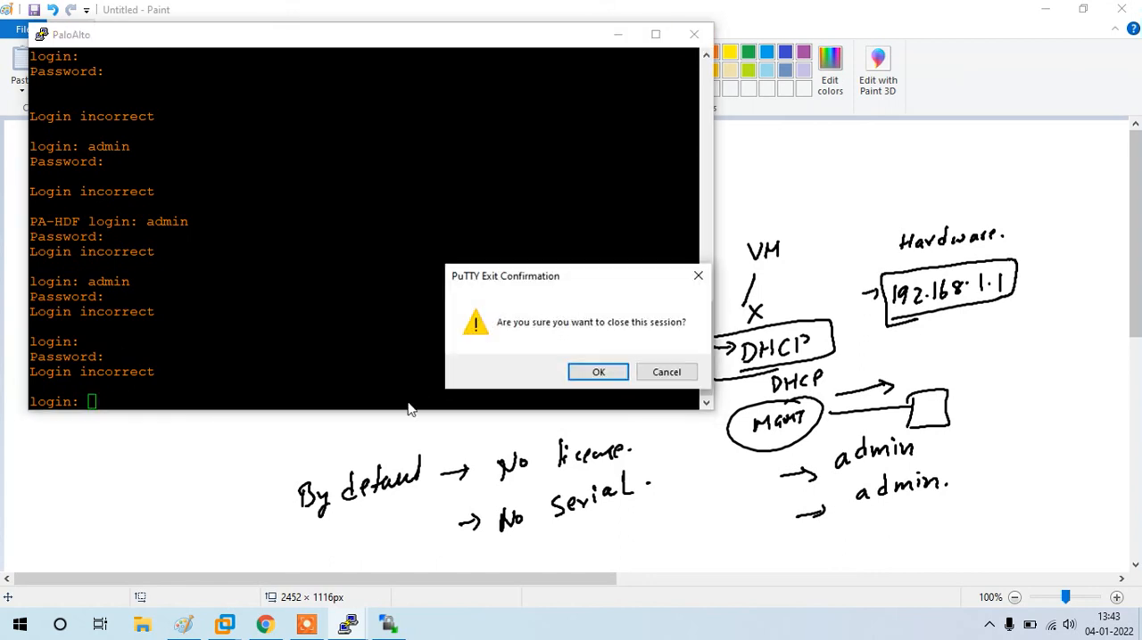
click(598, 372)
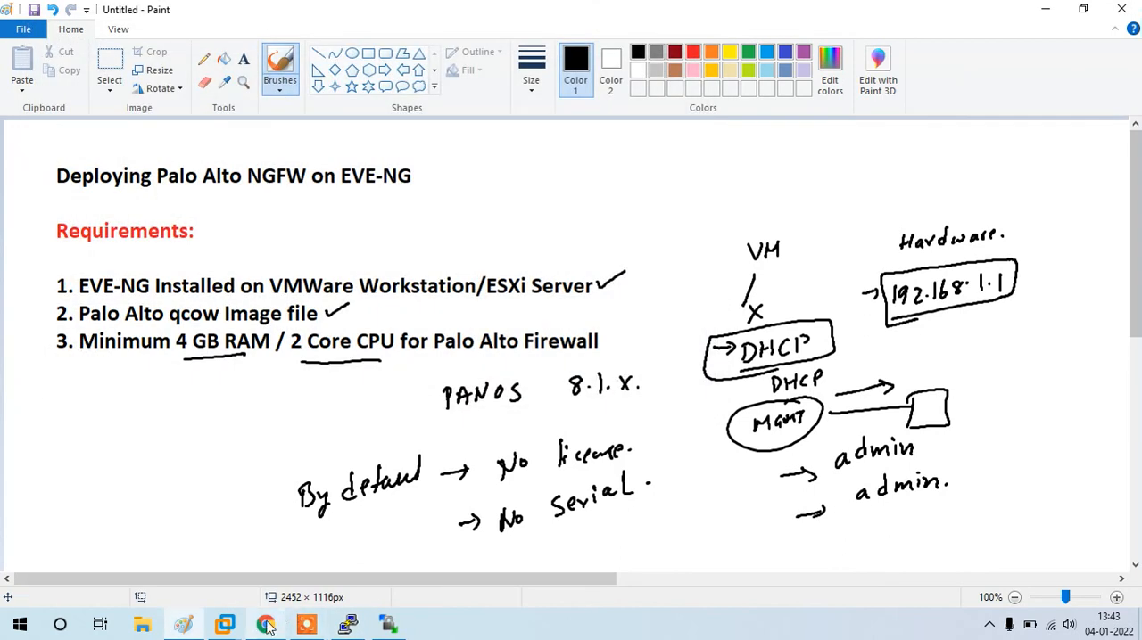
click(265, 624)
click(575, 278)
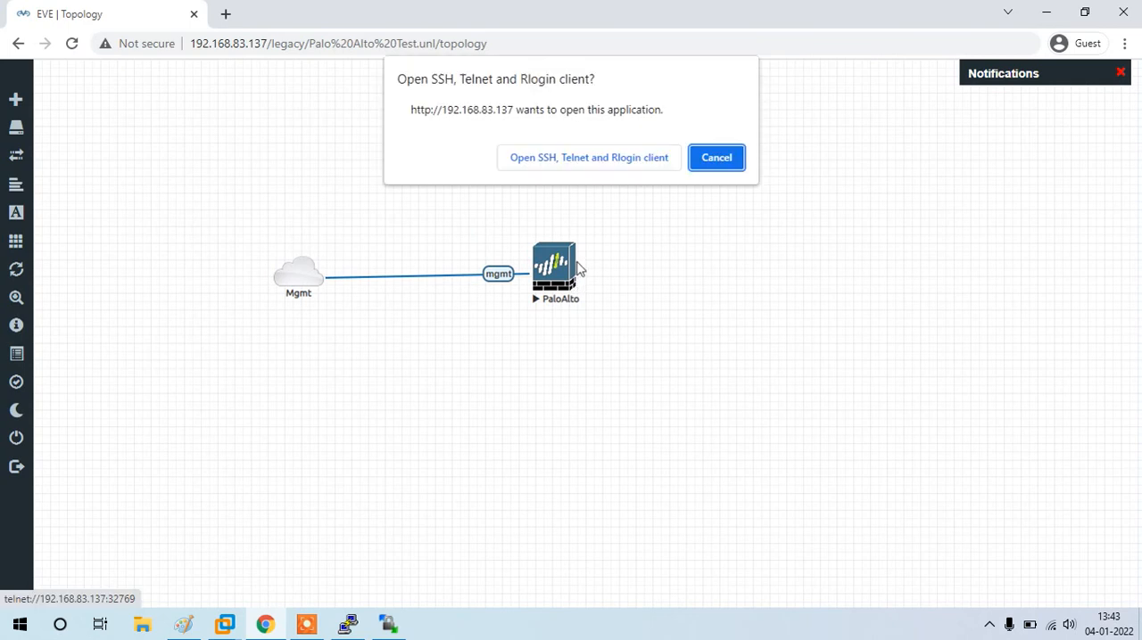
click(589, 157)
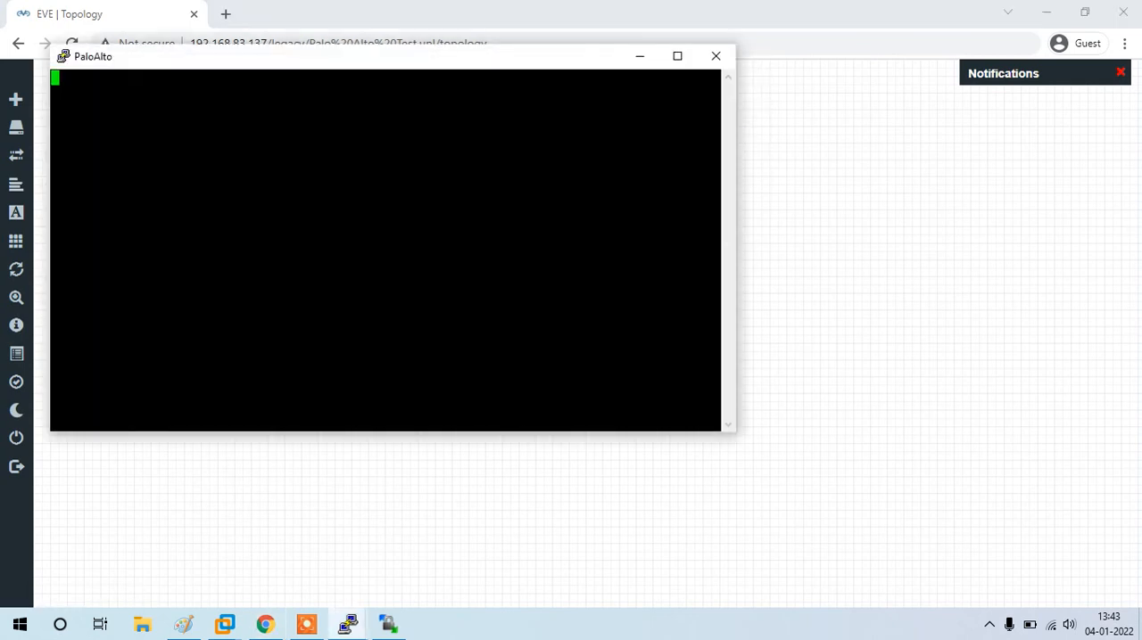
Step: Try the admin login with its password three times in the reopened PaloAlto console
key(Return)
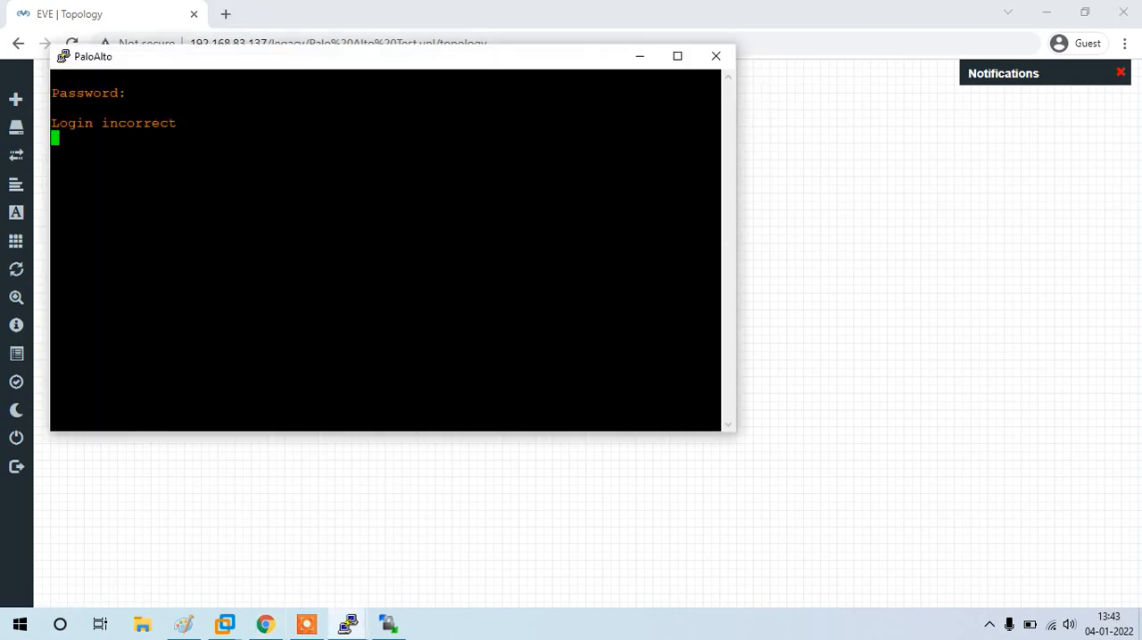
text(admin)
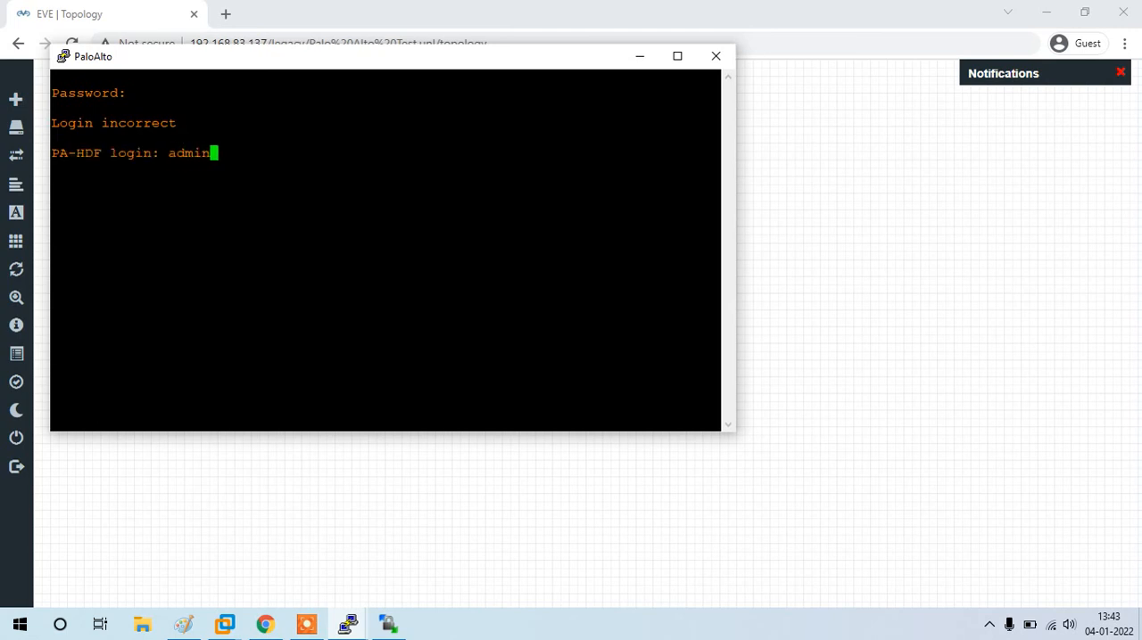
key(Return)
key(Return)
text(admin)
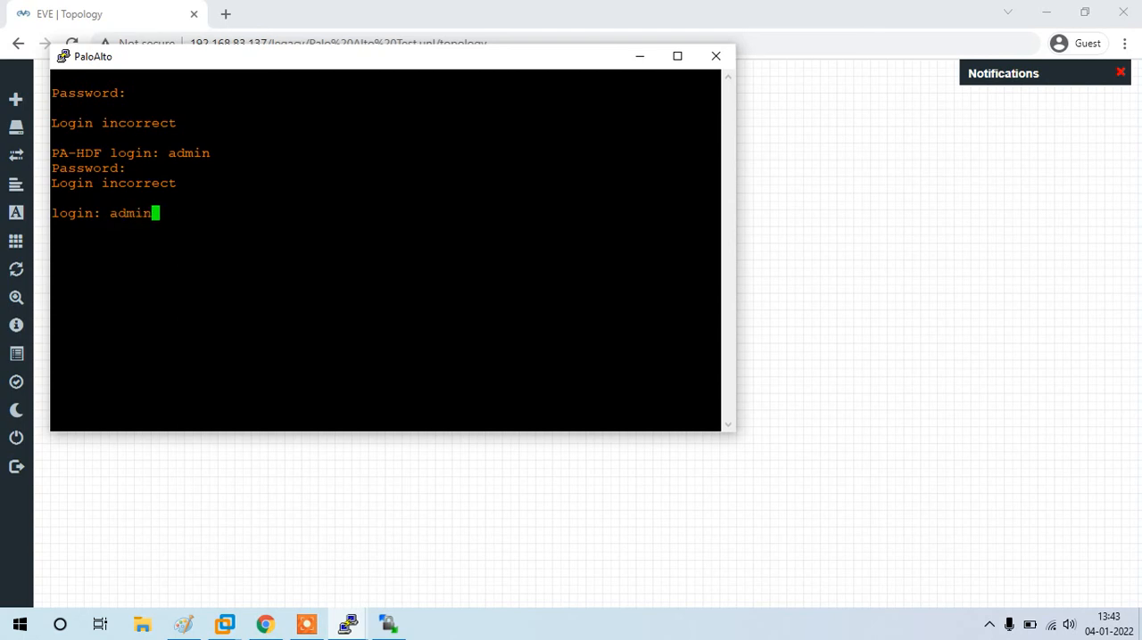
key(Return)
key(Return)
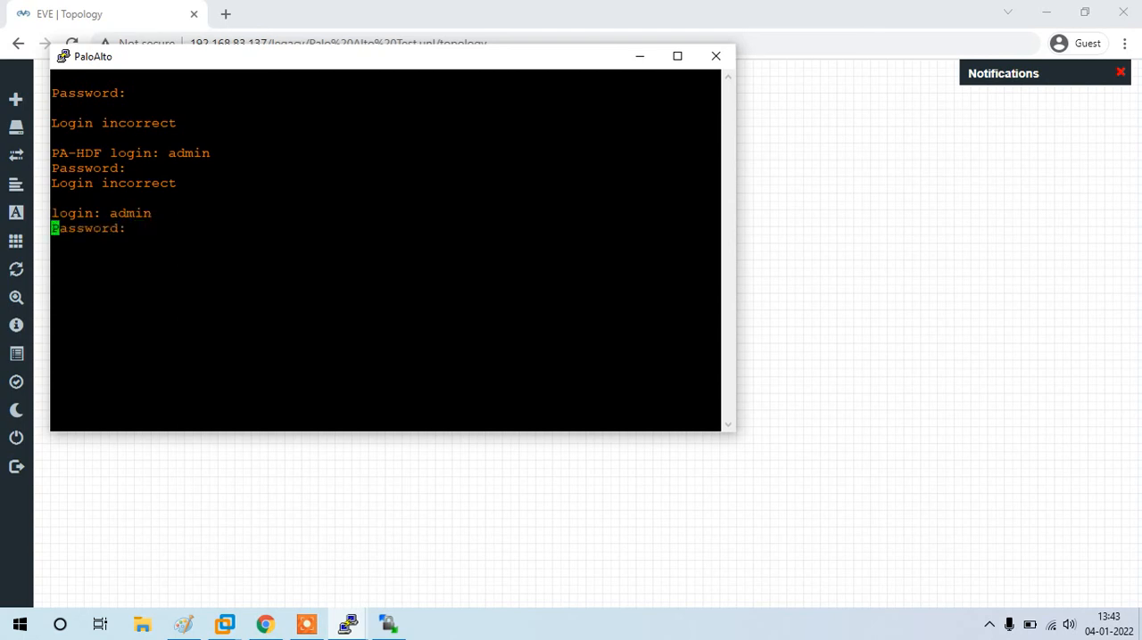
text(admin)
key(Return)
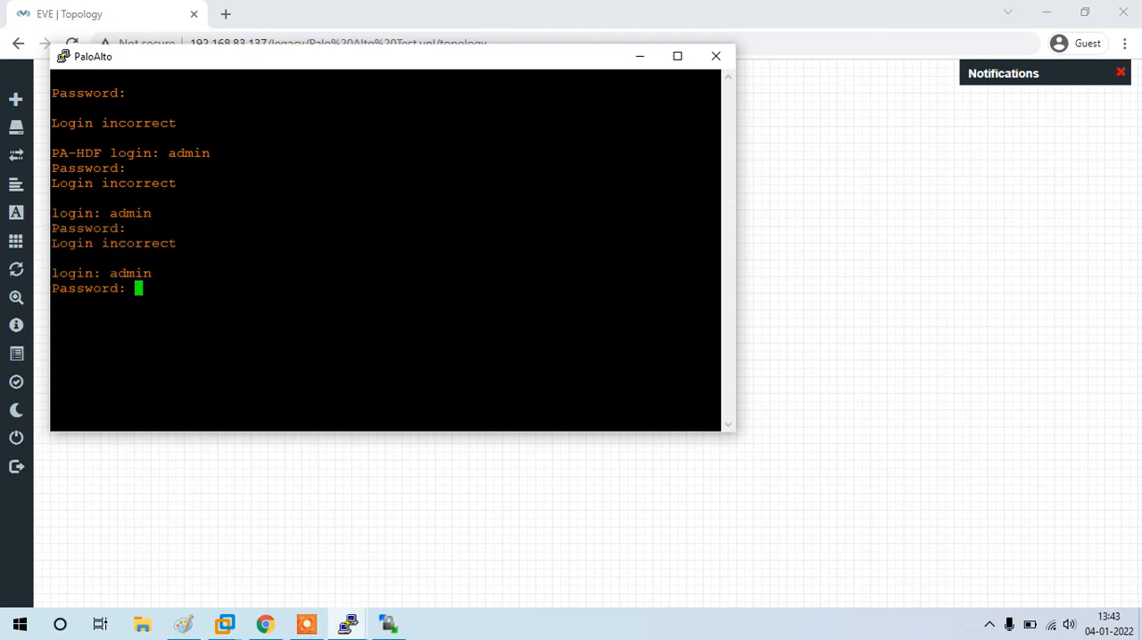
key(Return)
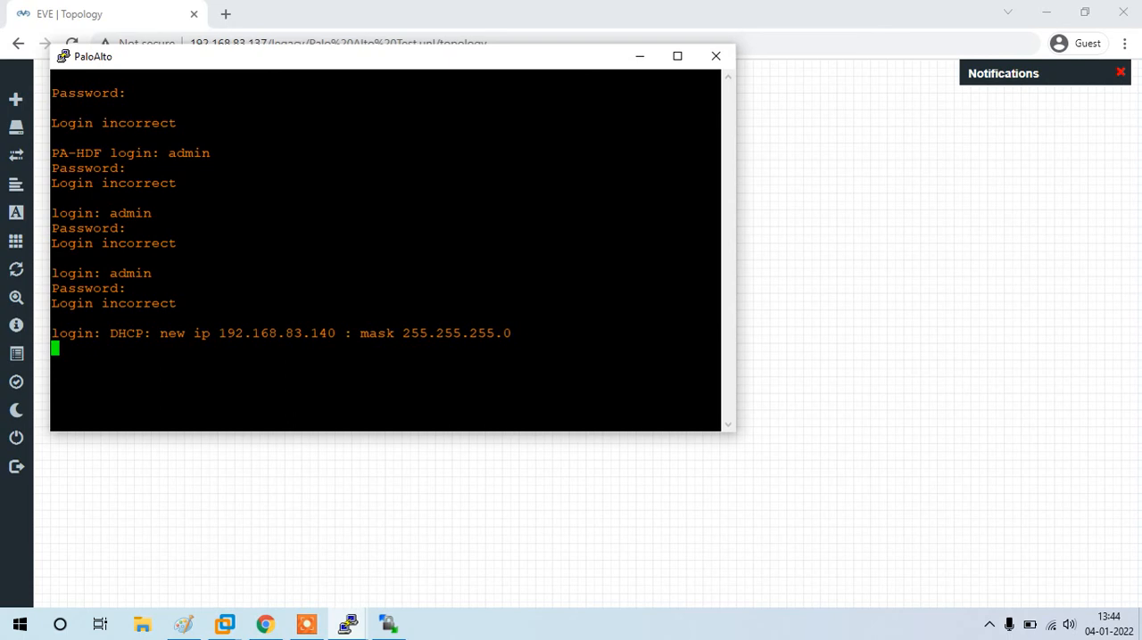
drag(109, 333, 503, 333)
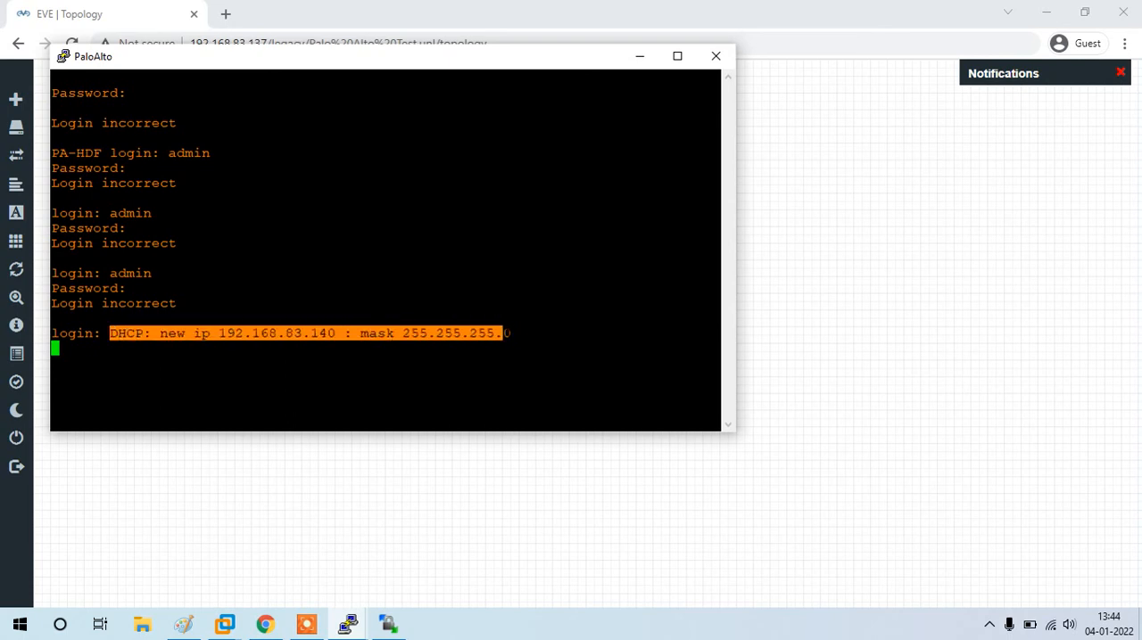
double_click(248, 333)
key(ctrl+c)
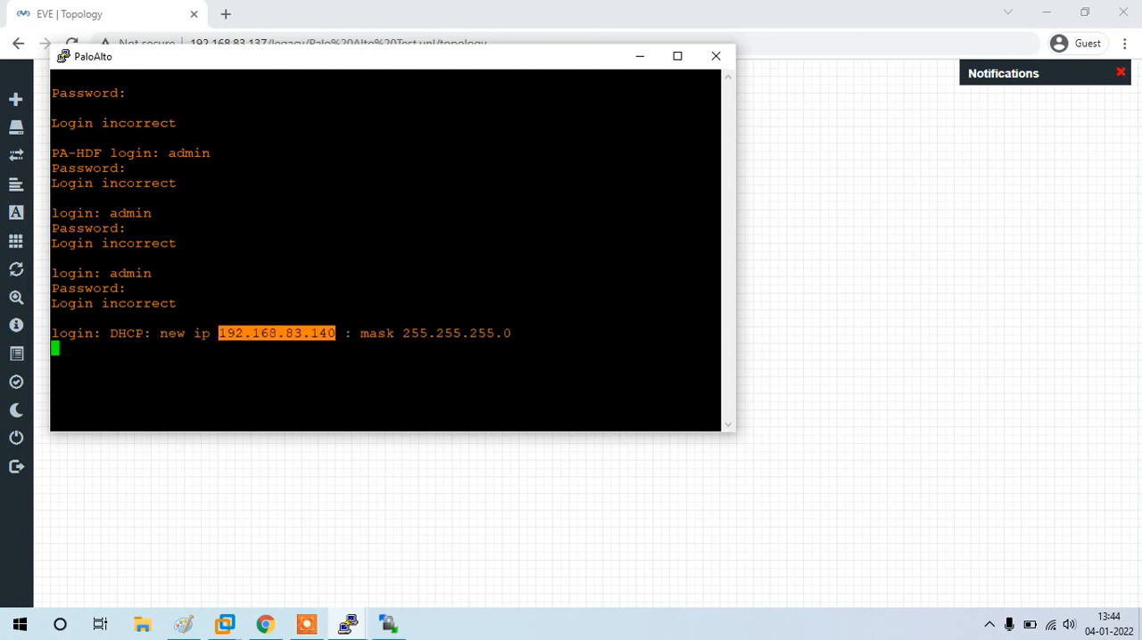
click(249, 32)
click(226, 15)
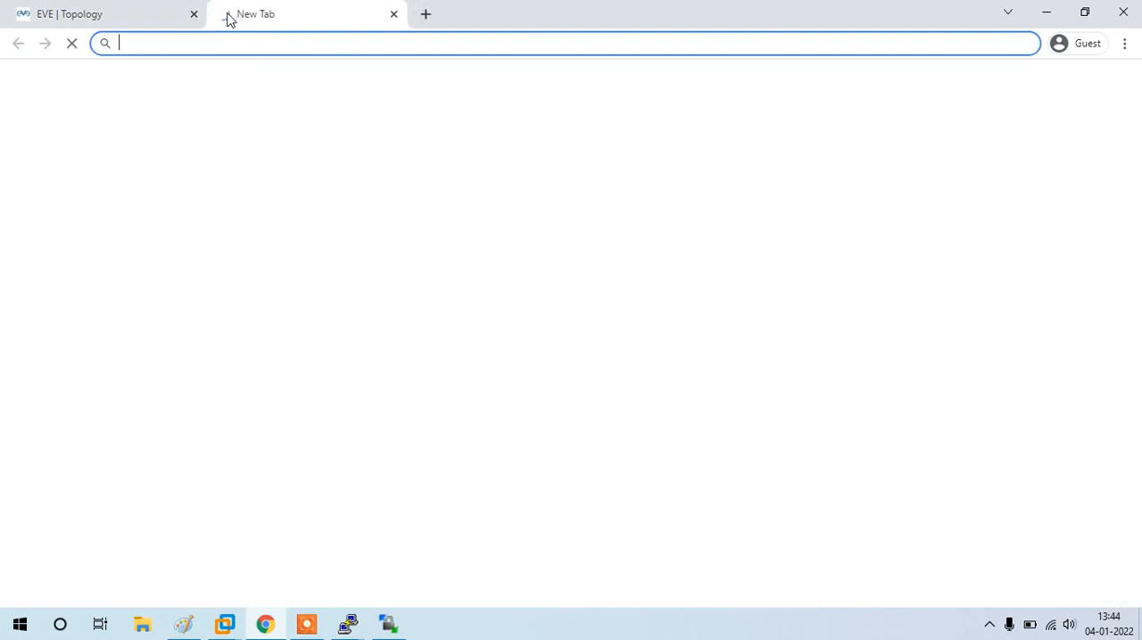
key(ctrl+v)
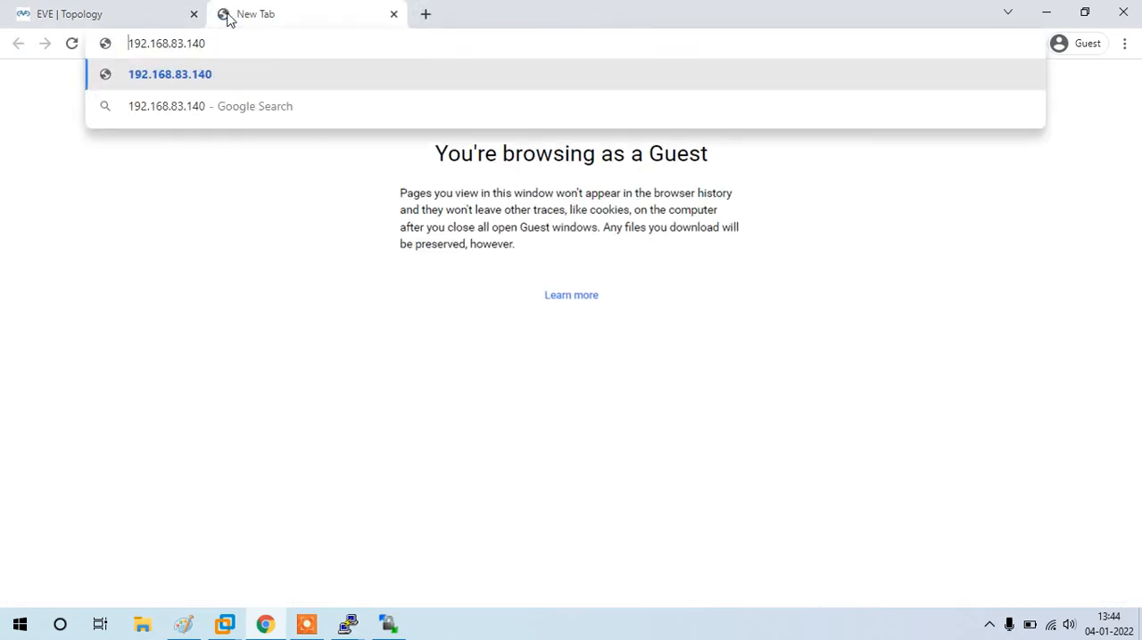
text(https://)
key(Return)
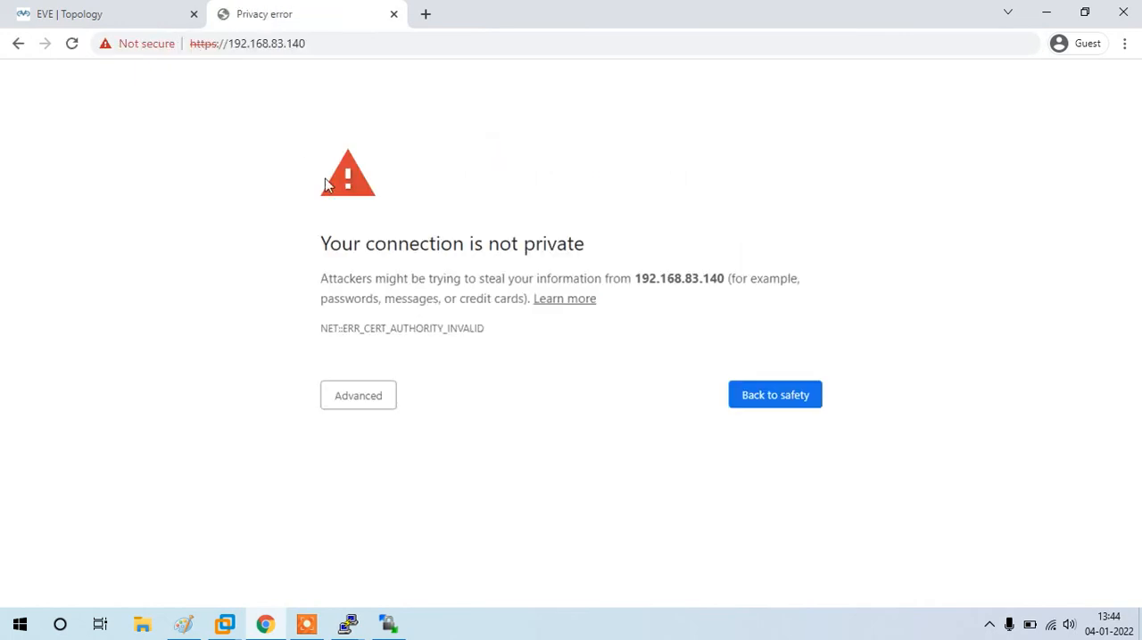
click(383, 400)
click(406, 526)
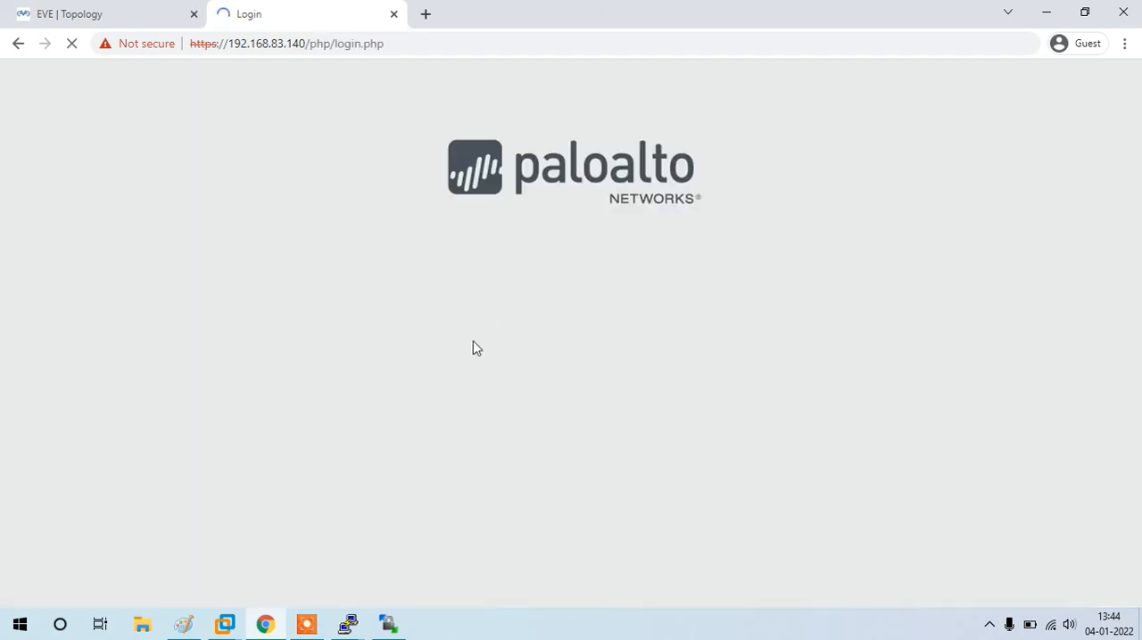
Step: Log in to the Palo Alto web interface with the admin username and the account password
text(admin)
key(Tab)
text(admin)
key(Return)
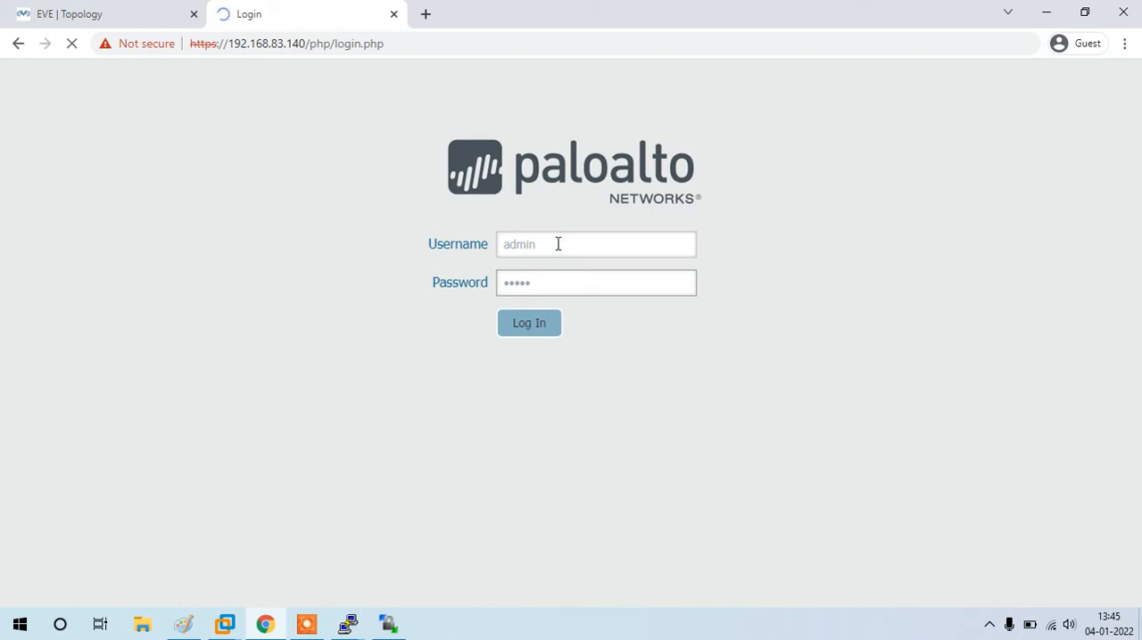
Step: Dismiss the default admin credentials warning and close the PAN-OS 8.1 welcome dialog
drag(465, 103, 601, 128)
click(603, 127)
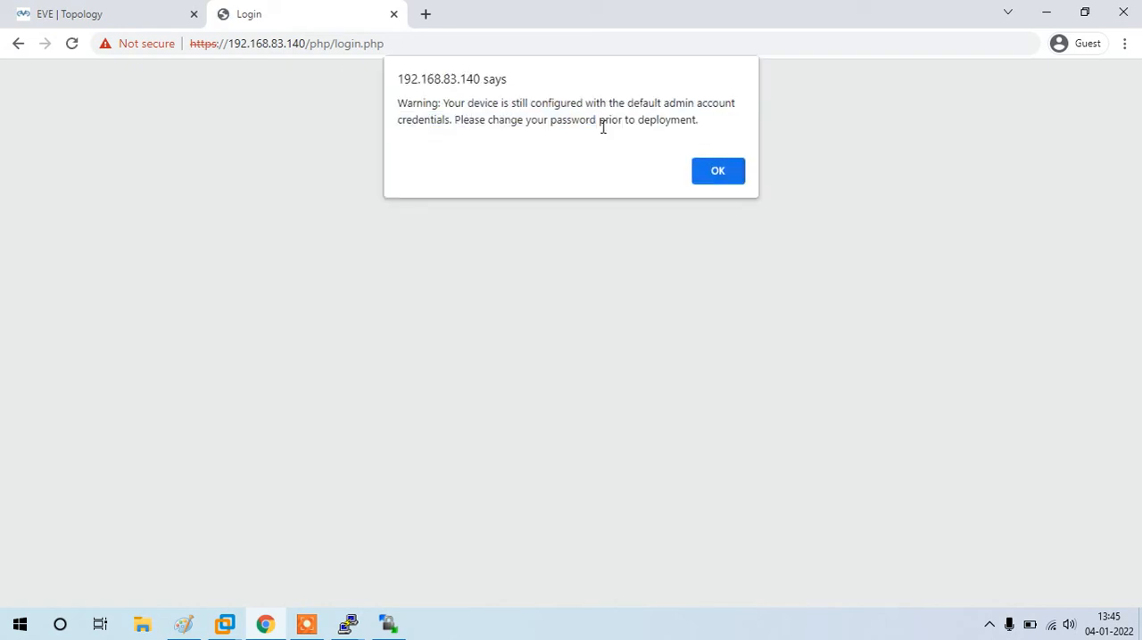
click(706, 177)
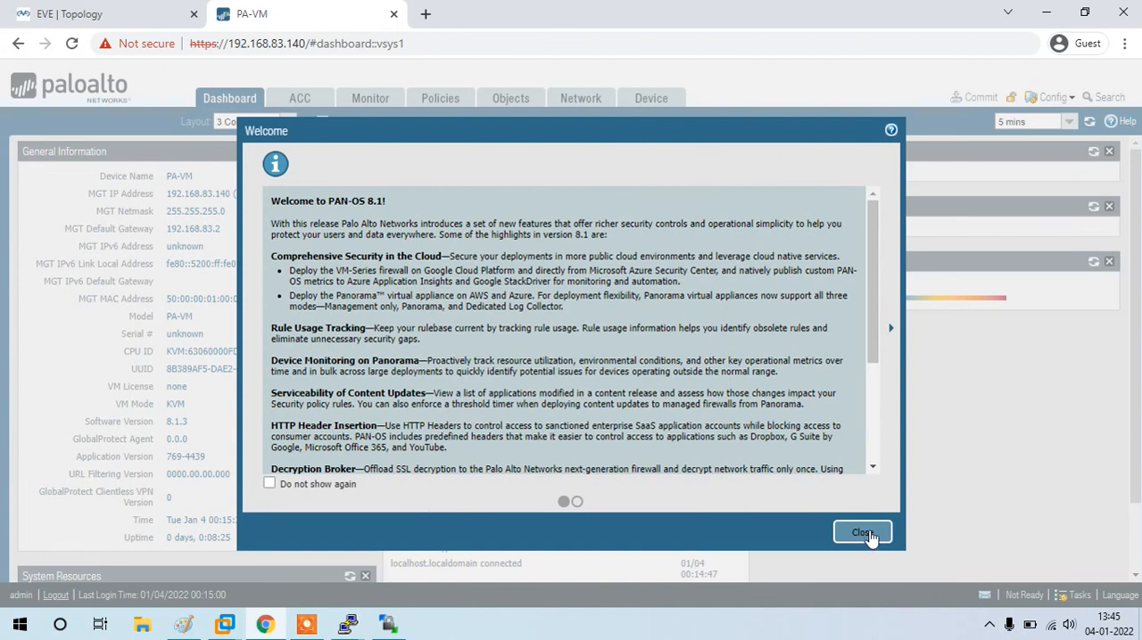
click(863, 536)
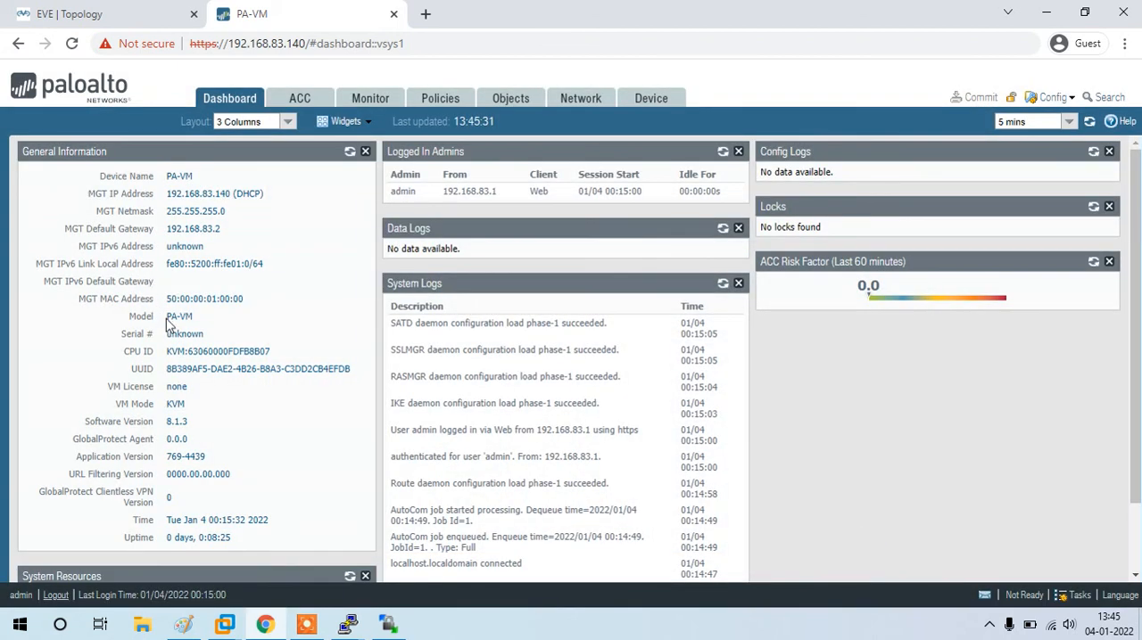
Step: Examine the serial number, VM mode and software version under General Information, and look over the rest of the dashboard
drag(170, 337, 211, 331)
double_click(210, 342)
click(181, 410)
double_click(181, 407)
click(177, 430)
double_click(177, 426)
click(263, 434)
scroll(263, 435, down, 1)
scroll(263, 434, up, 1)
scroll(263, 434, down, 1)
scroll(263, 434, up, 1)
scroll(264, 434, down, 1)
scroll(263, 435, up, 1)
scroll(263, 434, down, 1)
scroll(263, 434, up, 1)
scroll(264, 434, down, 1)
scroll(263, 434, up, 1)
scroll(263, 435, down, 1)
scroll(263, 434, up, 1)
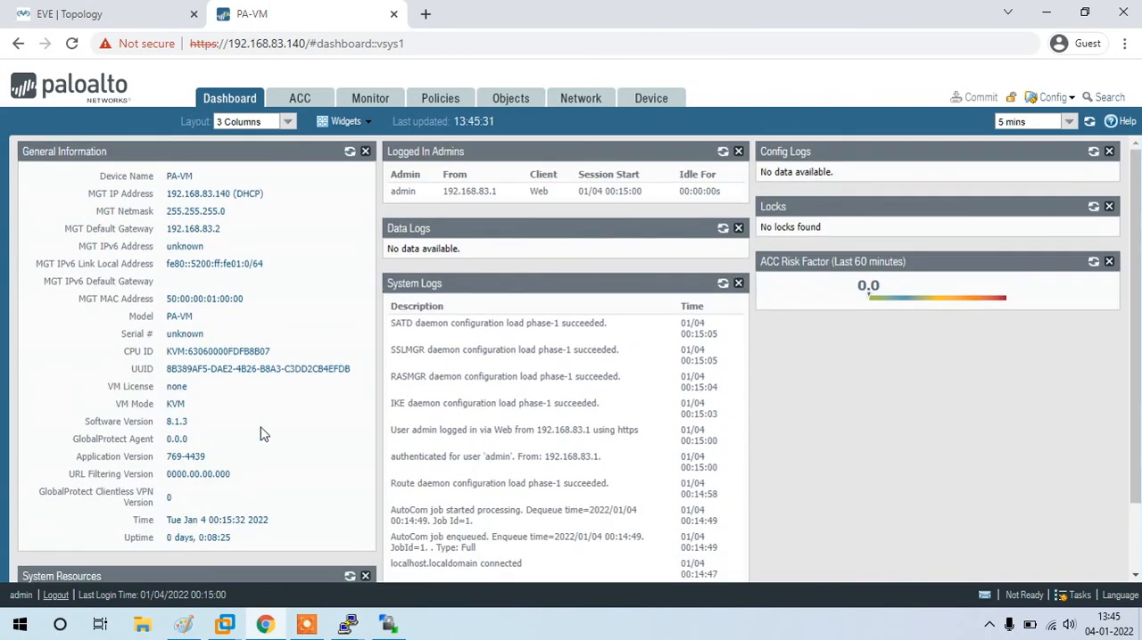